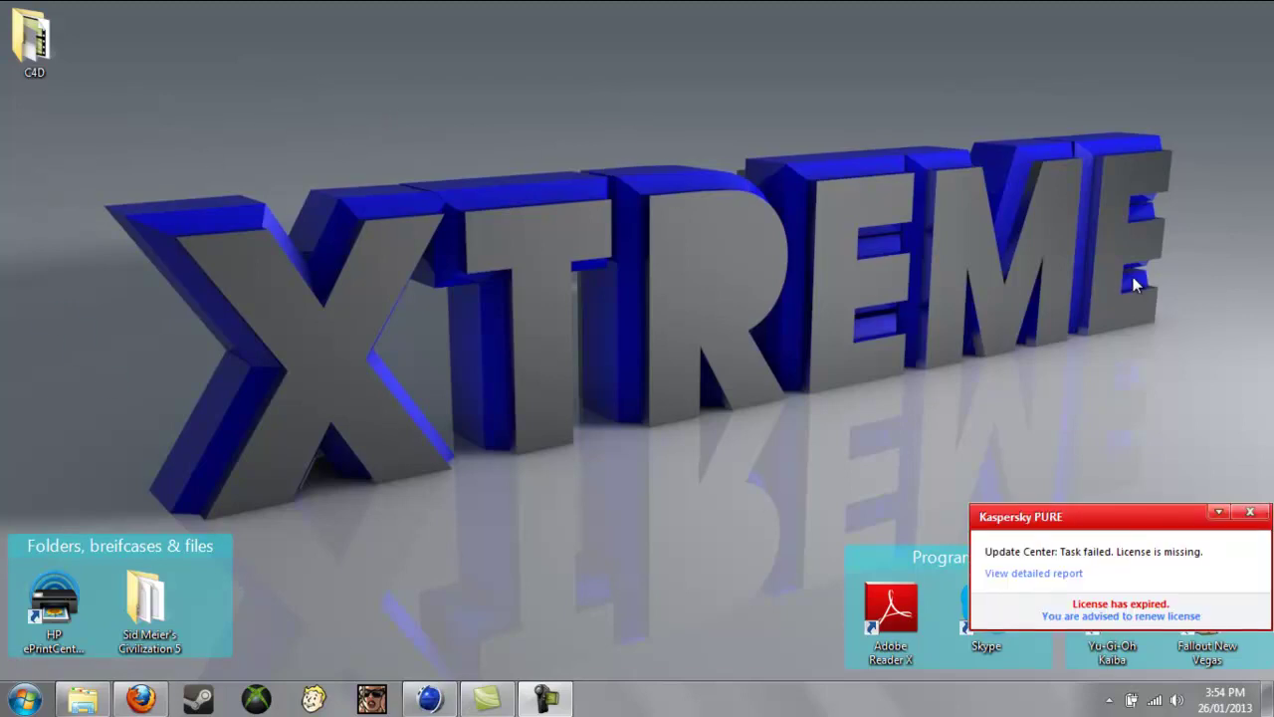
- Dismiss the licence notice and open the Xtreme2 render from C4D > Completed Work
click(1250, 512)
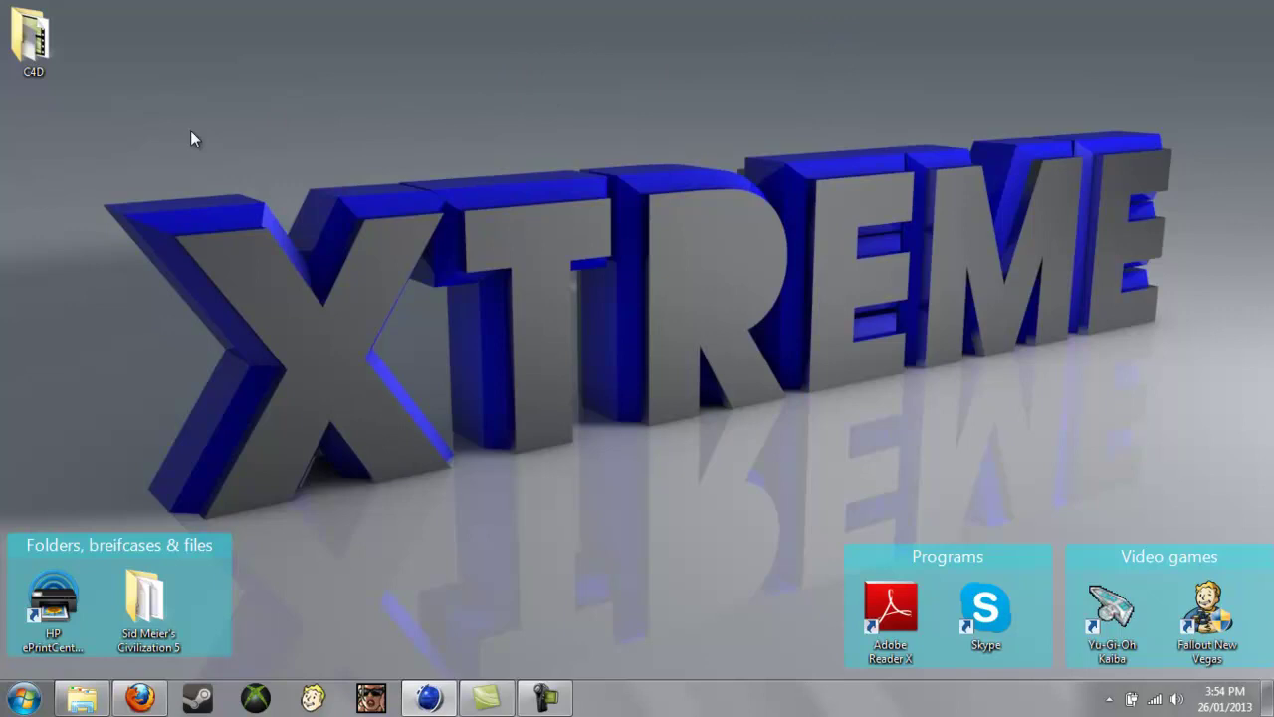
double_click(29, 40)
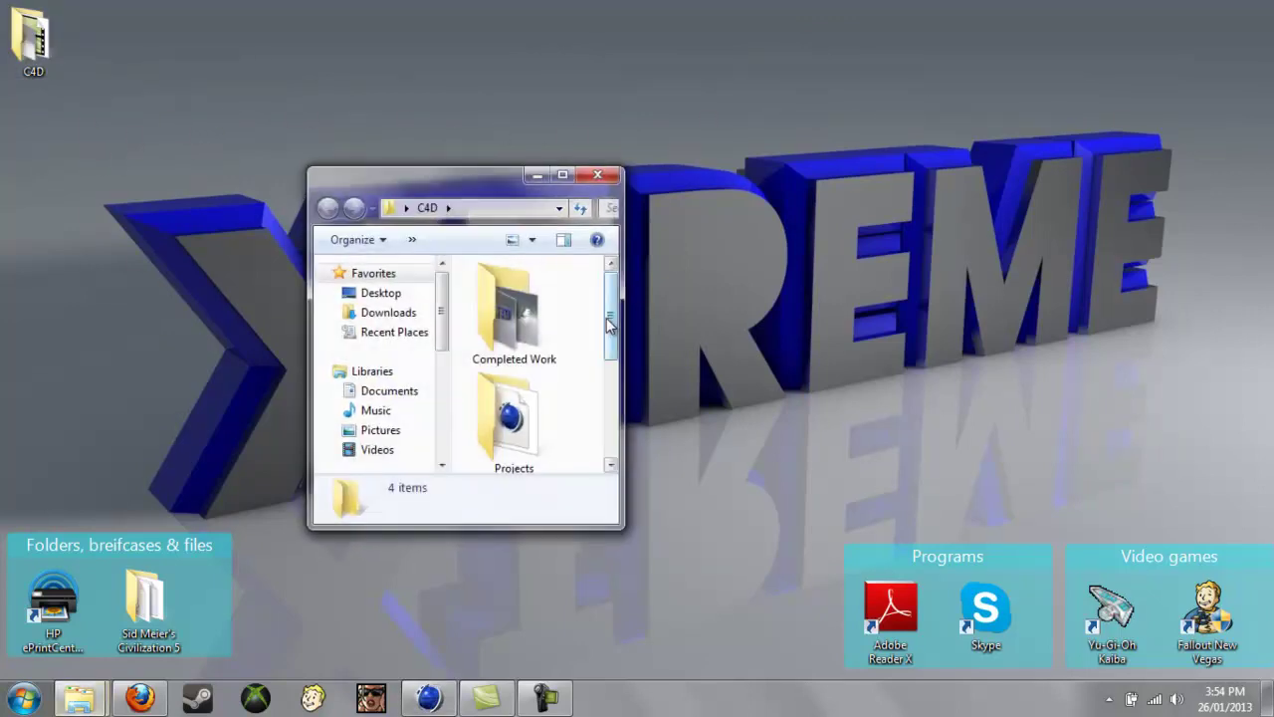
double_click(510, 306)
drag(615, 317, 614, 443)
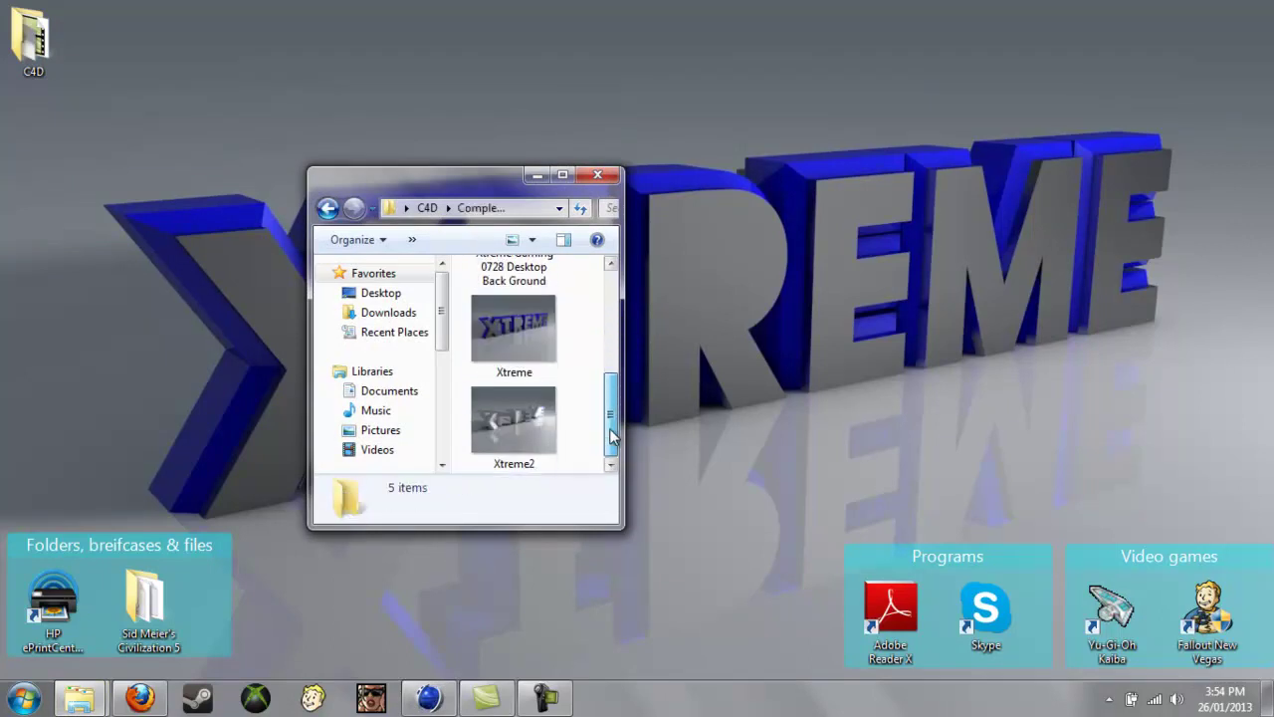
double_click(510, 418)
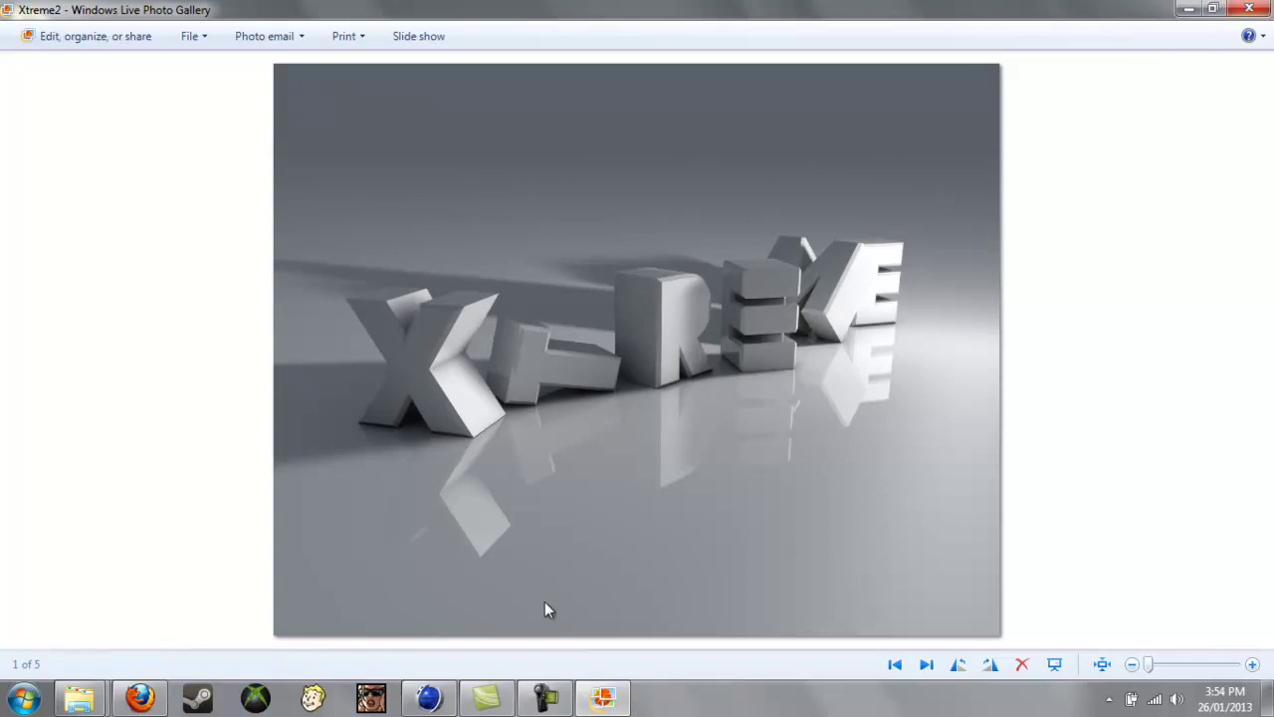
- After viewing the Xtreme2 render, return to Cinema 4D with the MoText scene
click(435, 701)
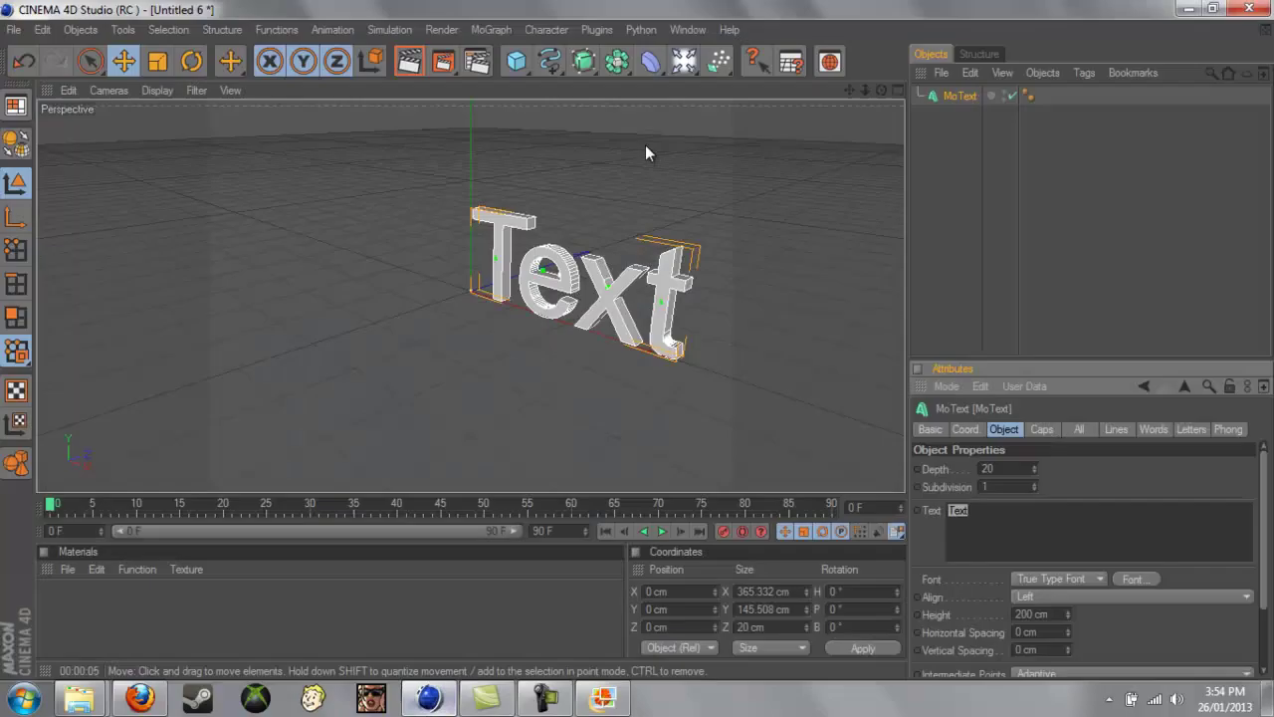
- Ctrl-drag the MoText object to create copies MoText.1 through MoText.4
click(14, 29)
click(124, 80)
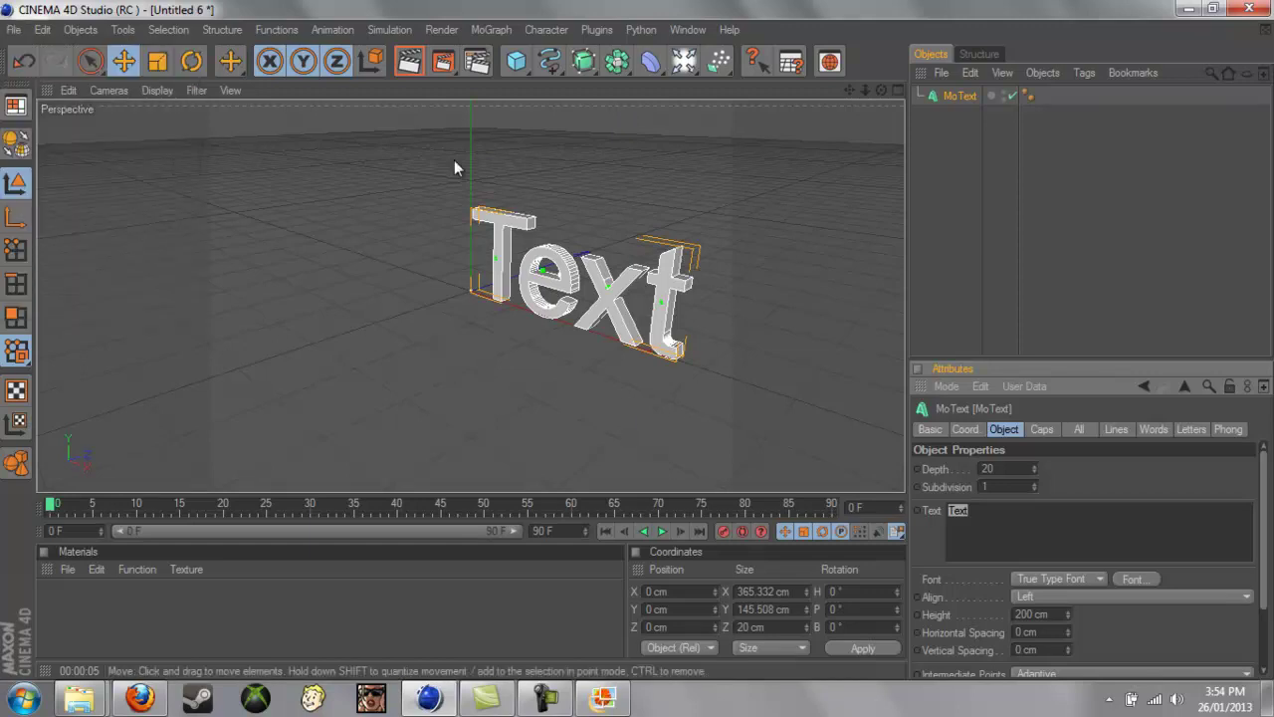
click(488, 29)
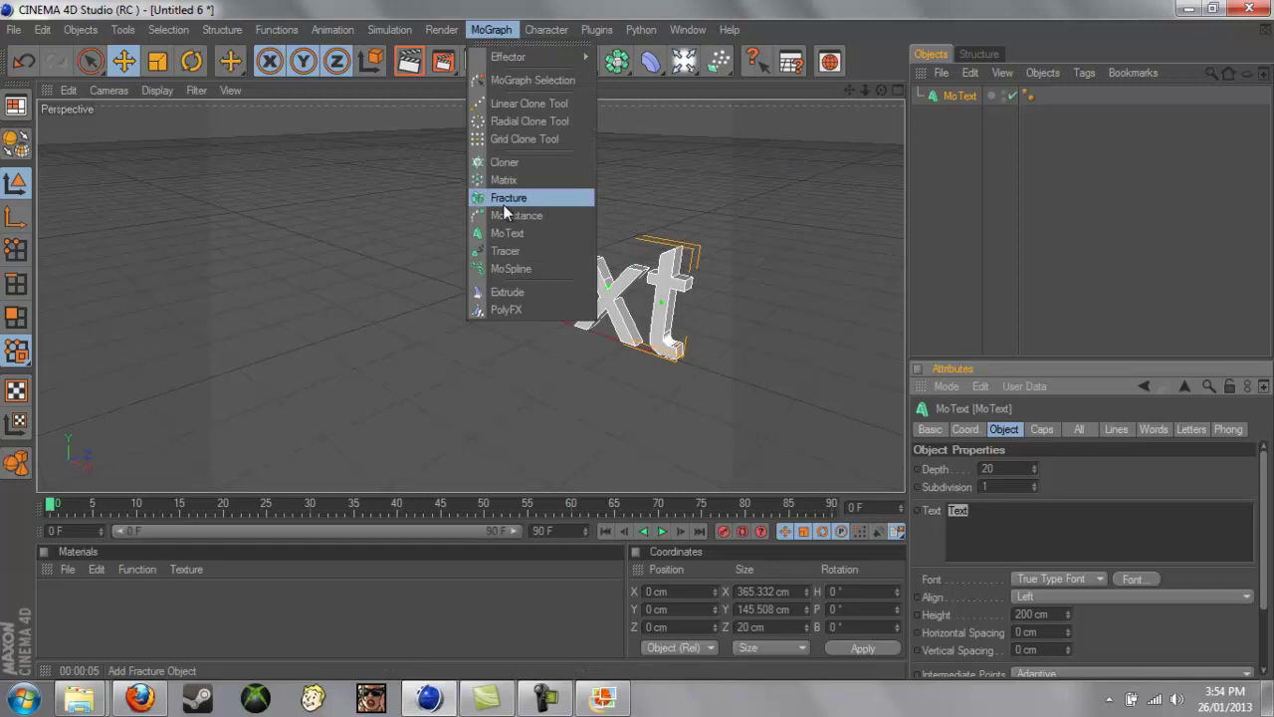
click(743, 184)
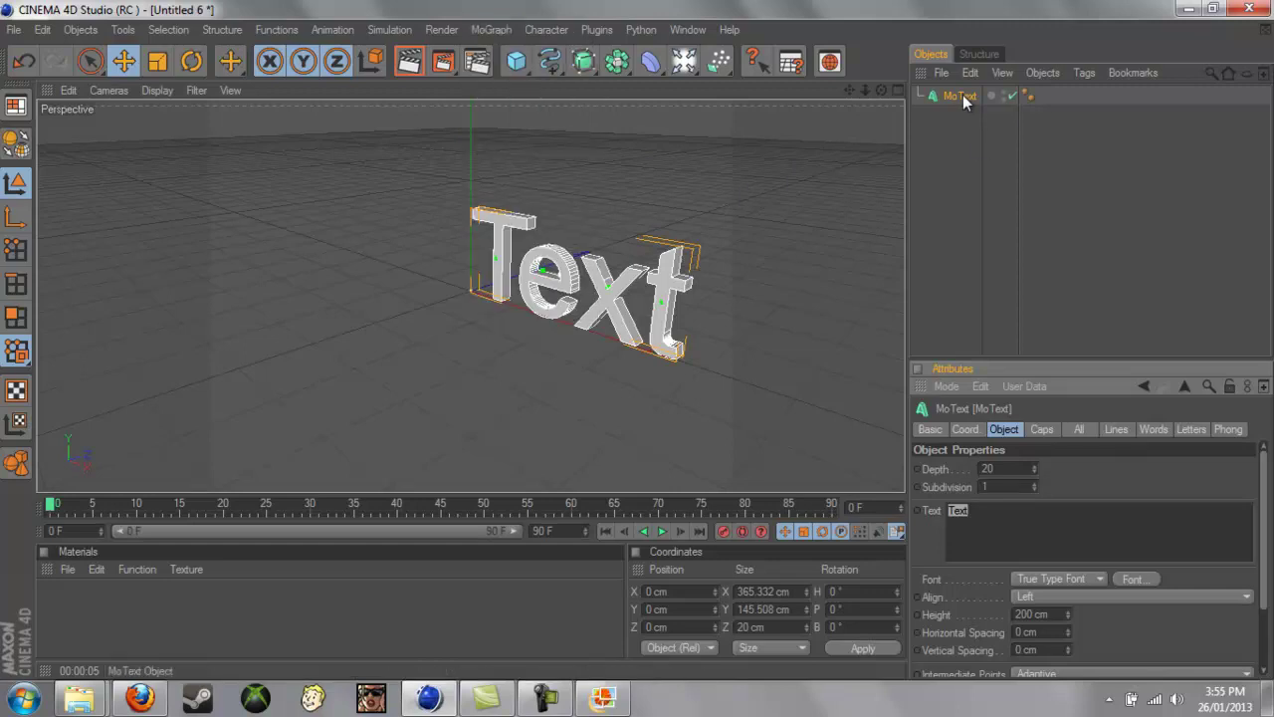
ctrl+drag(963, 95, 957, 137)
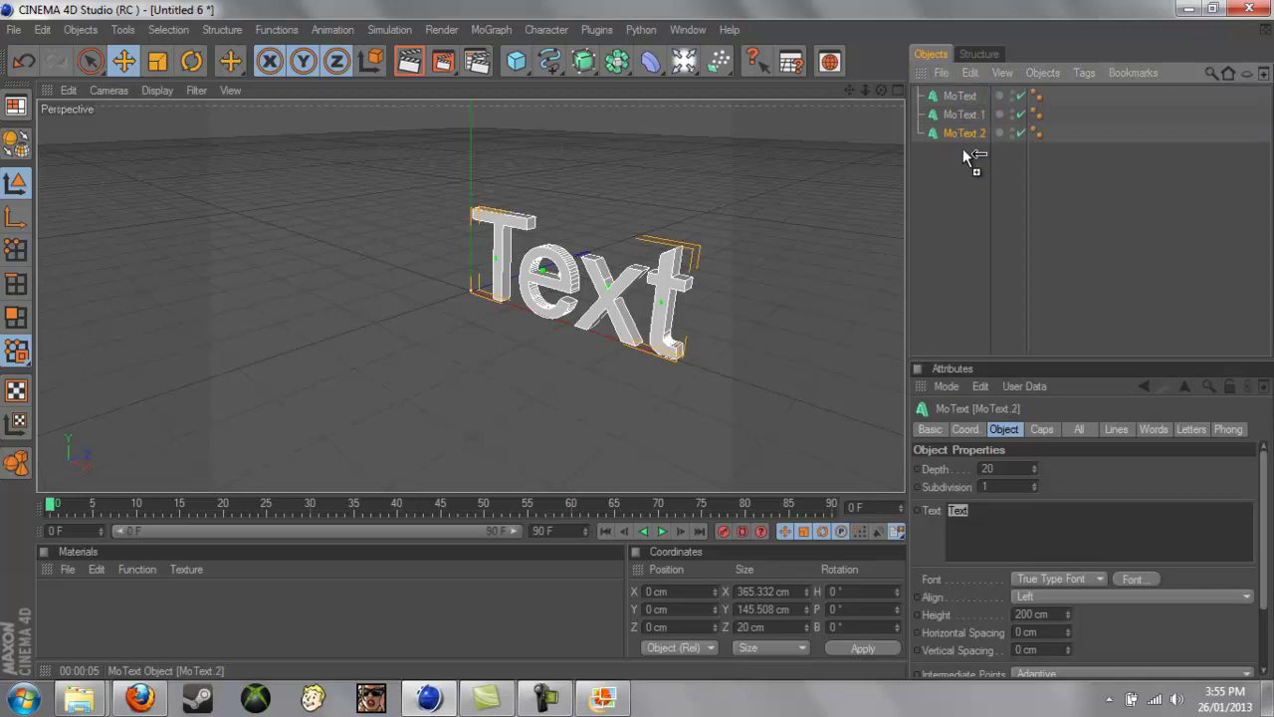
ctrl+drag(963, 150, 968, 177)
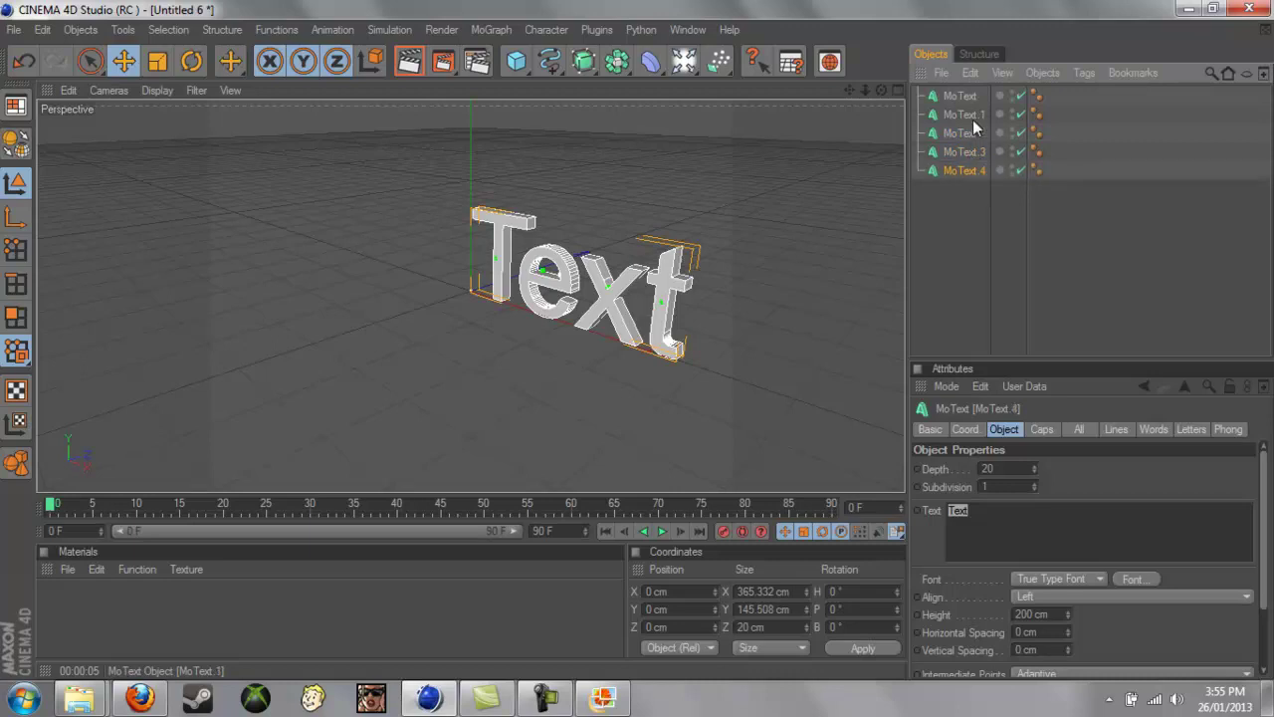
click(960, 95)
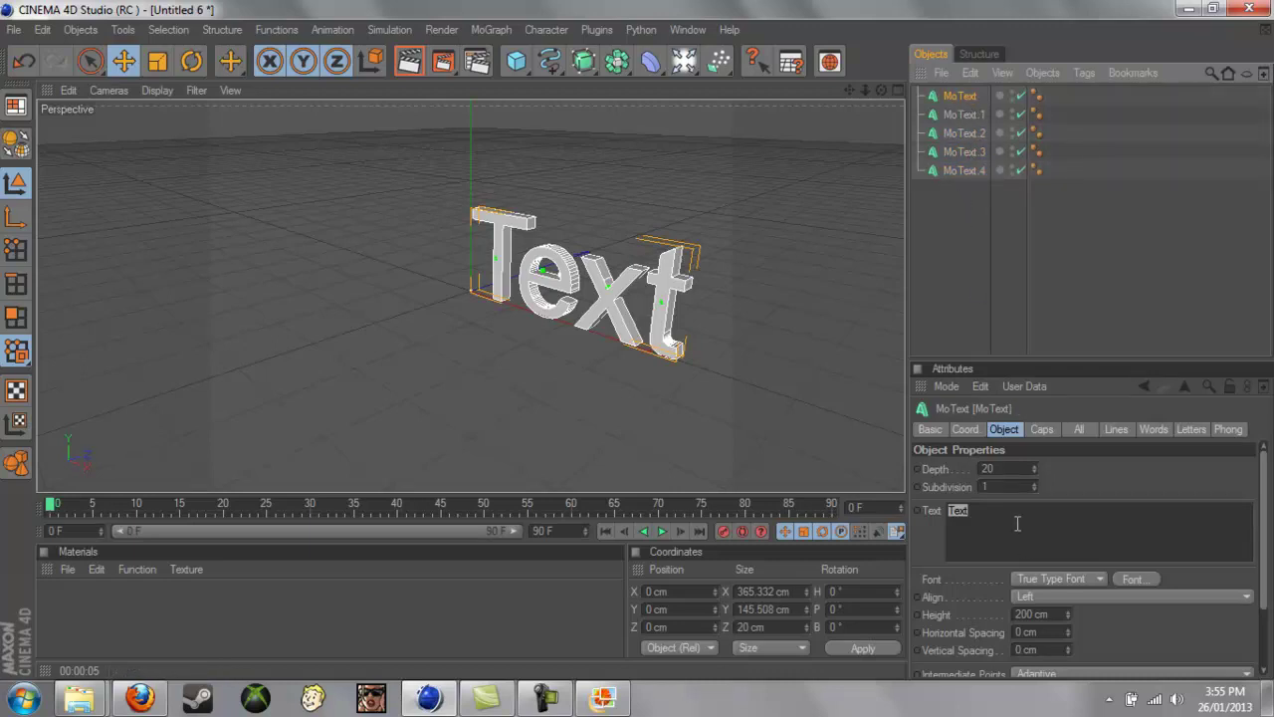
- Delete the original MoText and change the first copies' text to the letters X, T and R
key(Delete)
key(x)
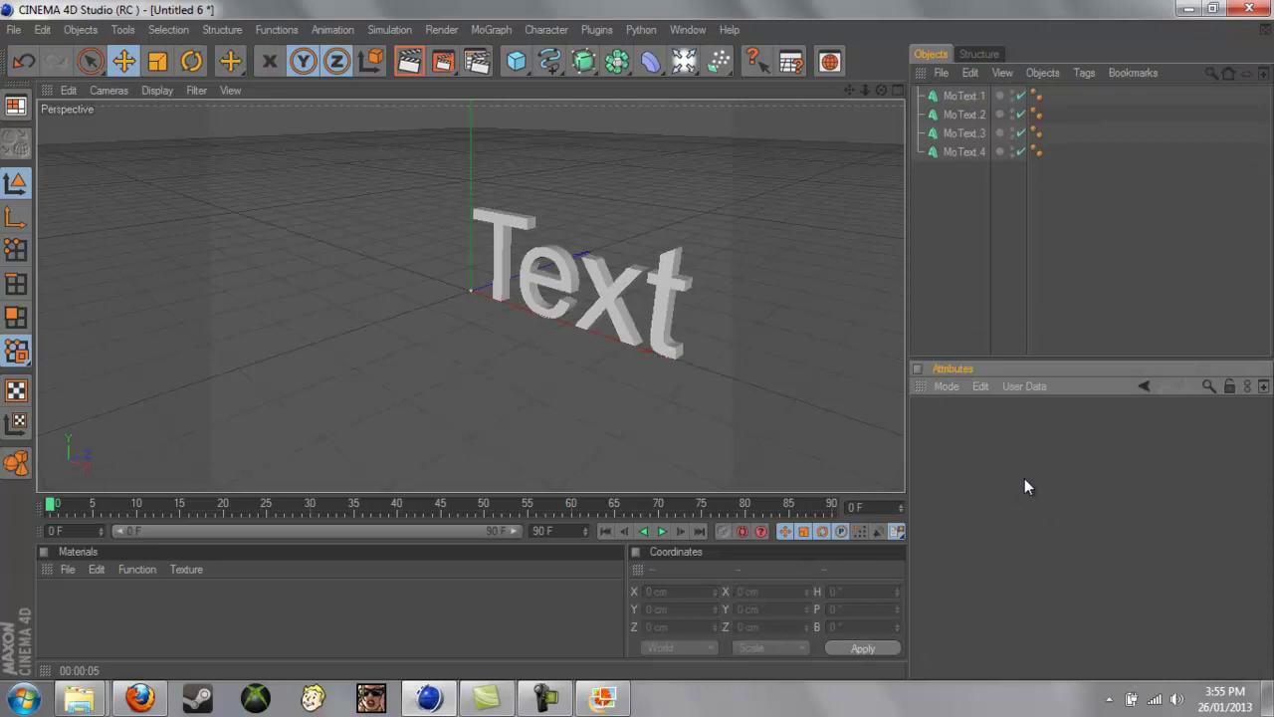
click(961, 96)
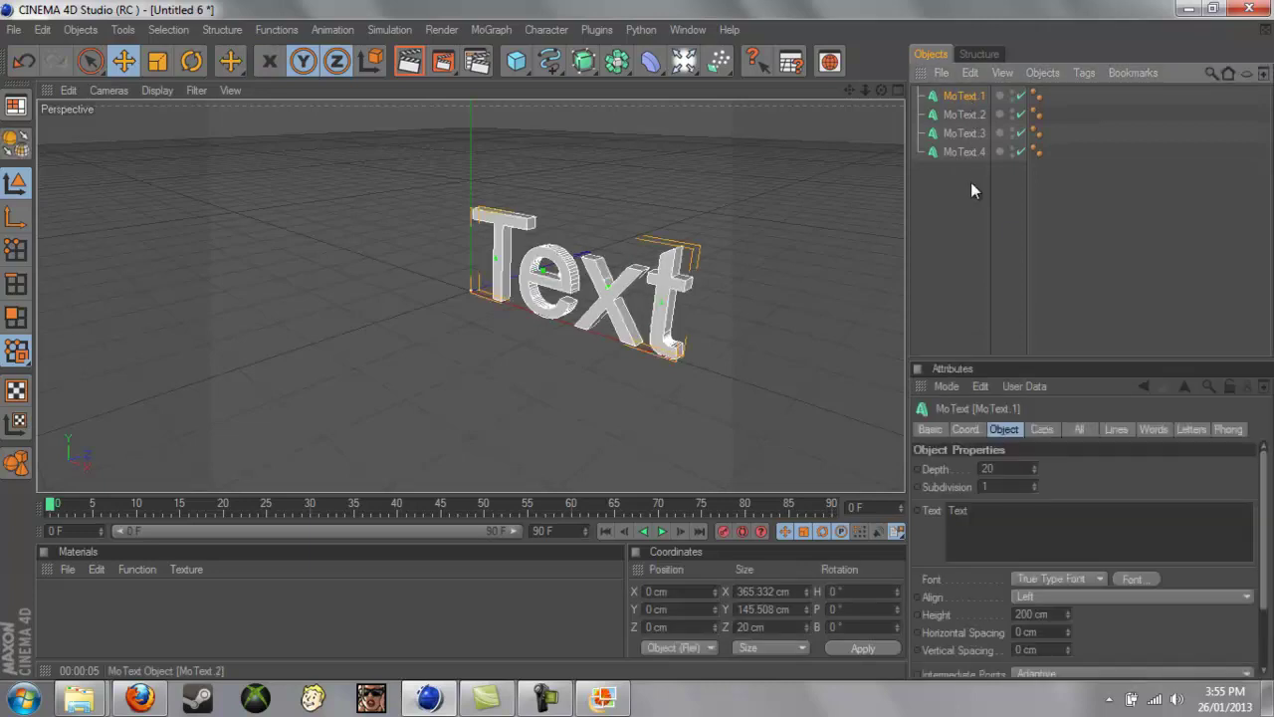
drag(995, 503, 946, 513)
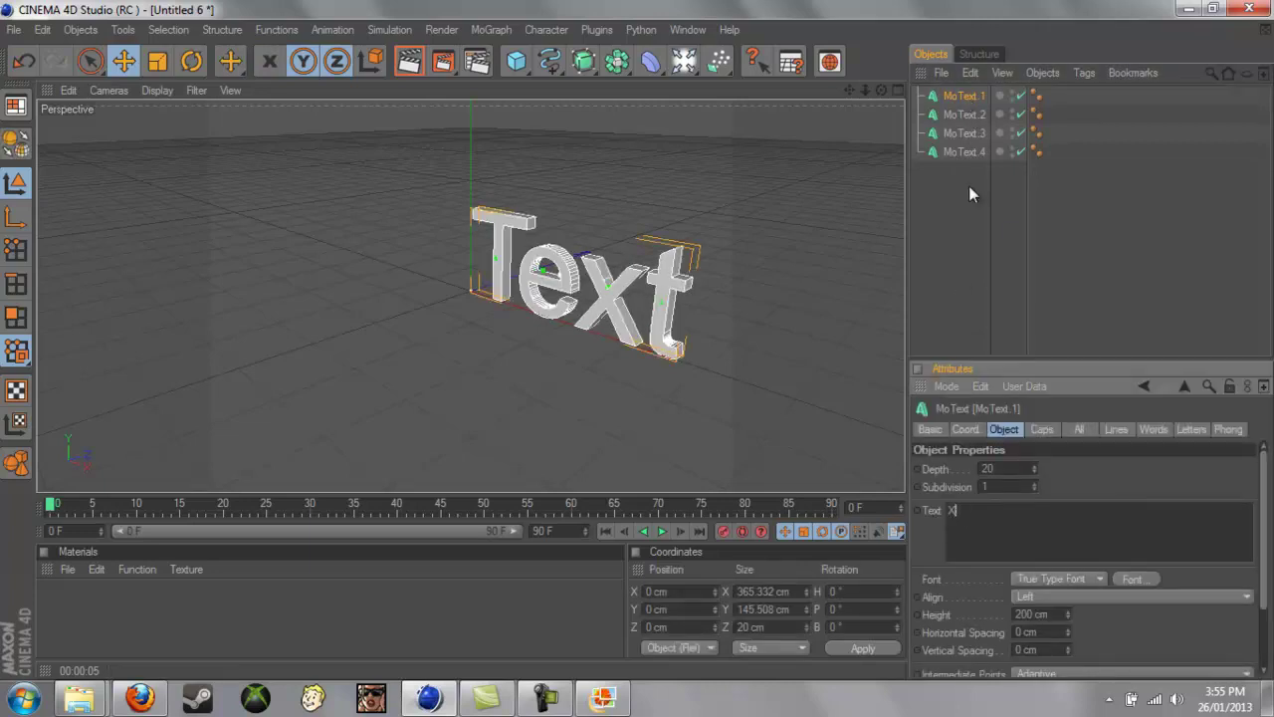
click(958, 113)
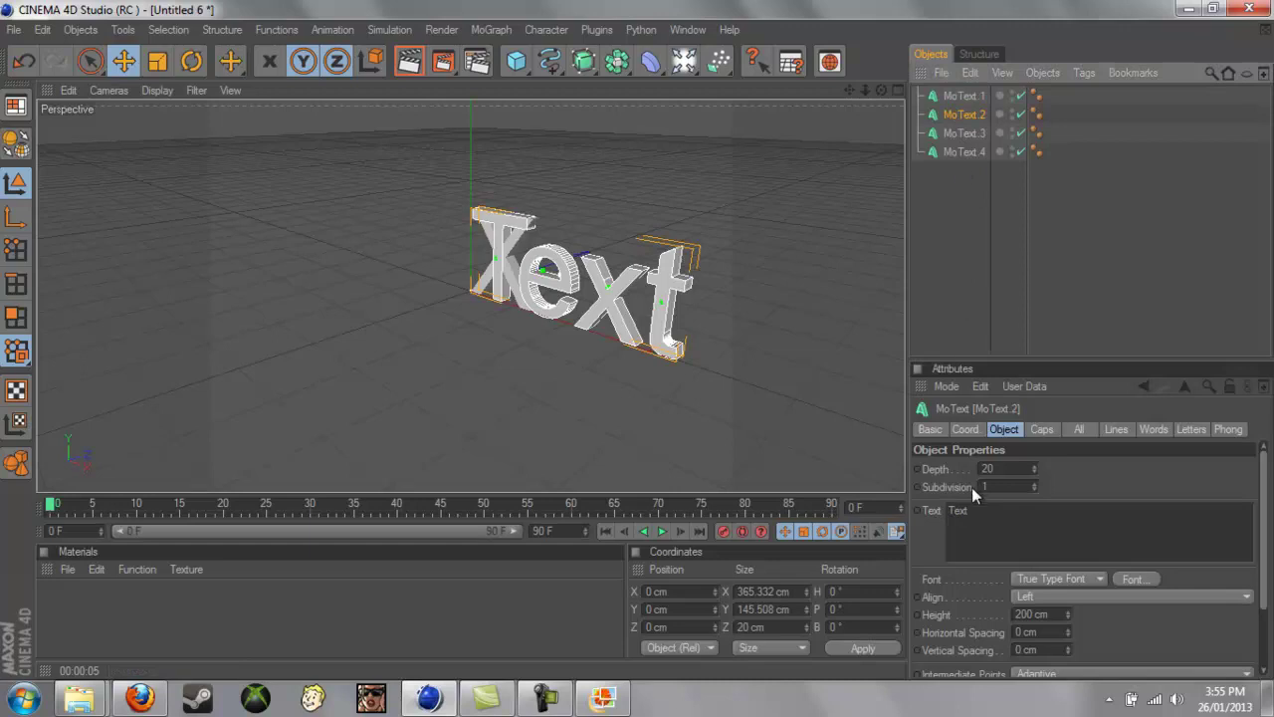
drag(981, 509, 938, 512)
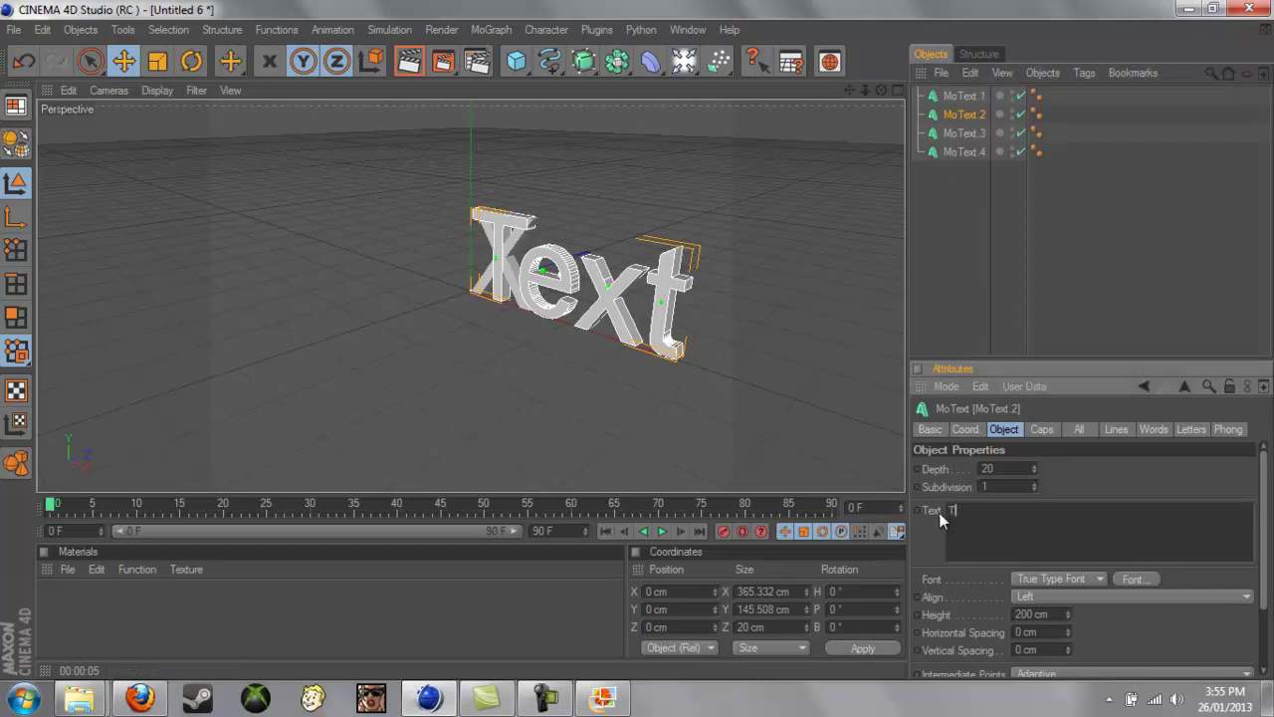
click(963, 132)
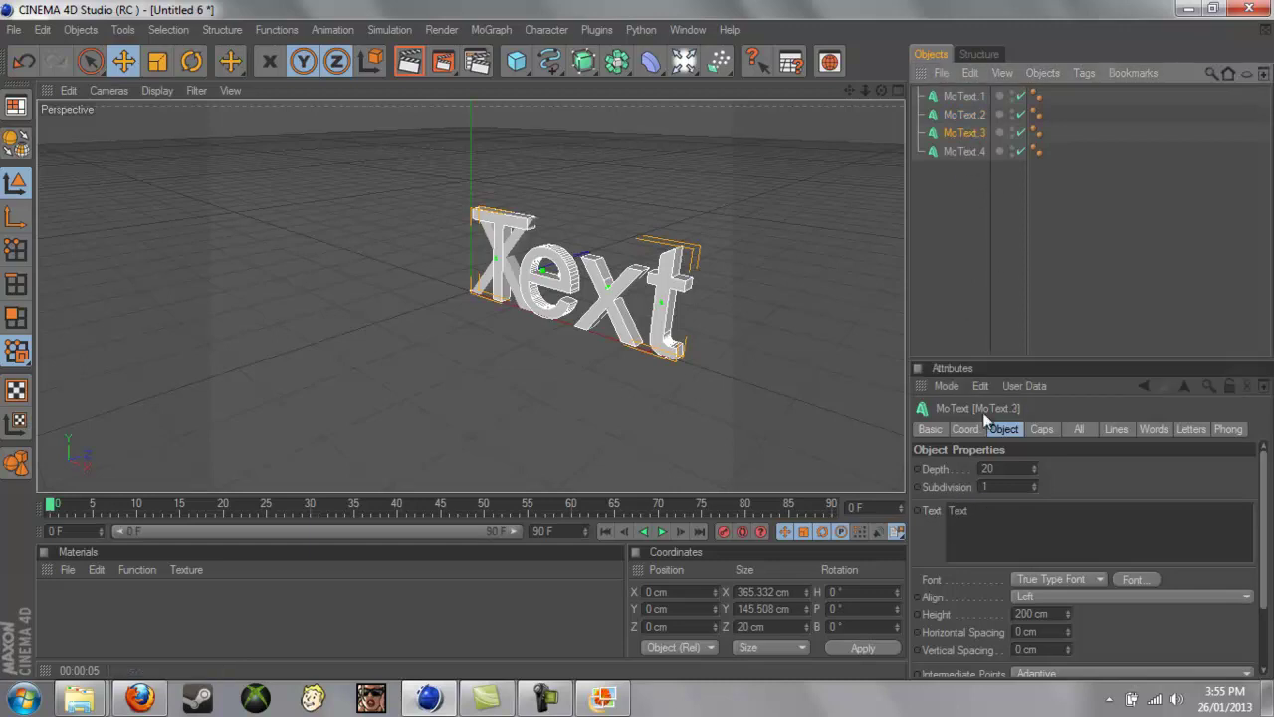
click(992, 503)
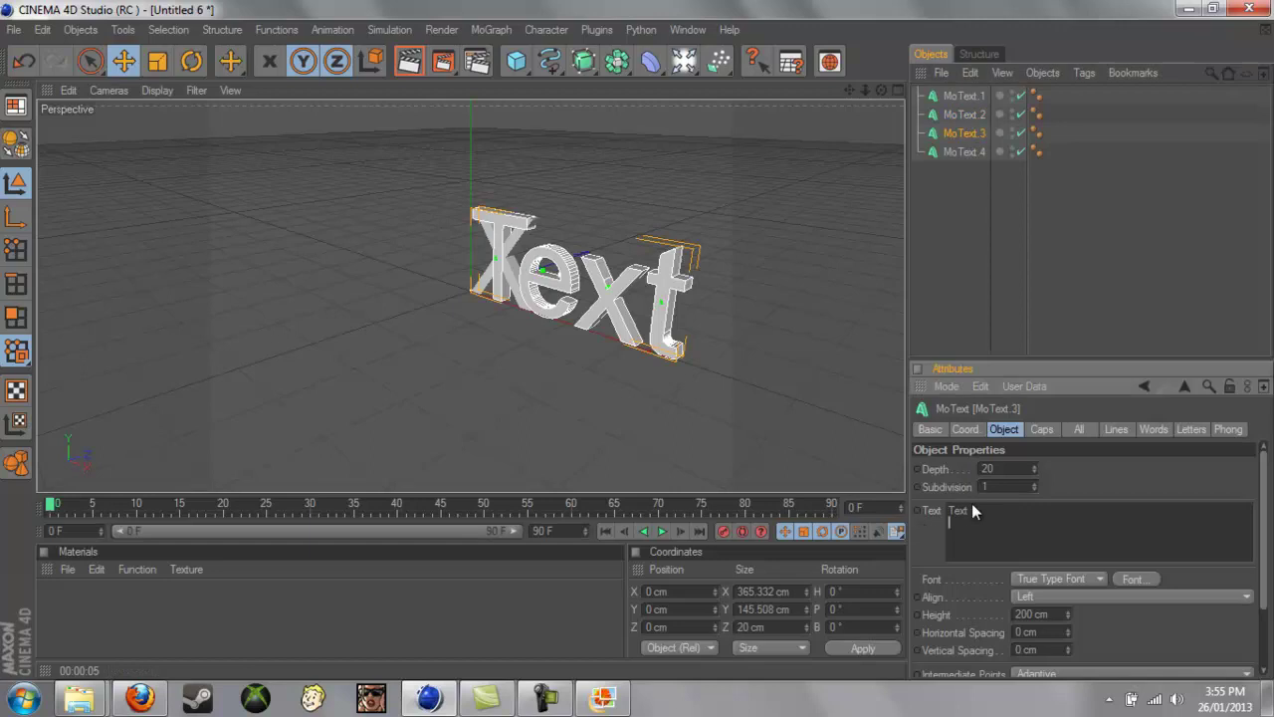
drag(972, 510, 940, 510)
text(R)
- Set MoText.4 to E and duplicate it into MoText.5 for the remaining letters
click(968, 151)
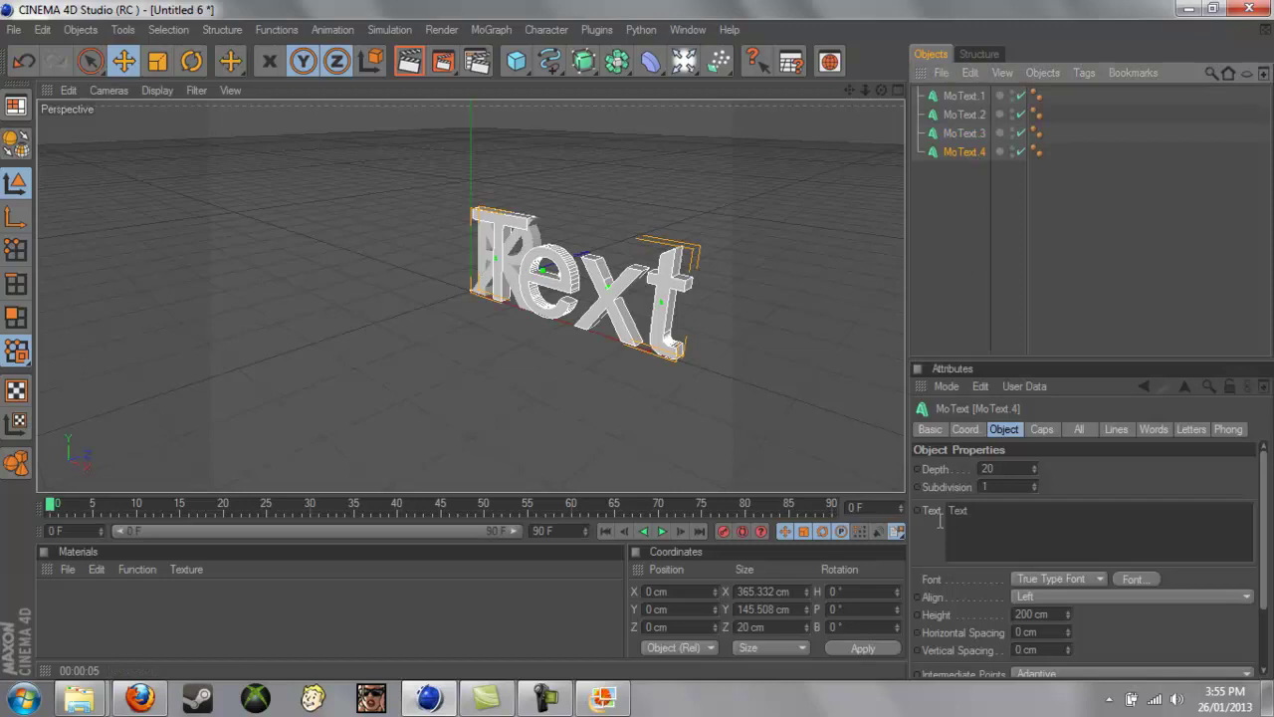
click(973, 510)
drag(972, 510, 940, 511)
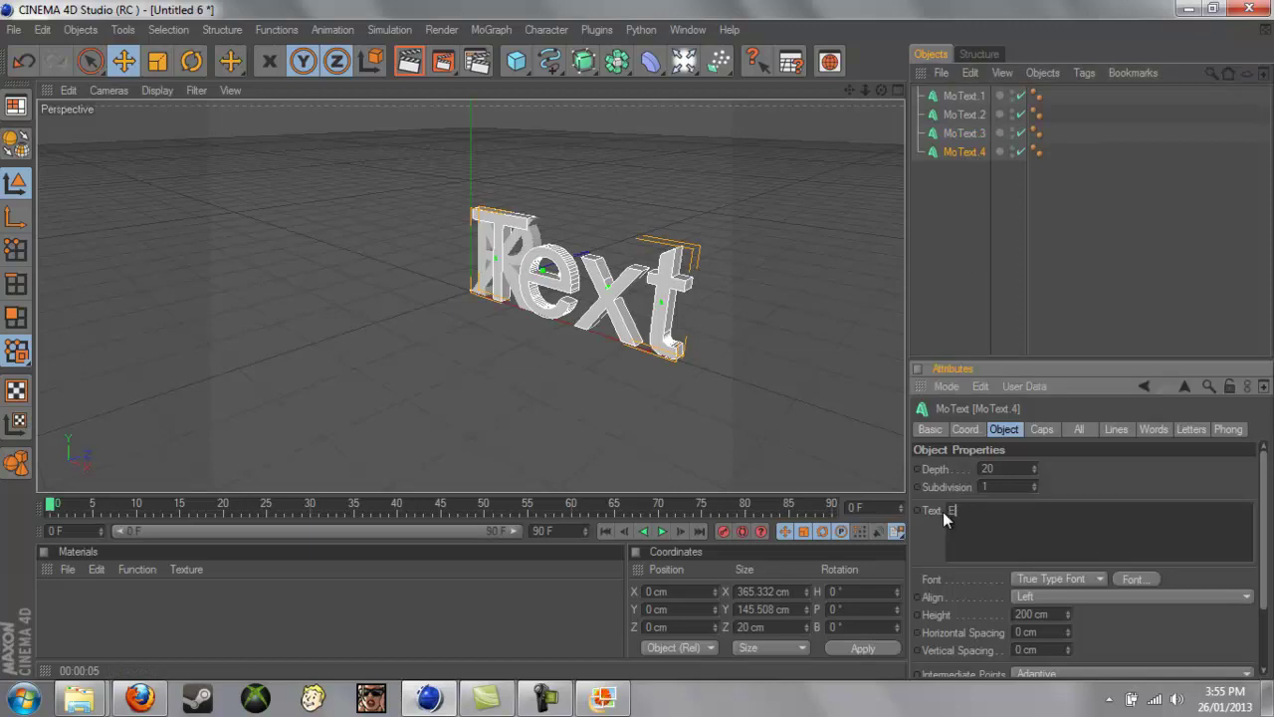
ctrl+drag(971, 151, 963, 195)
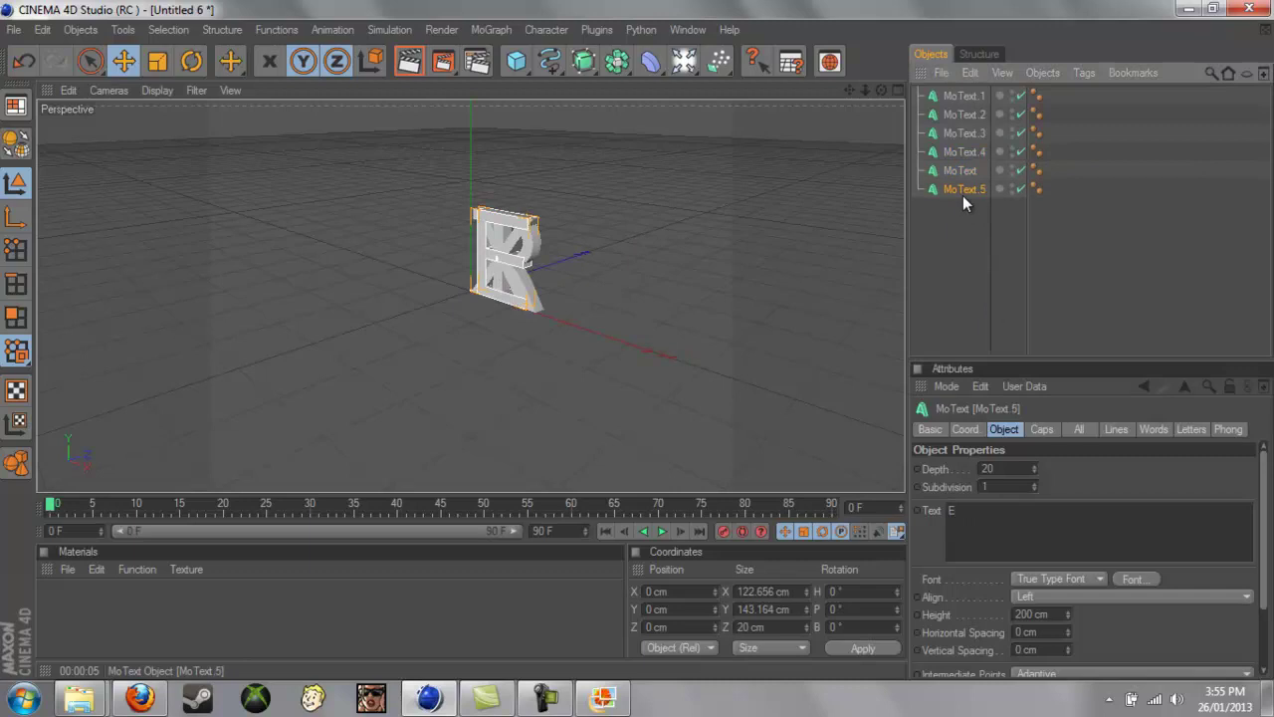
drag(993, 510, 929, 513)
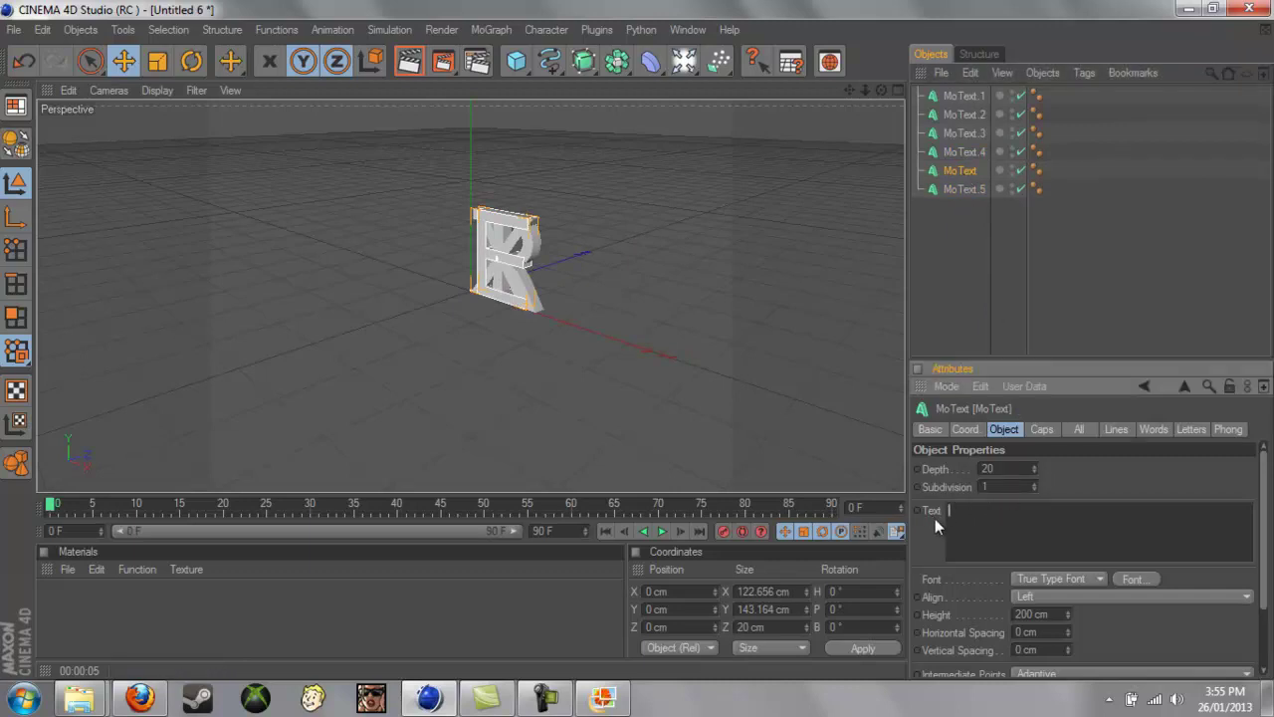
text(R)
click(966, 189)
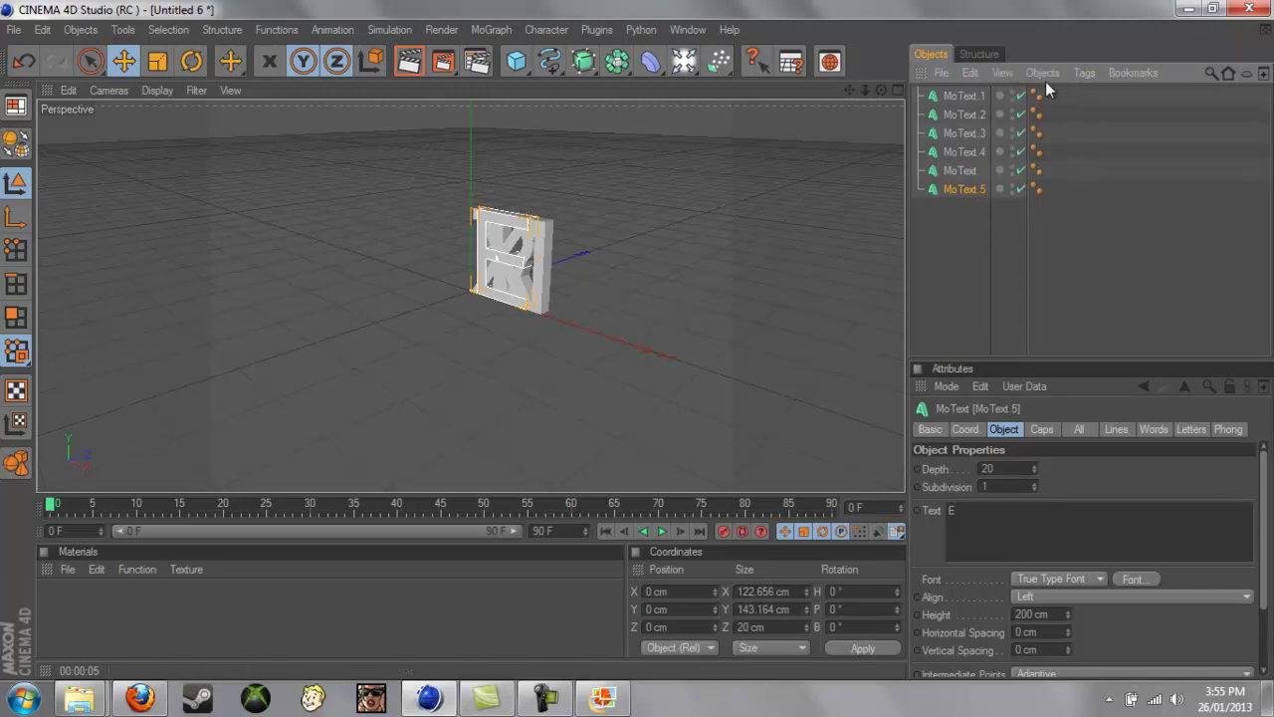
- Move the T, R and E letters into a row to the right of the X
click(970, 96)
click(971, 112)
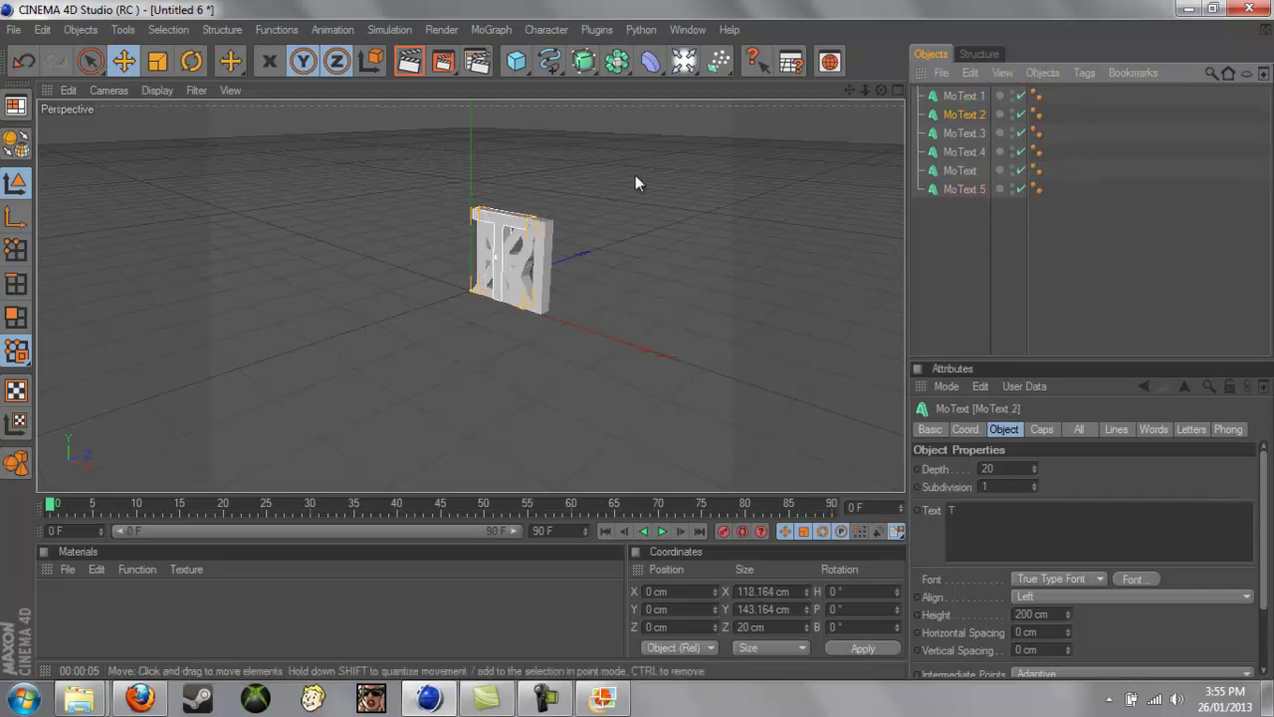
click(16, 217)
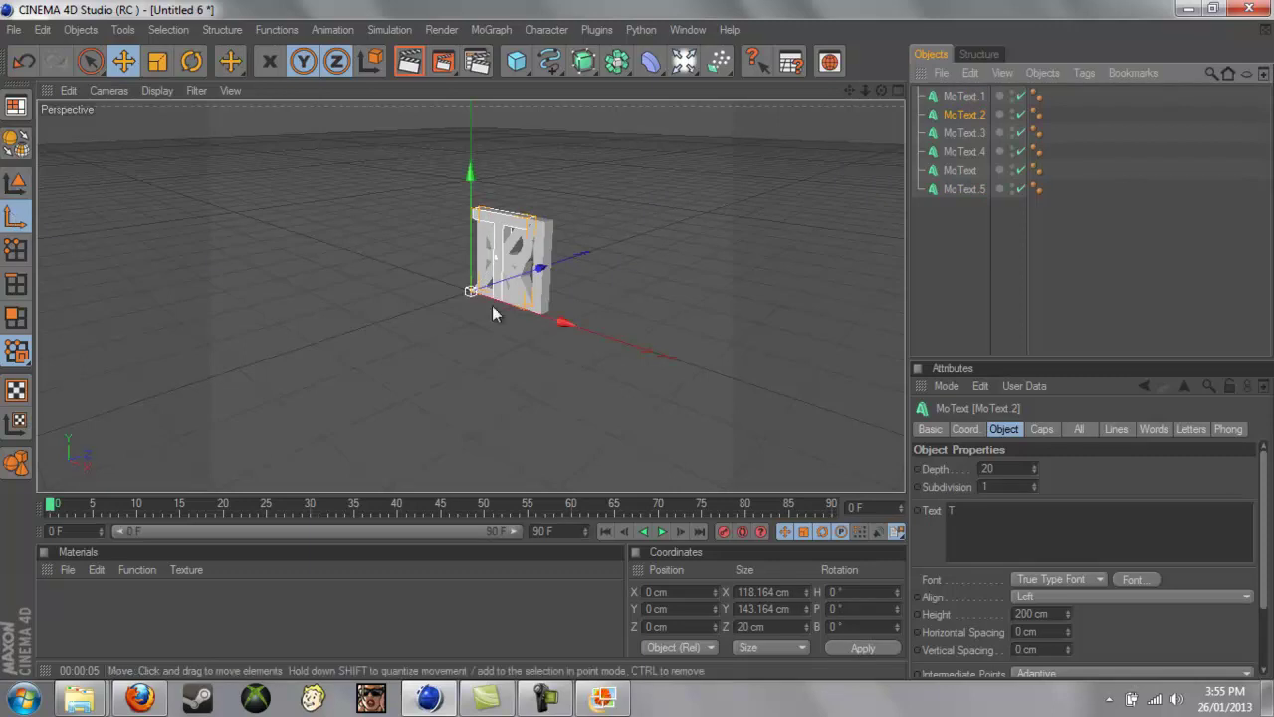
drag(637, 347, 637, 340)
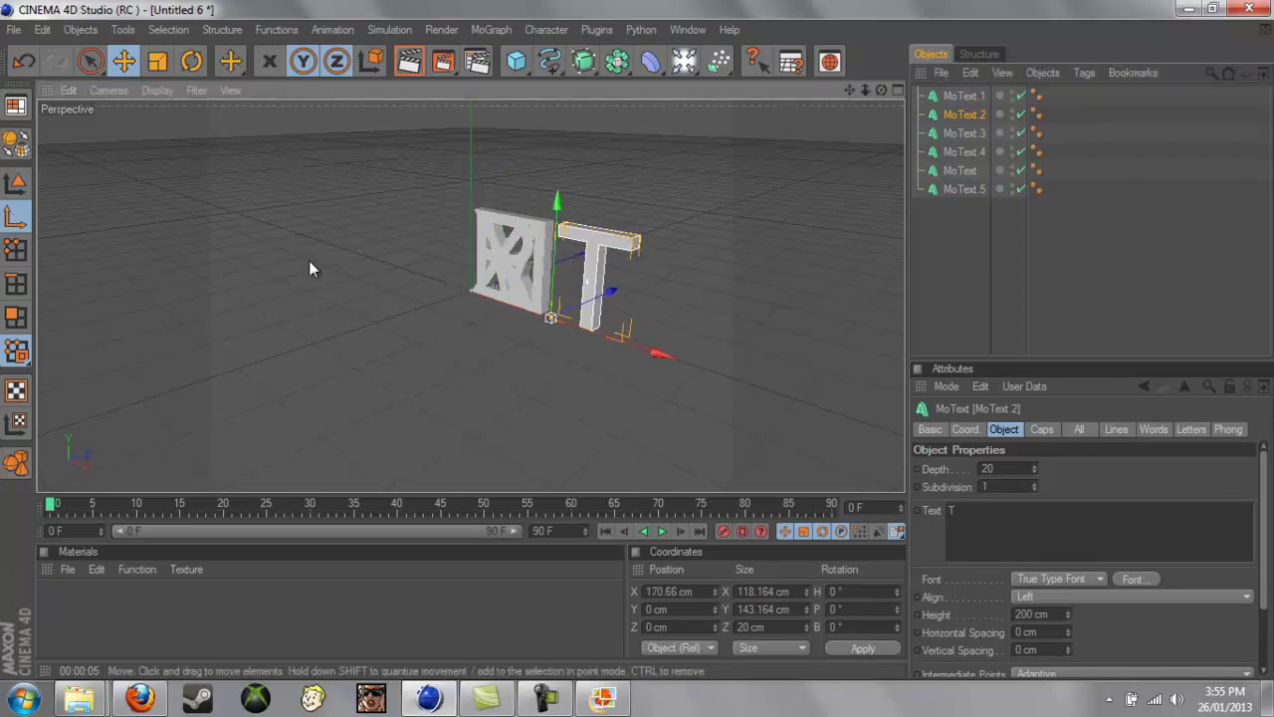
click(964, 133)
drag(530, 320, 637, 339)
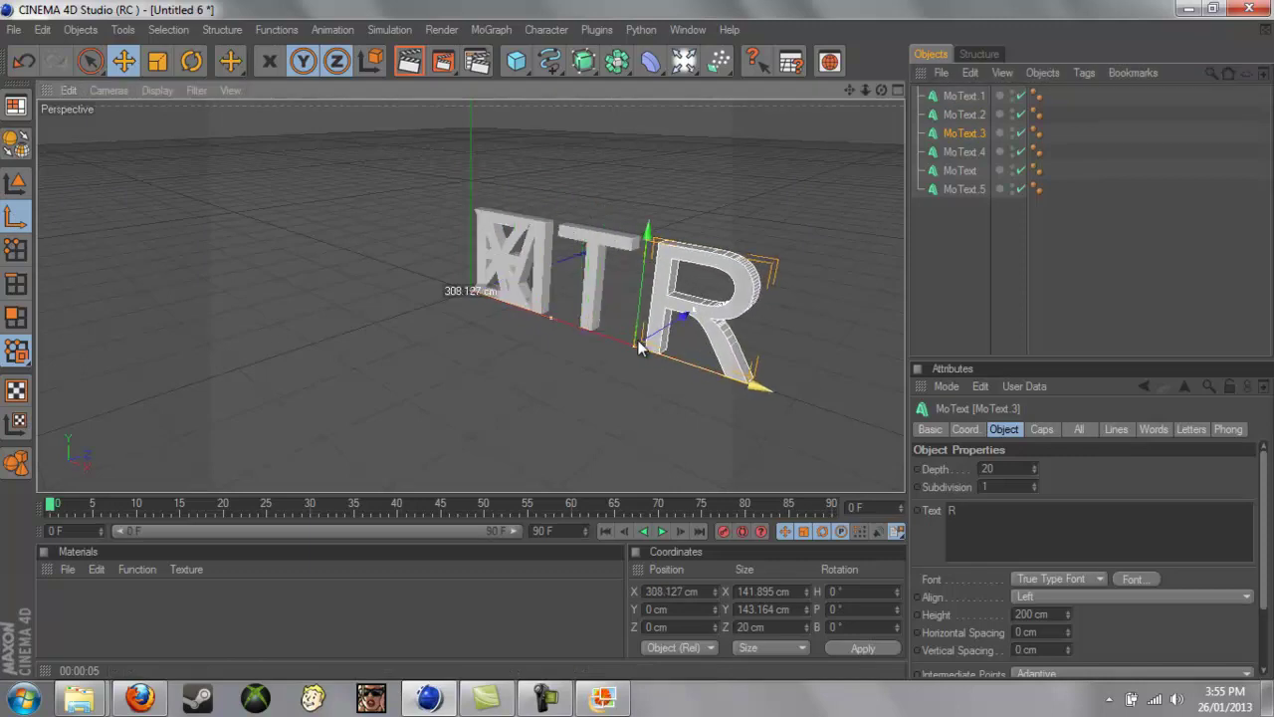
click(964, 151)
drag(565, 320, 636, 340)
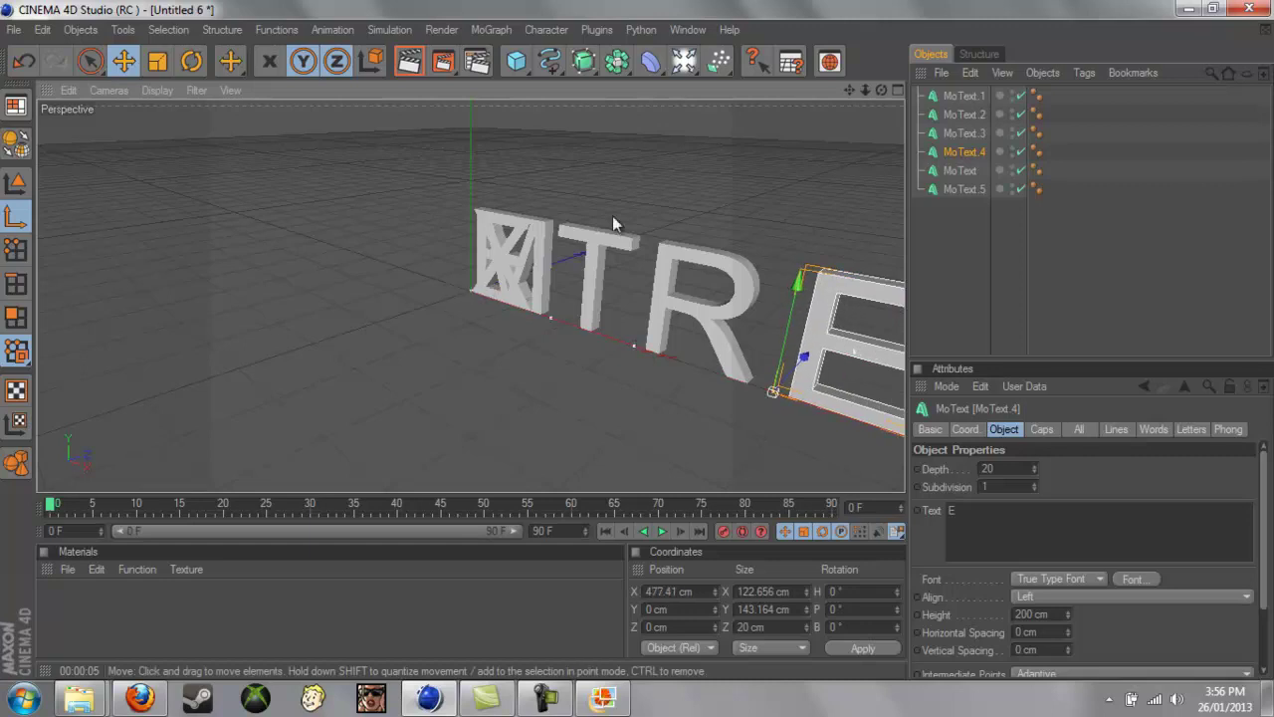
- Line up the M and the final E after them so the row spells XTREME
click(975, 170)
drag(557, 319, 945, 393)
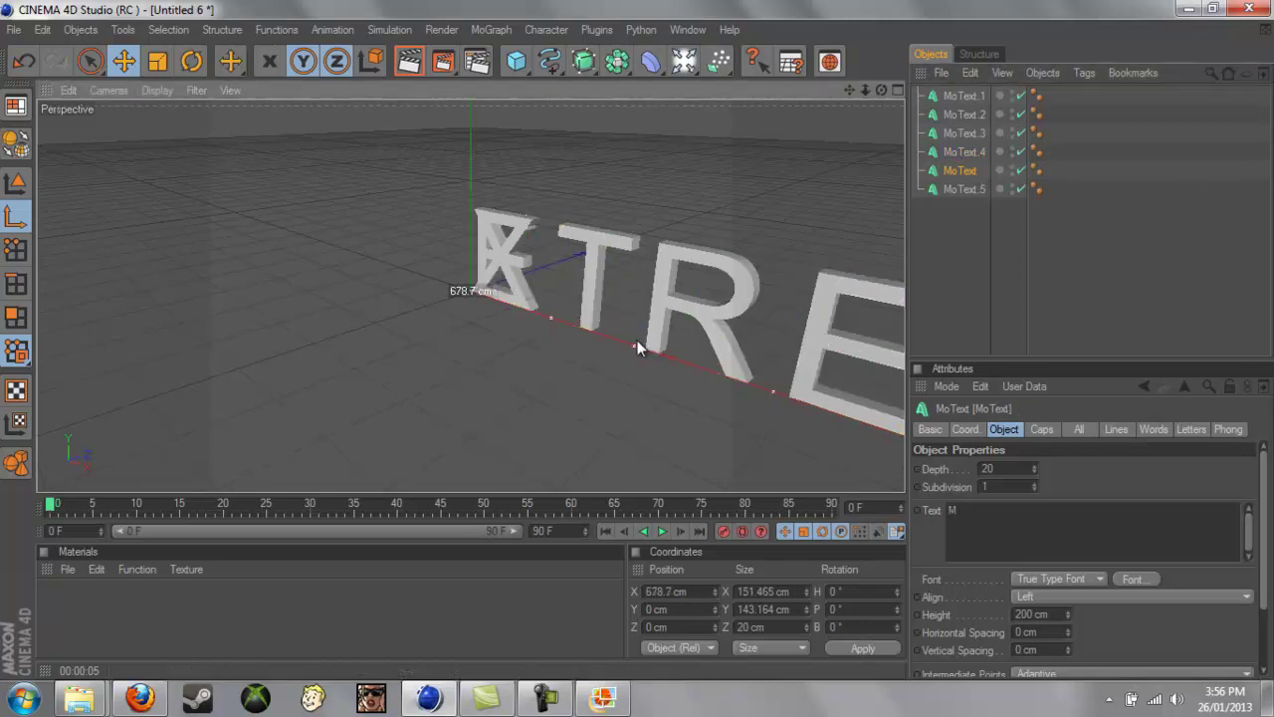
scroll(470, 276, down, 2)
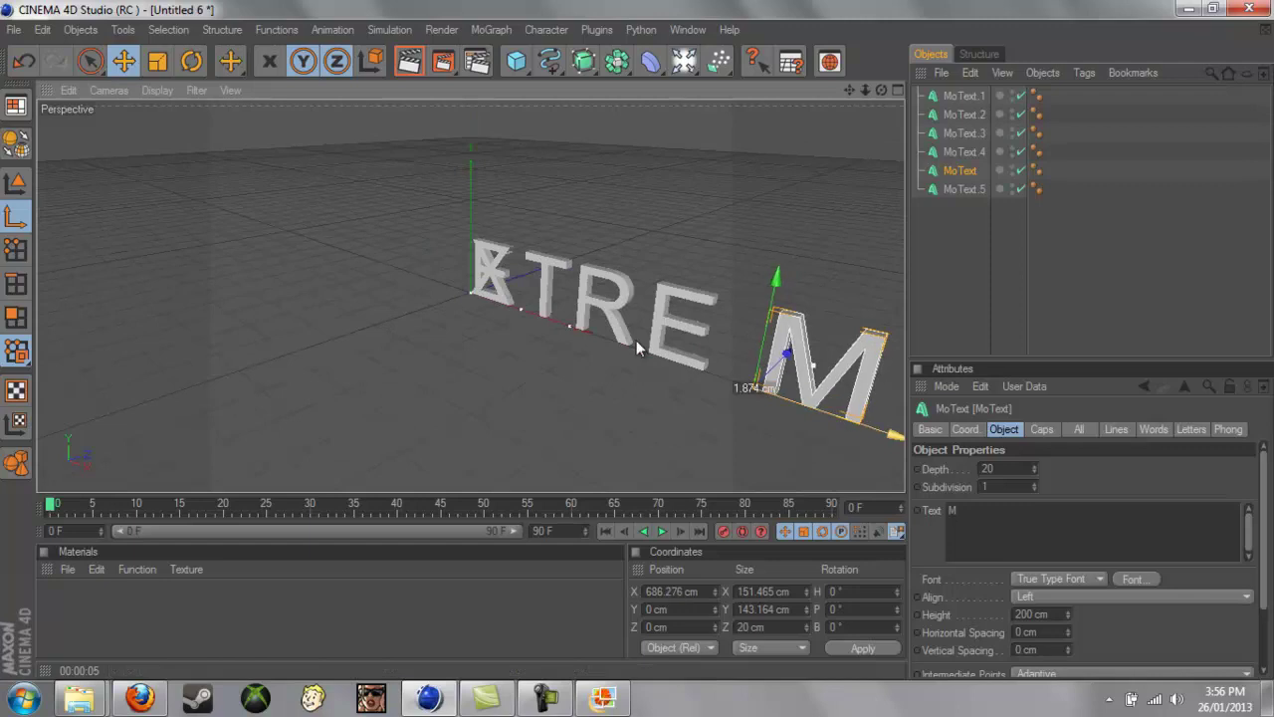
drag(755, 384, 730, 376)
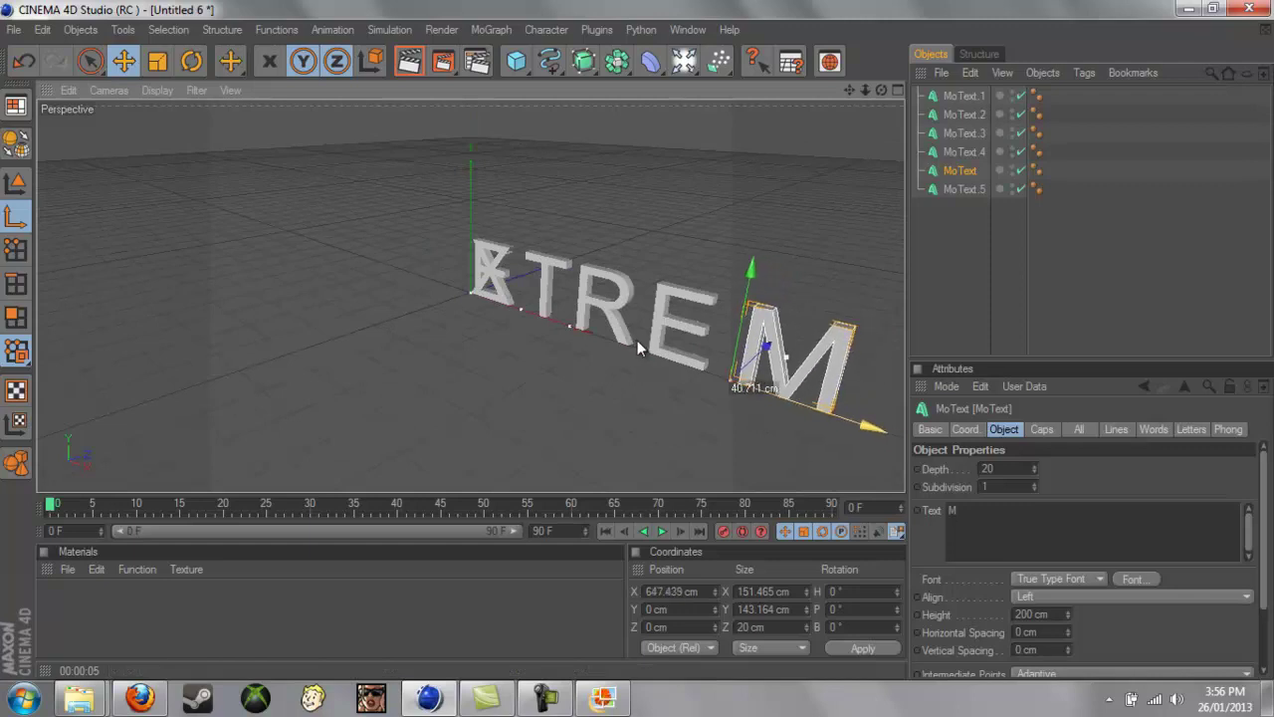
click(963, 189)
drag(519, 306, 635, 339)
scroll(636, 340, down, 2)
scroll(525, 221, down, 1)
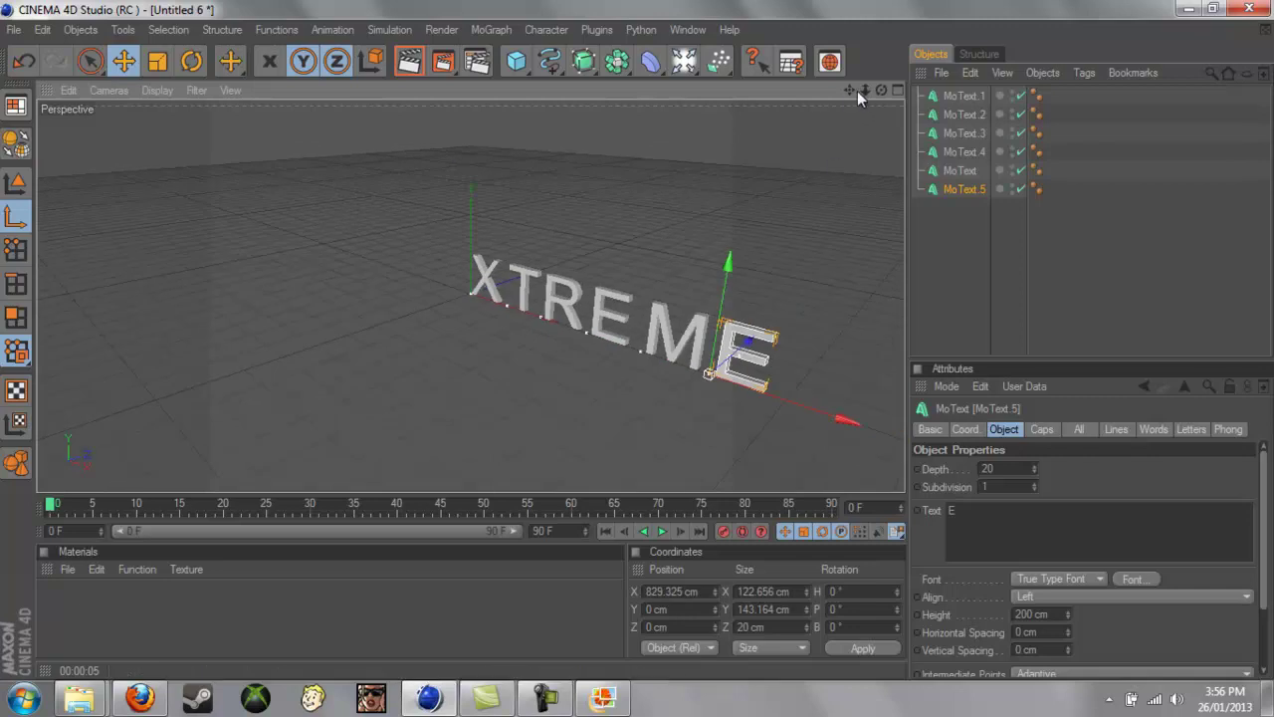
drag(849, 90, 871, 250)
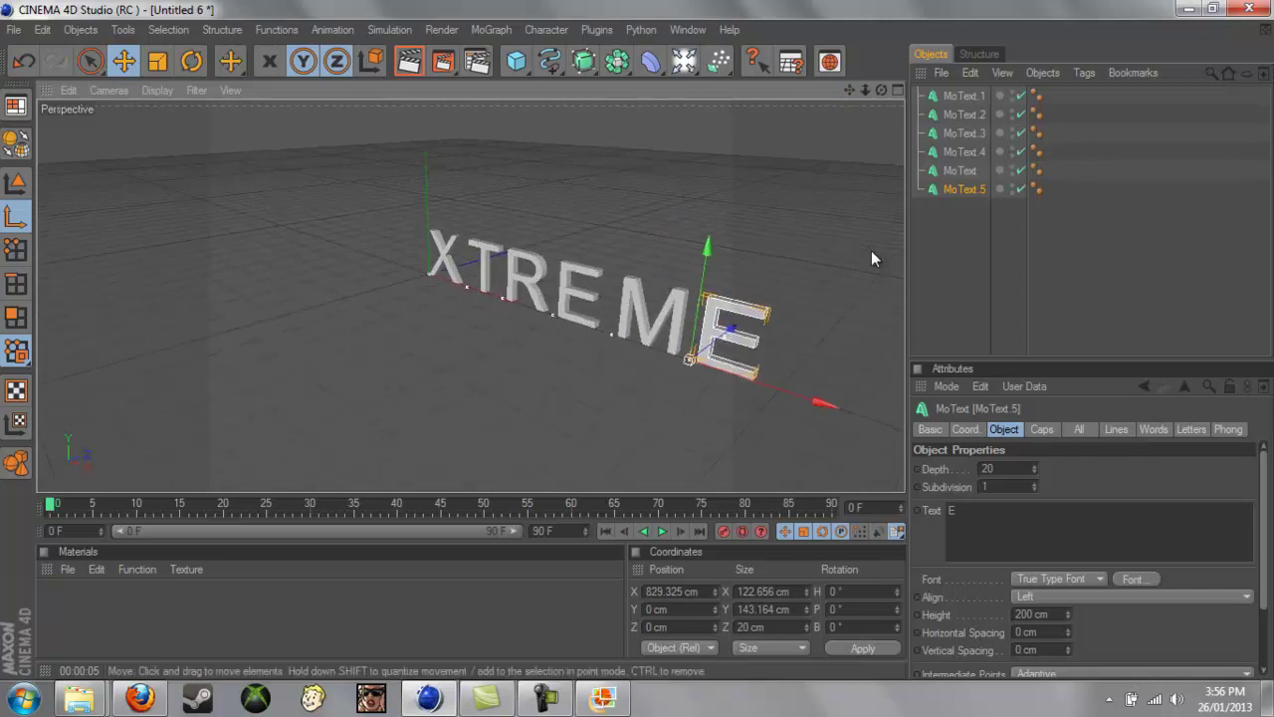
- Set all six letters' extrusion depth to 80 and switch them to a bolder font
click(985, 468)
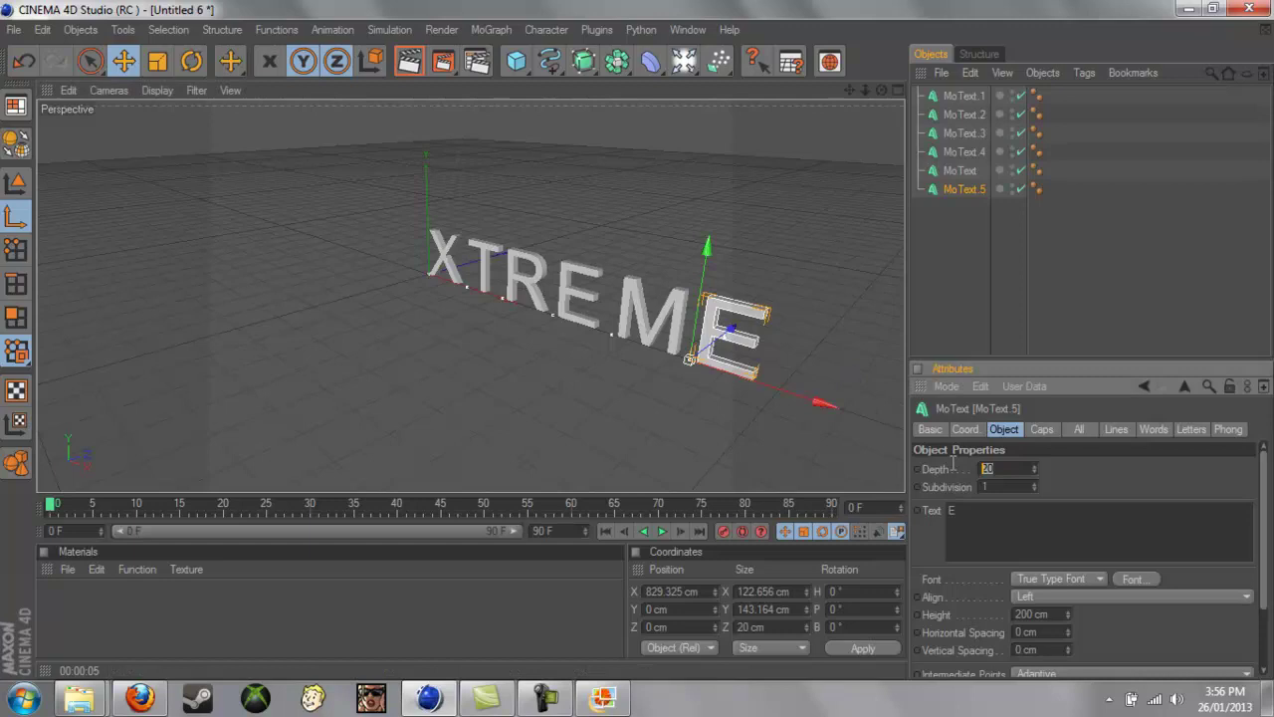
drag(978, 236, 937, 82)
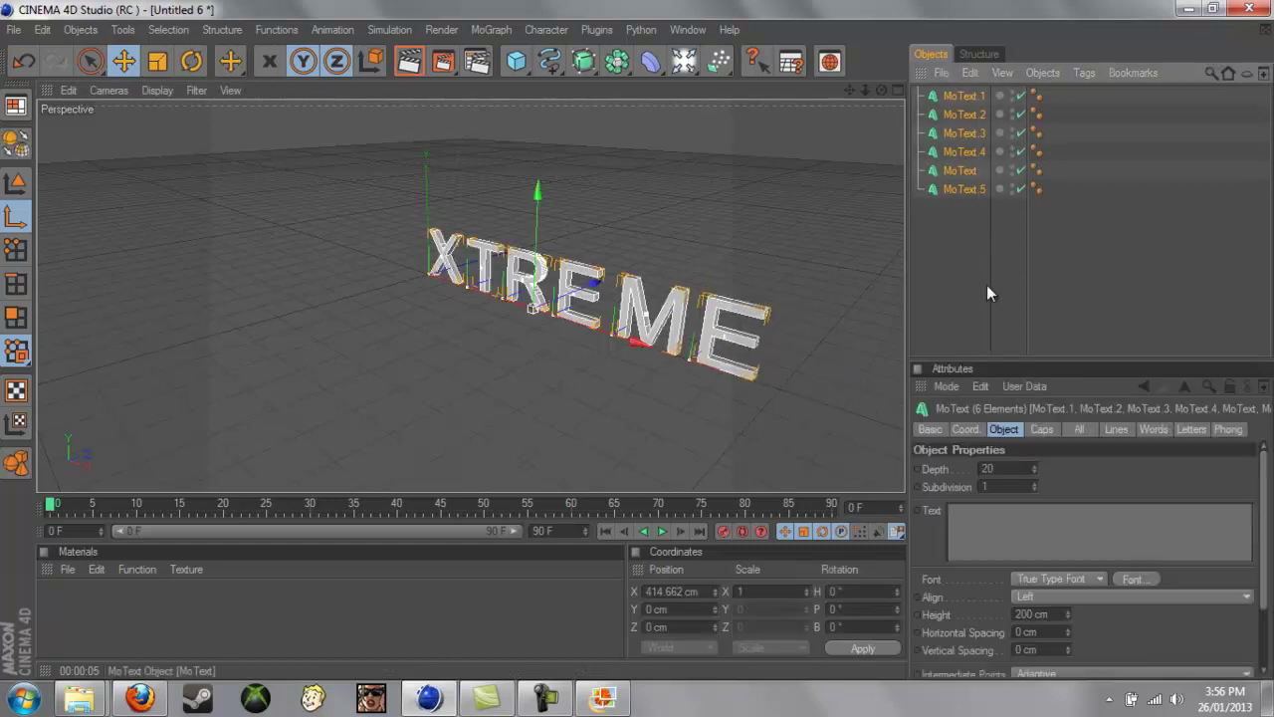
click(1005, 467)
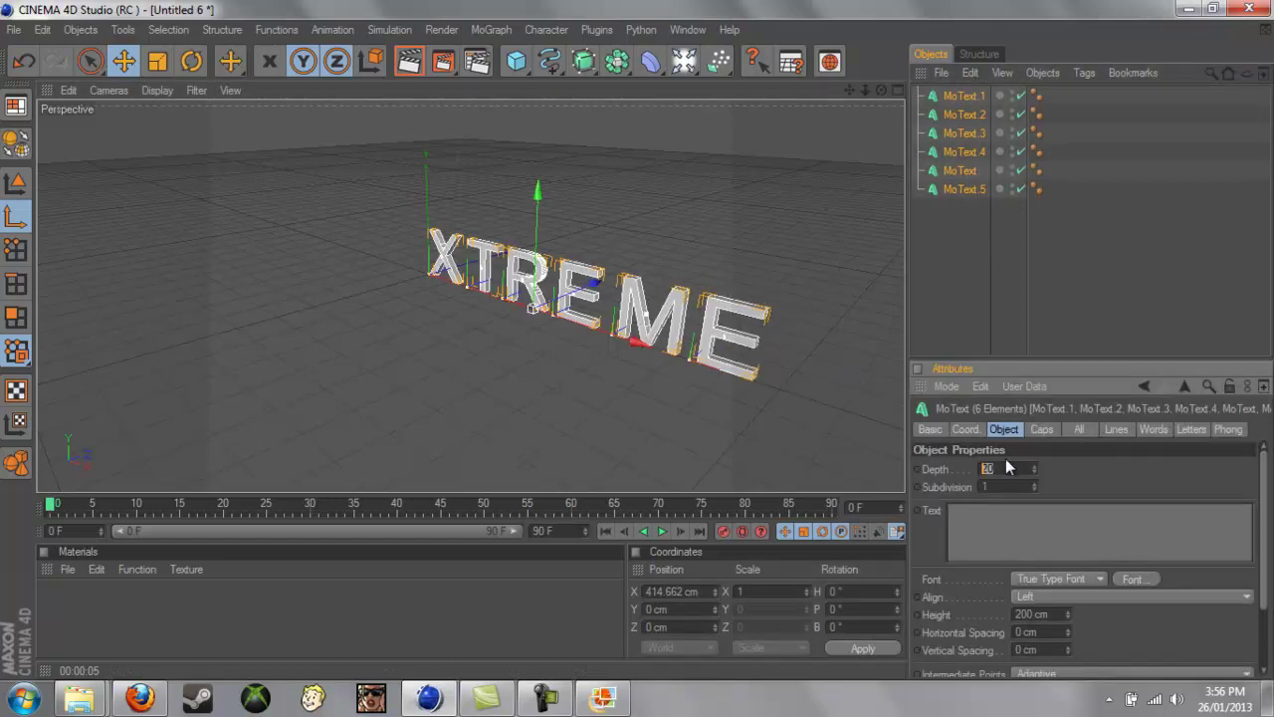
key(Return)
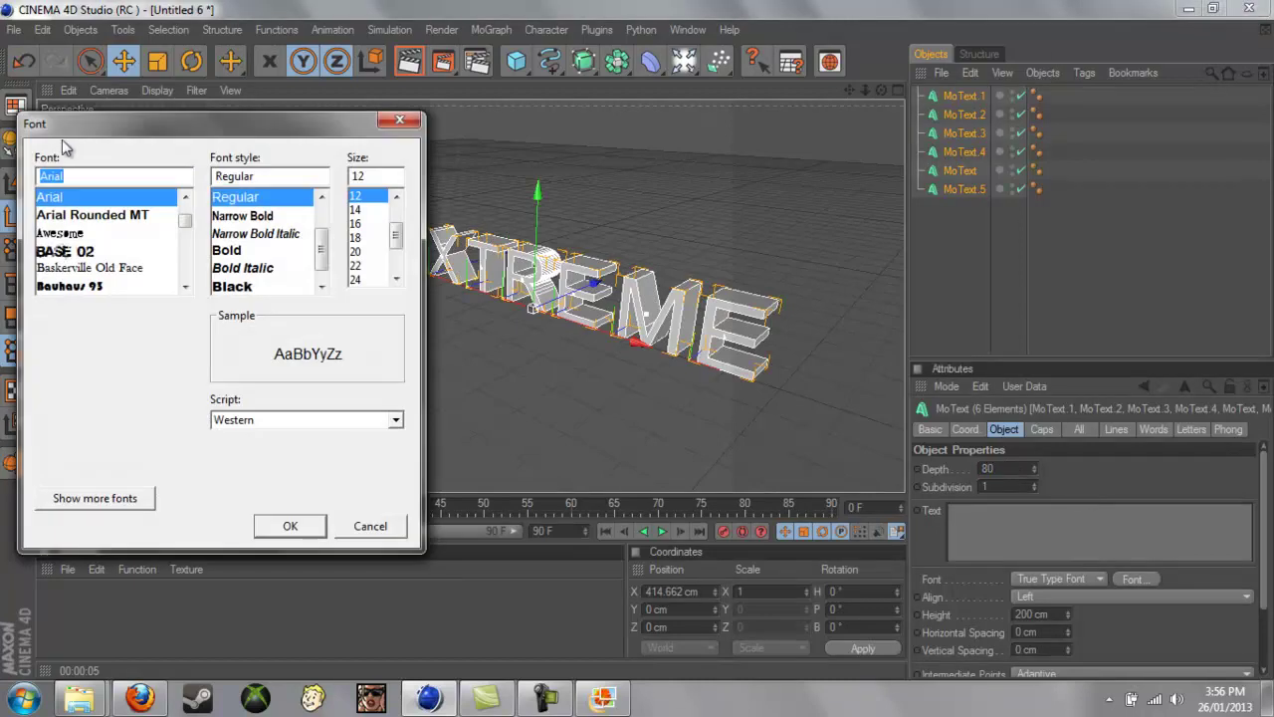
text(re)
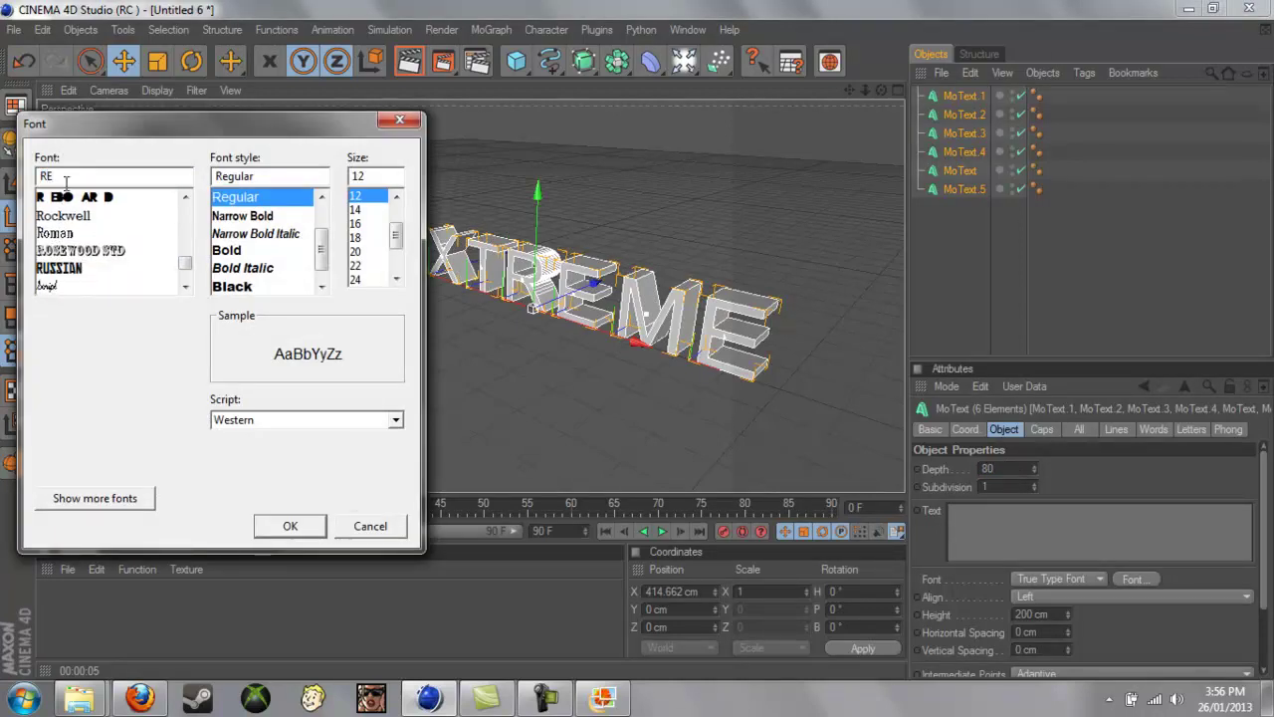
click(277, 524)
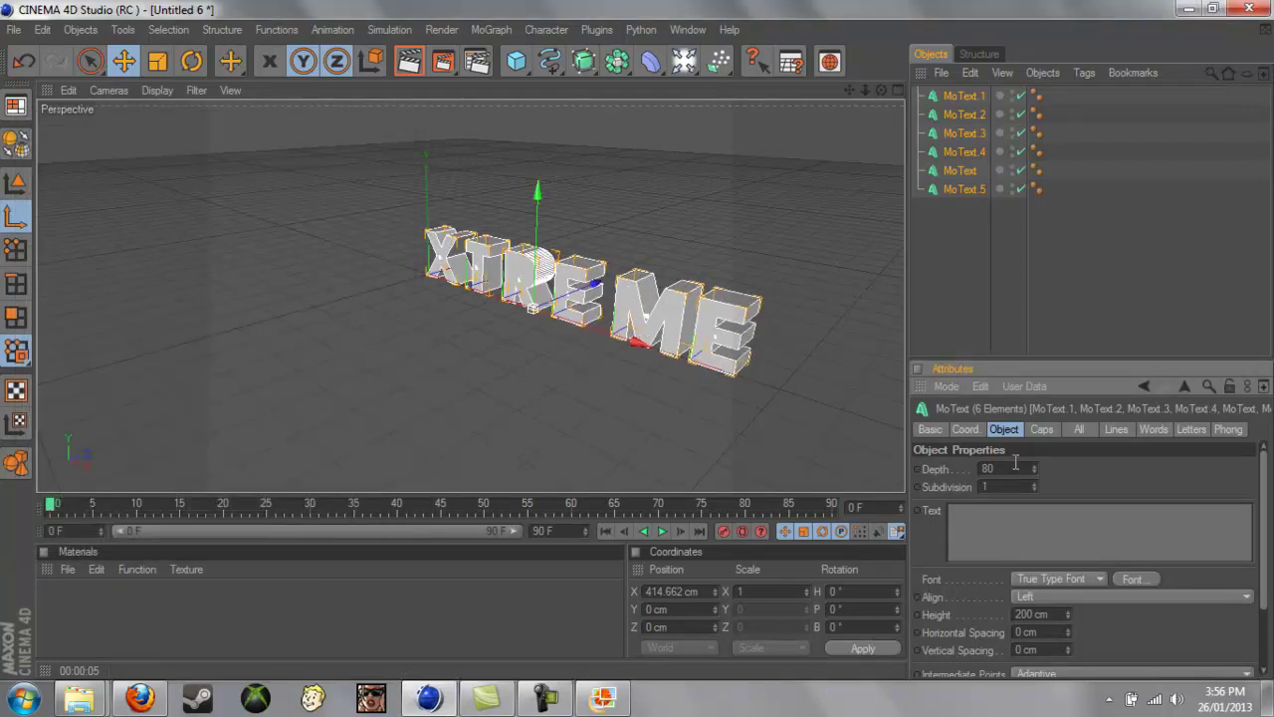
- Give the letters Fillet Caps on both start and end
click(1042, 429)
click(1013, 469)
click(1003, 538)
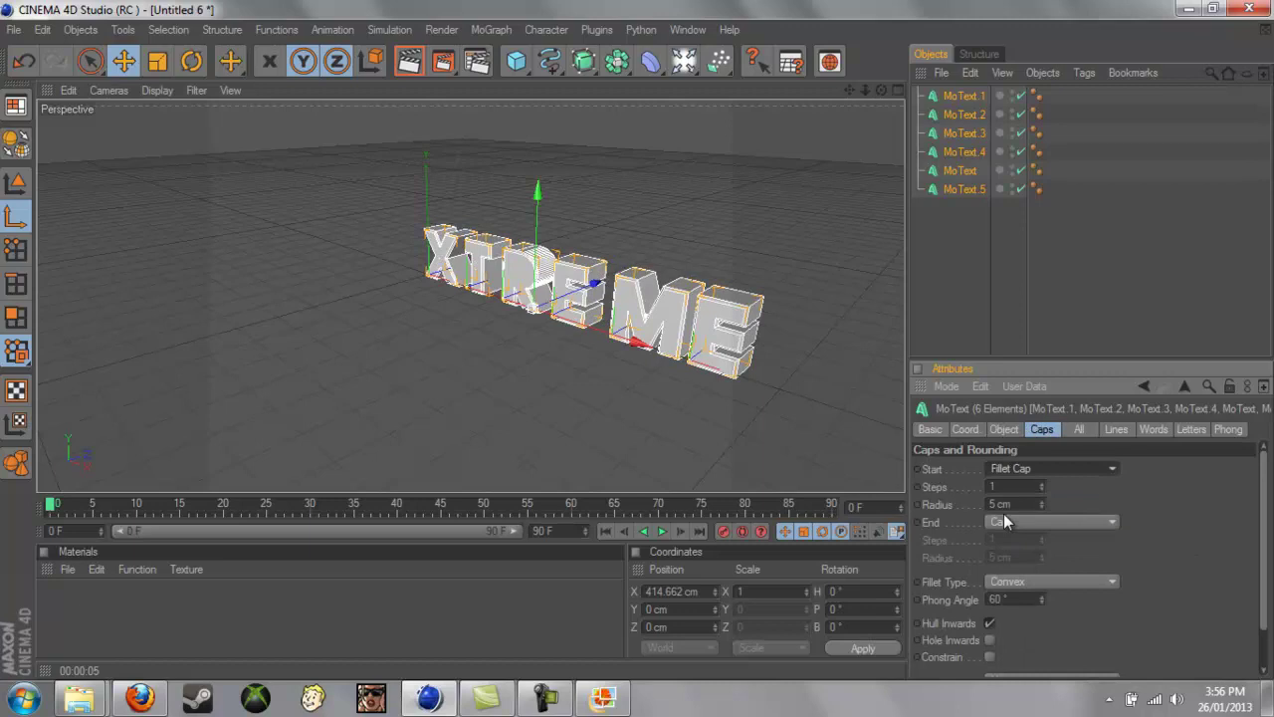
click(1005, 518)
click(1010, 591)
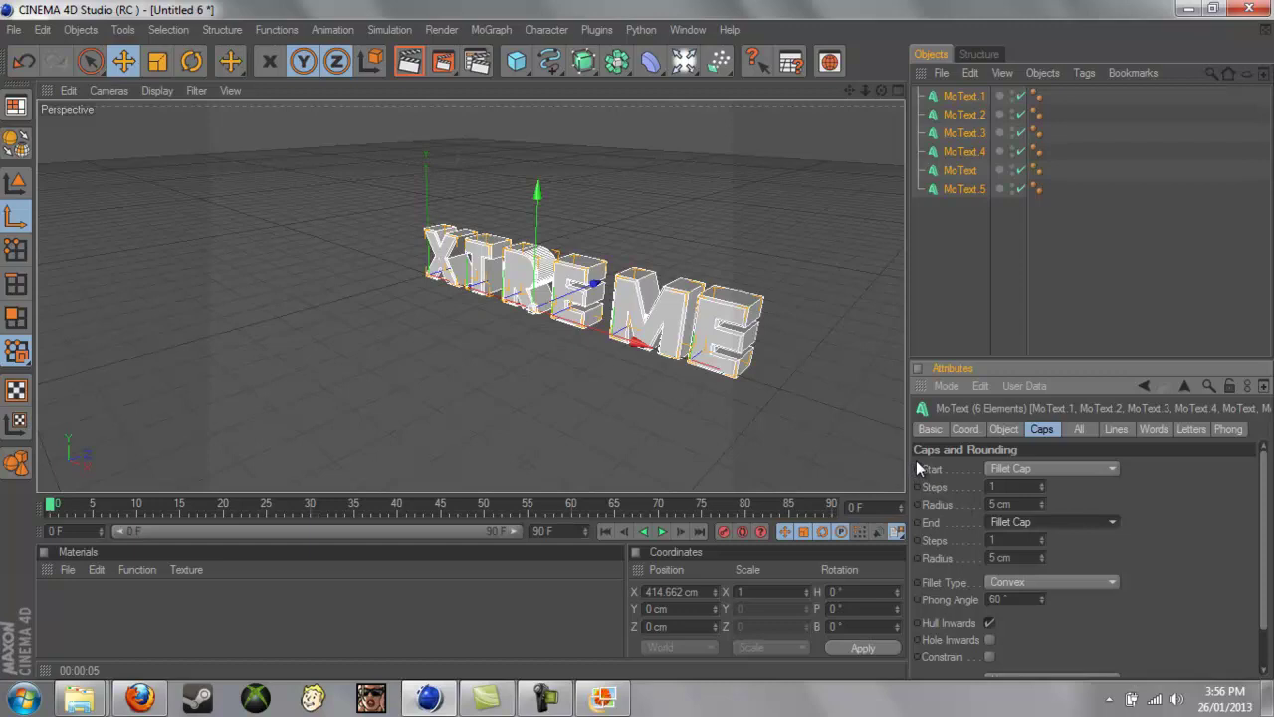
- Add a 2000 × 2000 cm Floor, shift it to X 221.63 cm, and render a preview
click(970, 97)
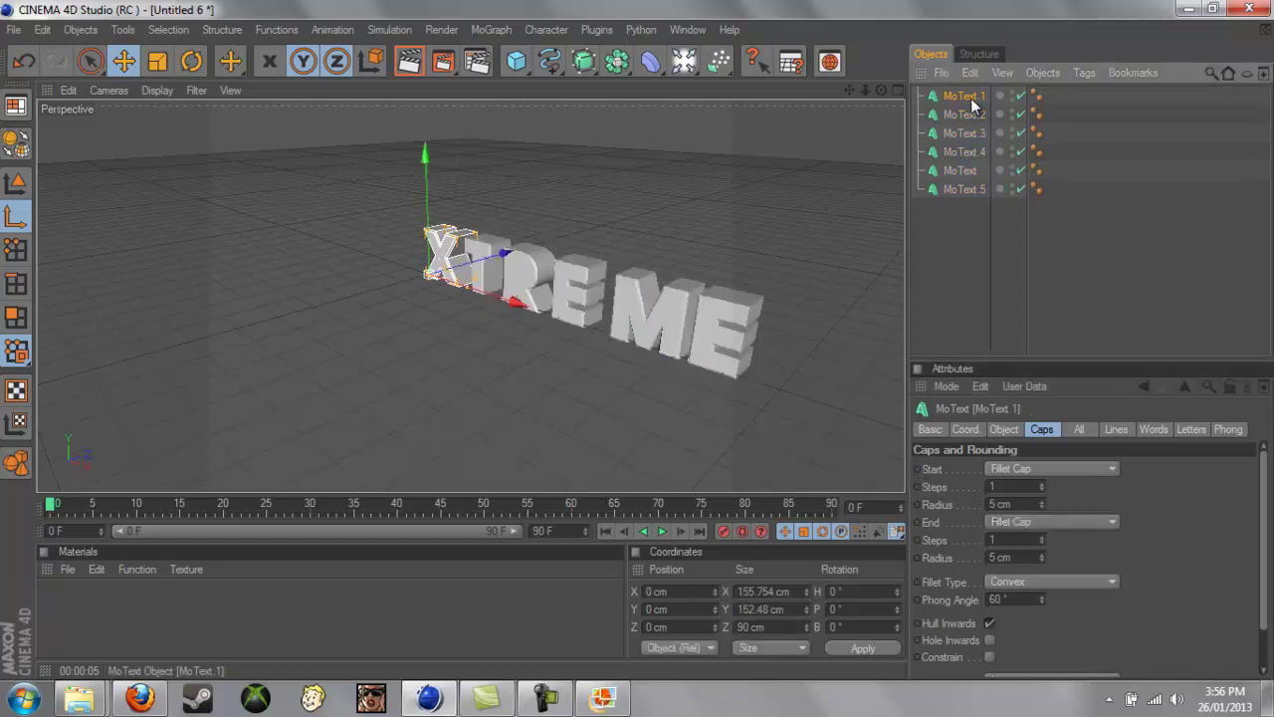
click(683, 62)
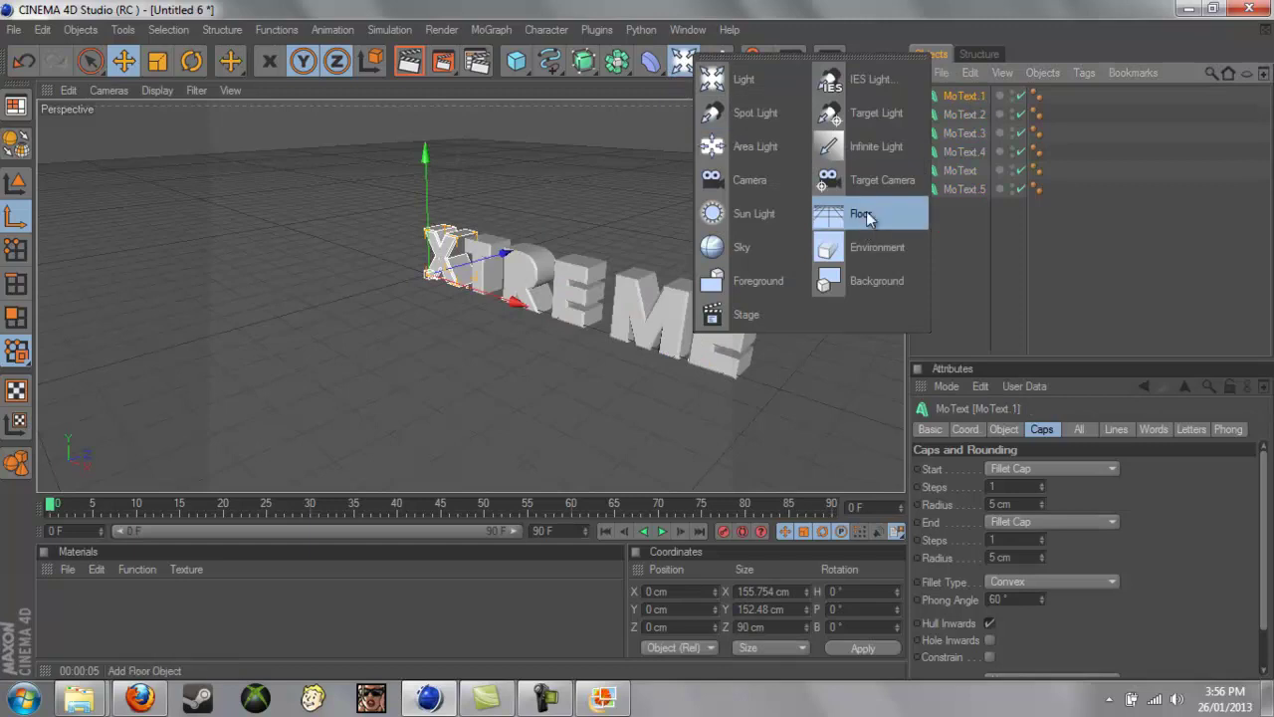
click(864, 213)
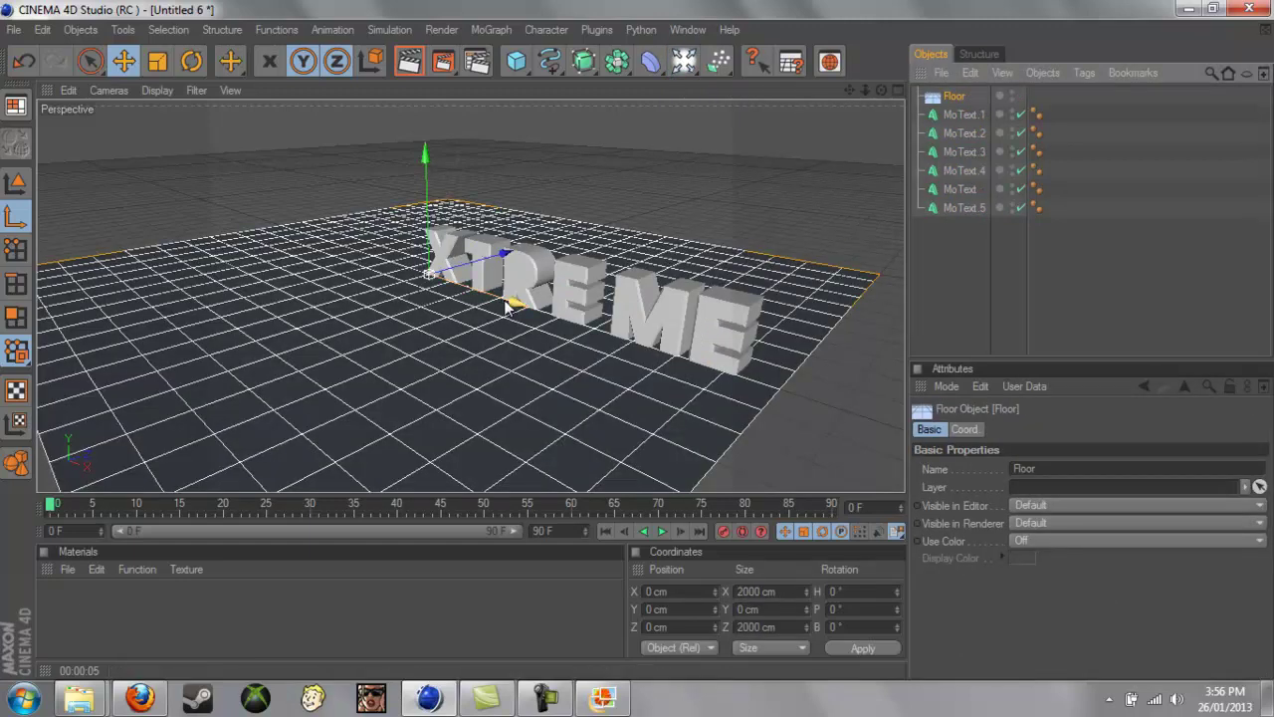
drag(511, 298, 640, 349)
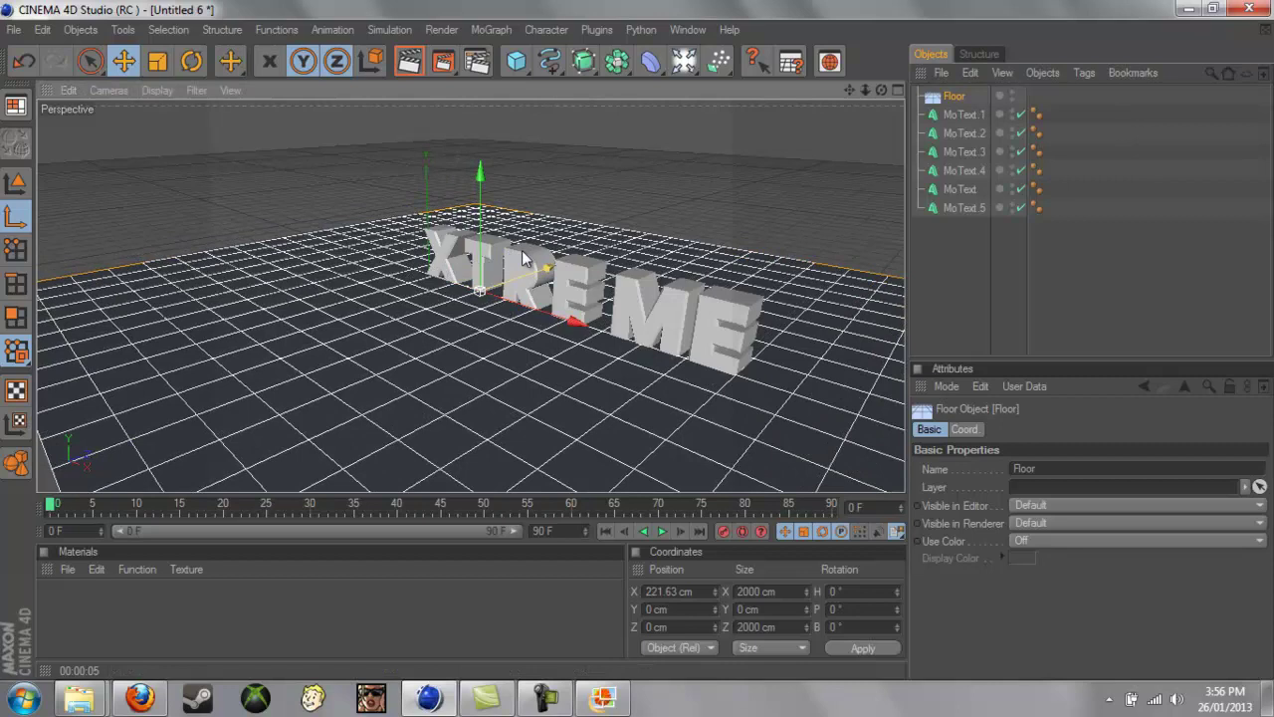
click(408, 62)
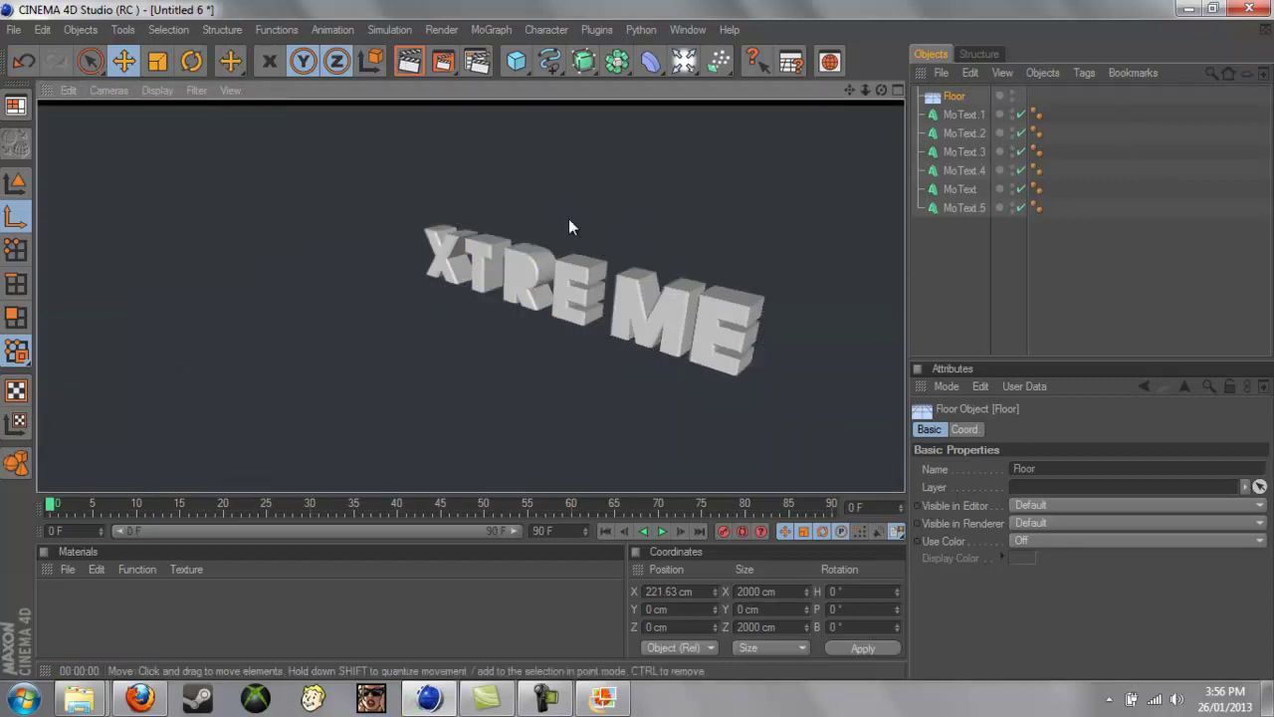
scroll(523, 215, up, 5)
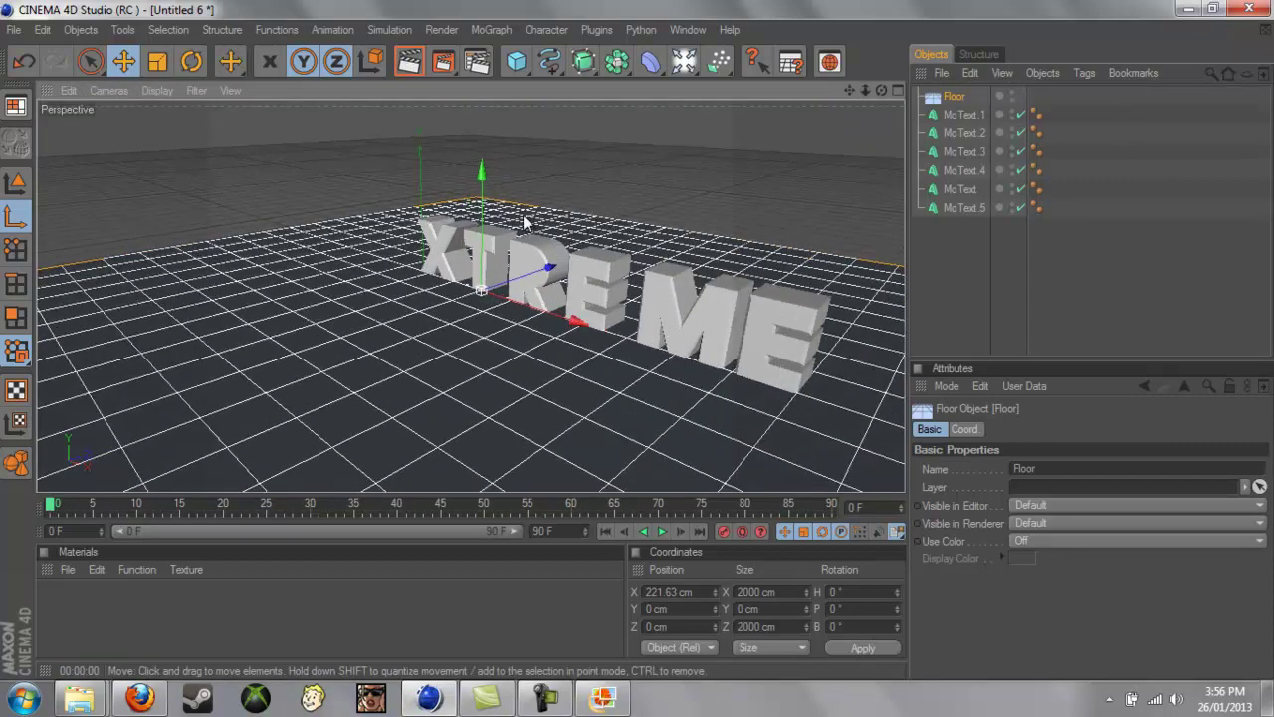
- Add an Omni Light and position it above and in front of the XTREME text
click(756, 62)
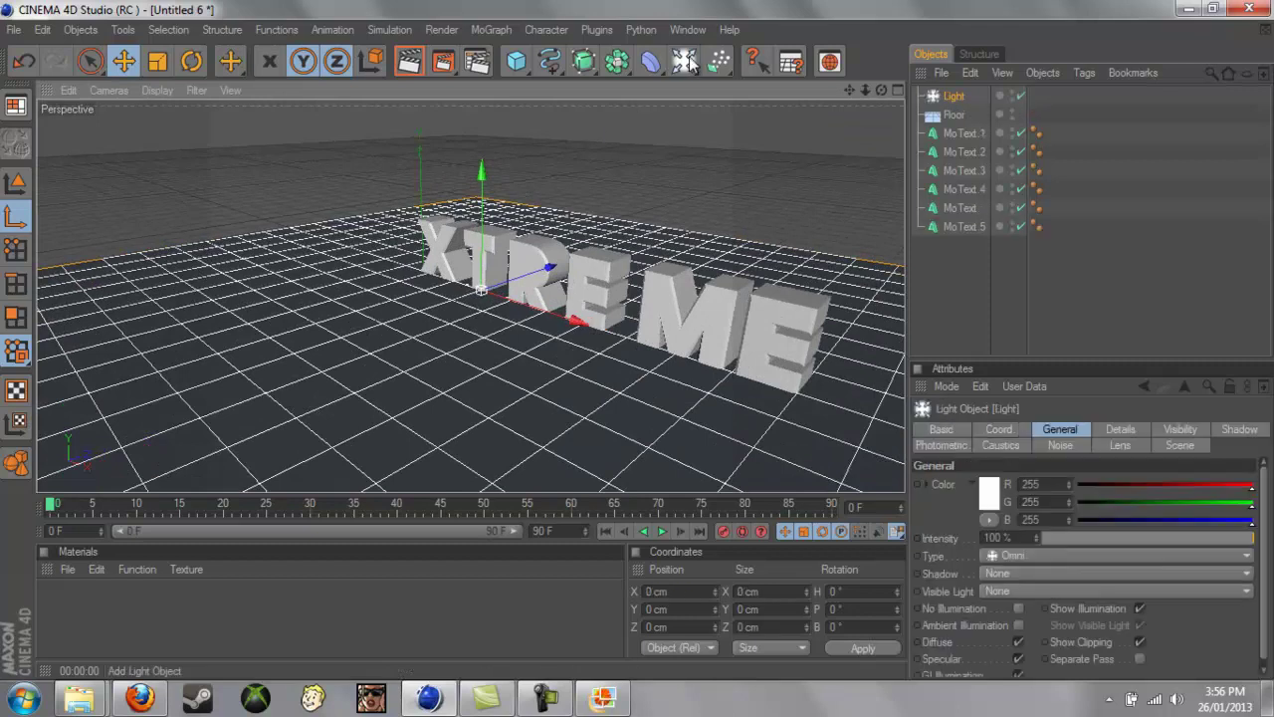
drag(637, 349, 837, 369)
drag(812, 178, 638, 341)
drag(739, 231, 637, 339)
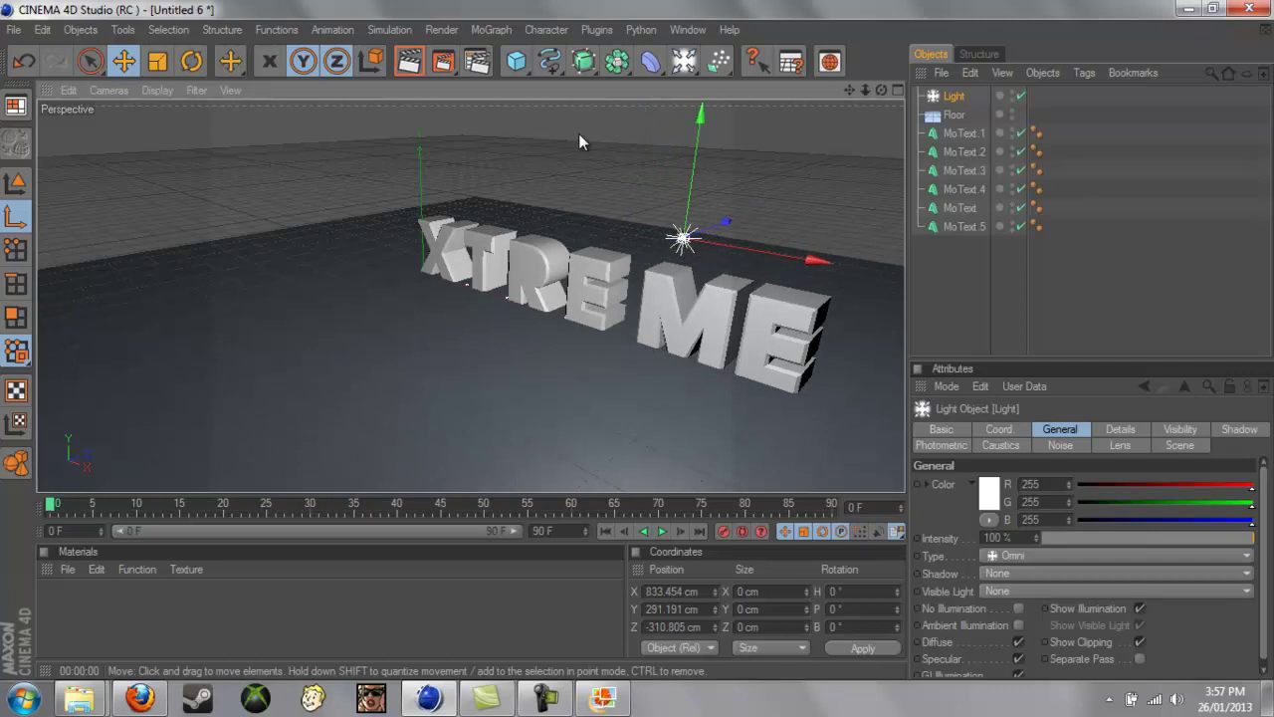
- Switch the light to Shadow Maps (Soft) and render to check the shadows
click(1010, 575)
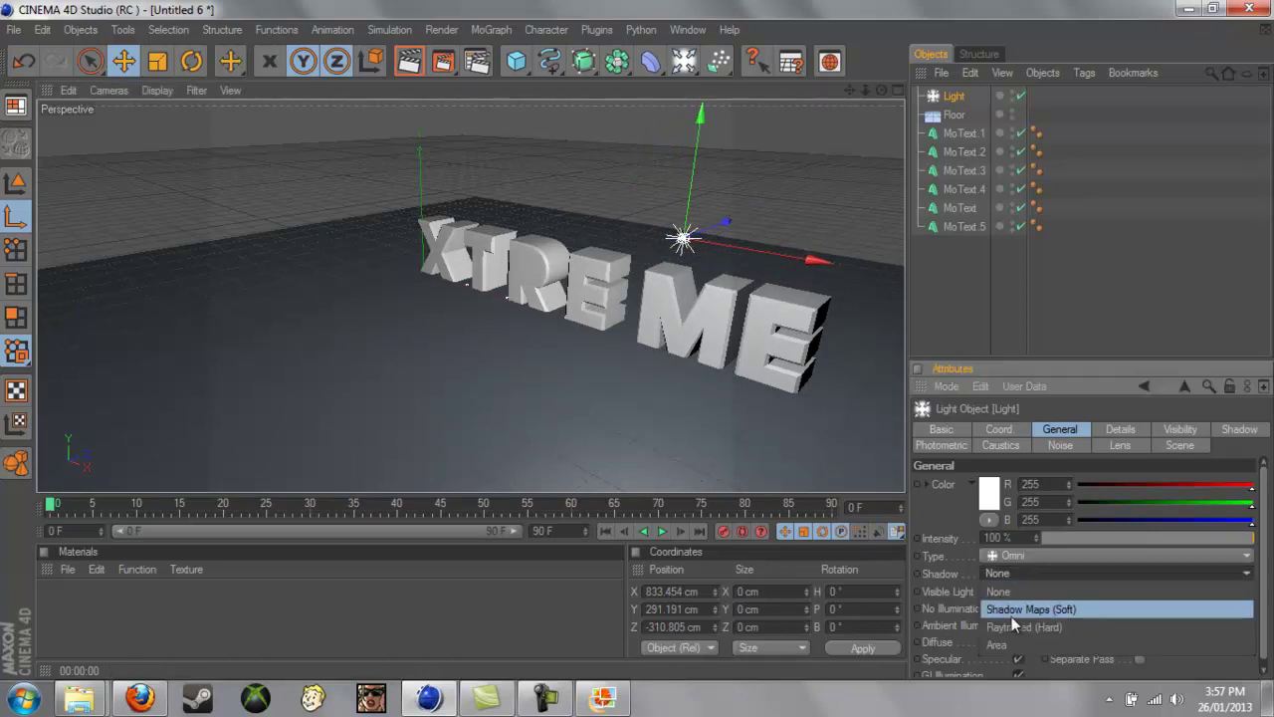
click(1015, 609)
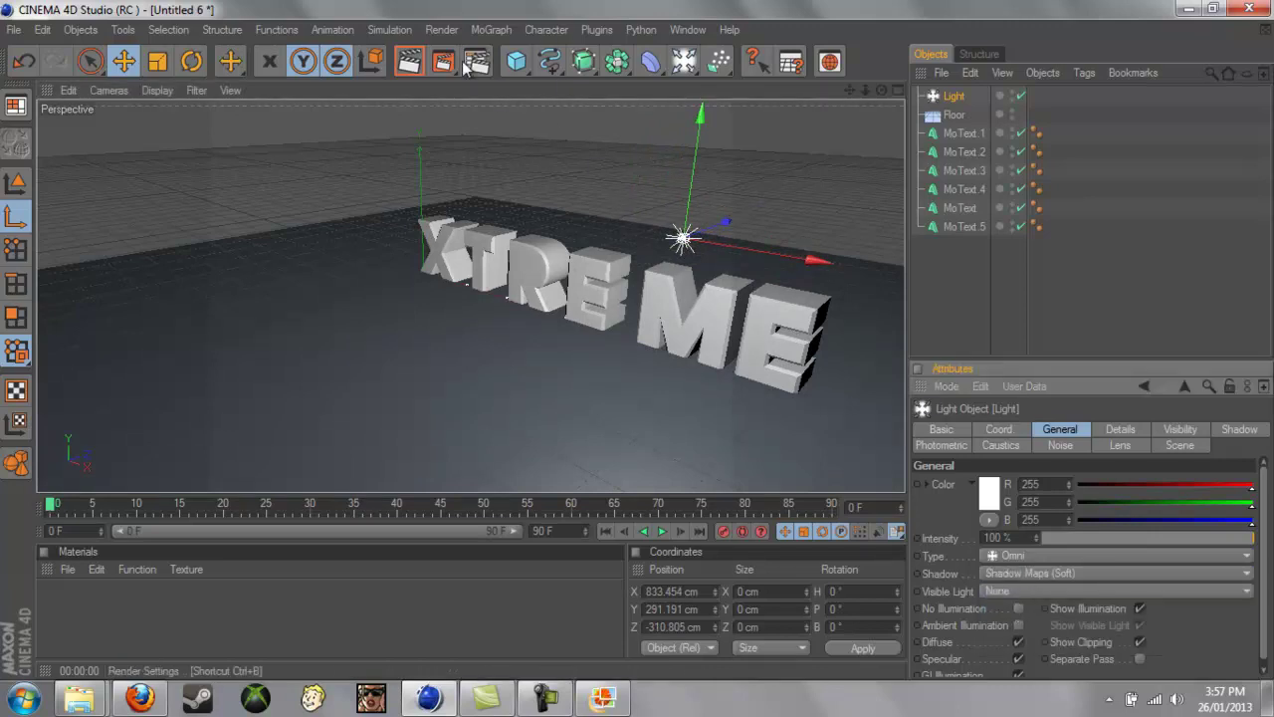
click(409, 64)
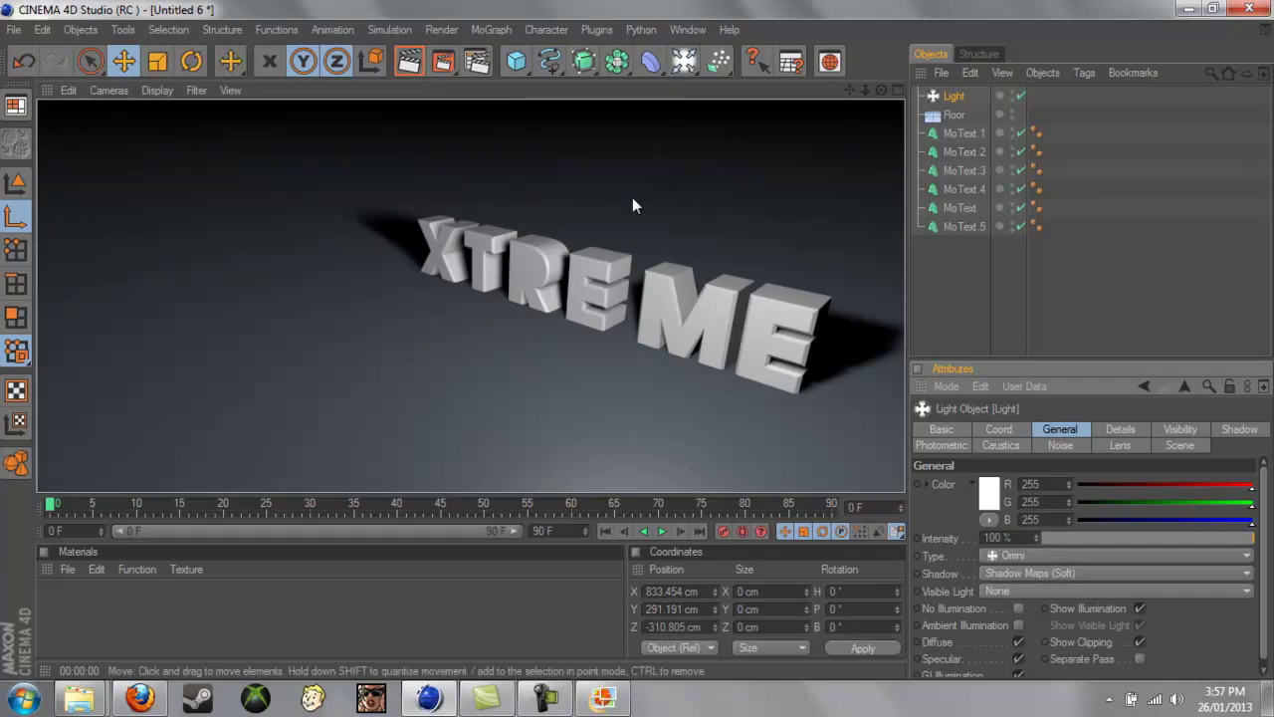
drag(881, 91, 822, 113)
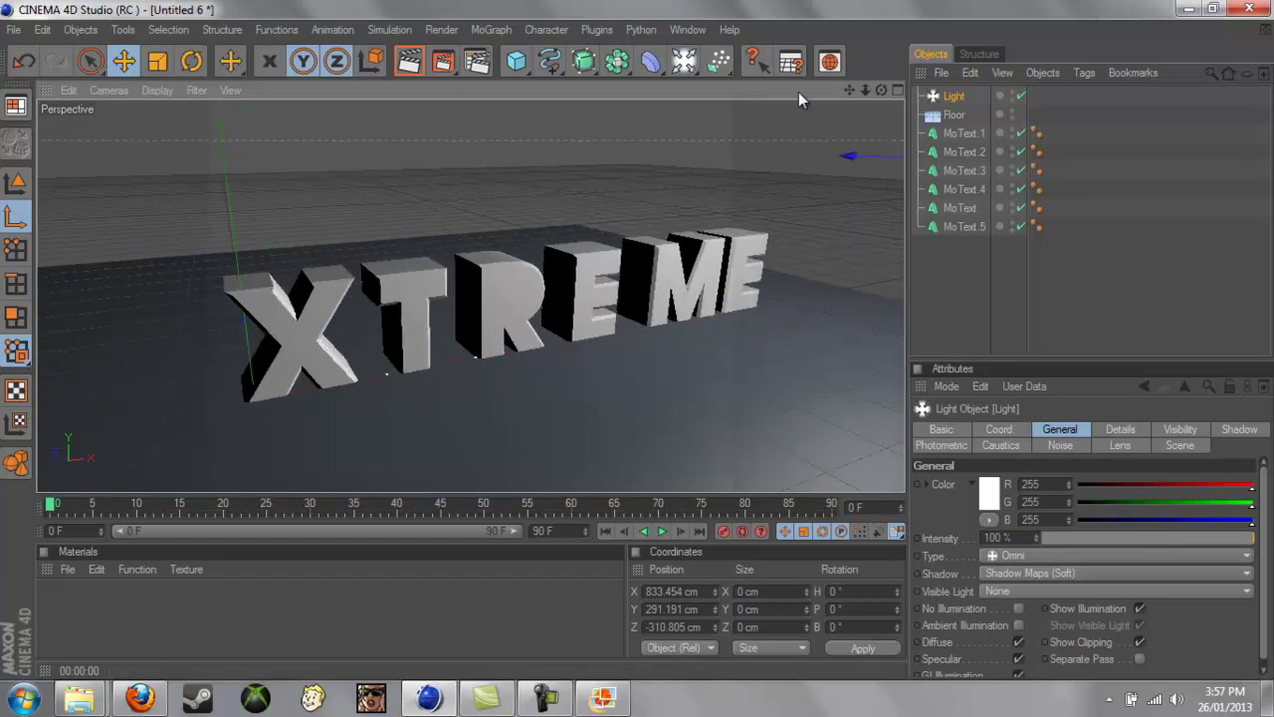
click(408, 62)
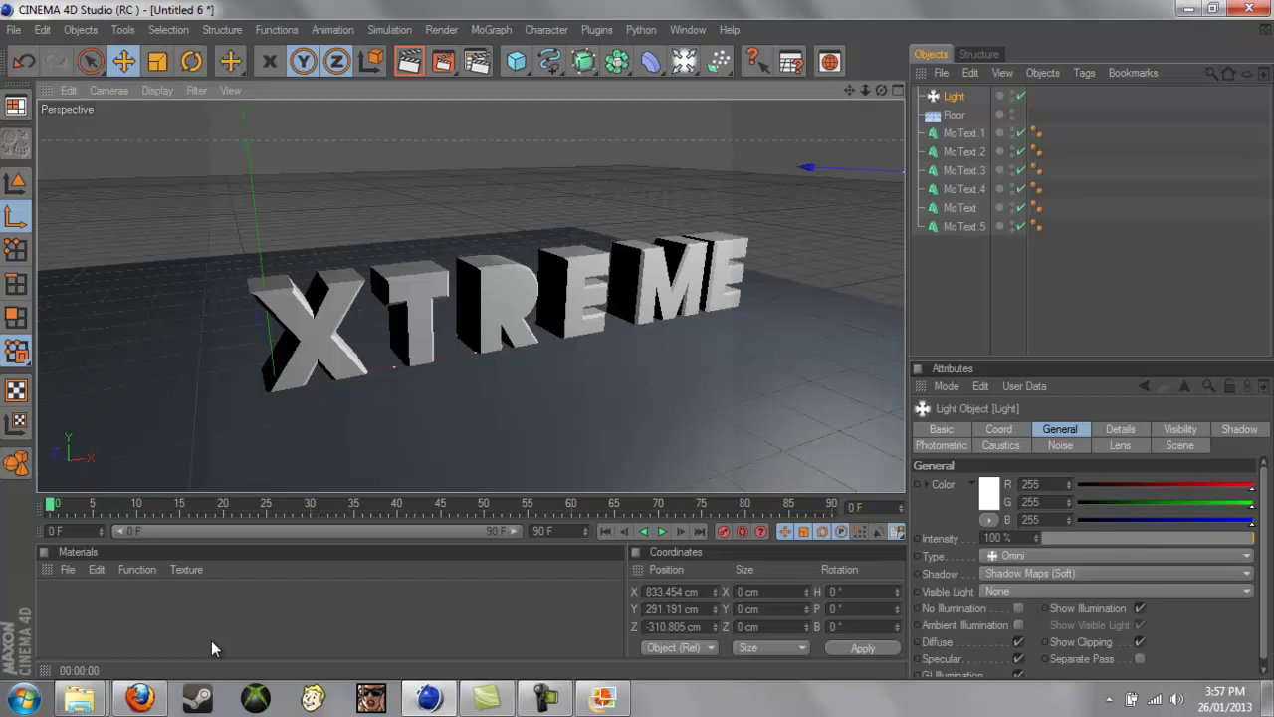
- Create a new material, Mat, with a white base colour
double_click(210, 625)
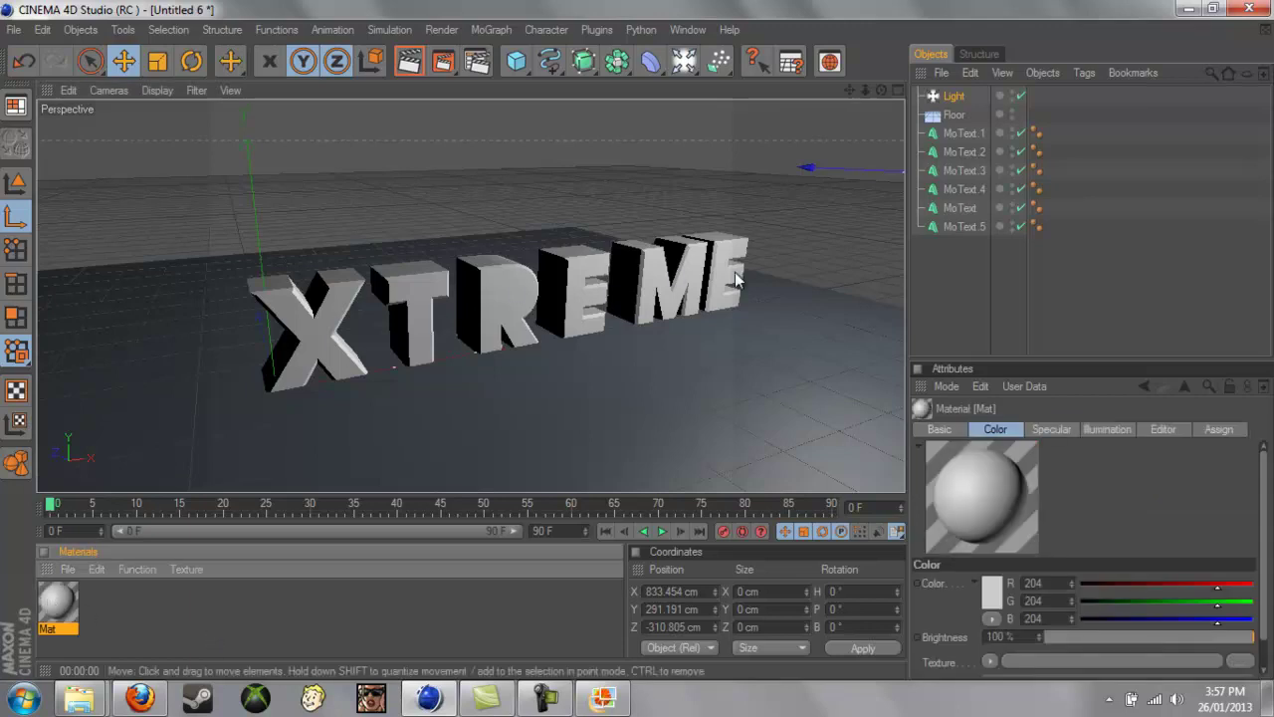
double_click(57, 605)
click(317, 389)
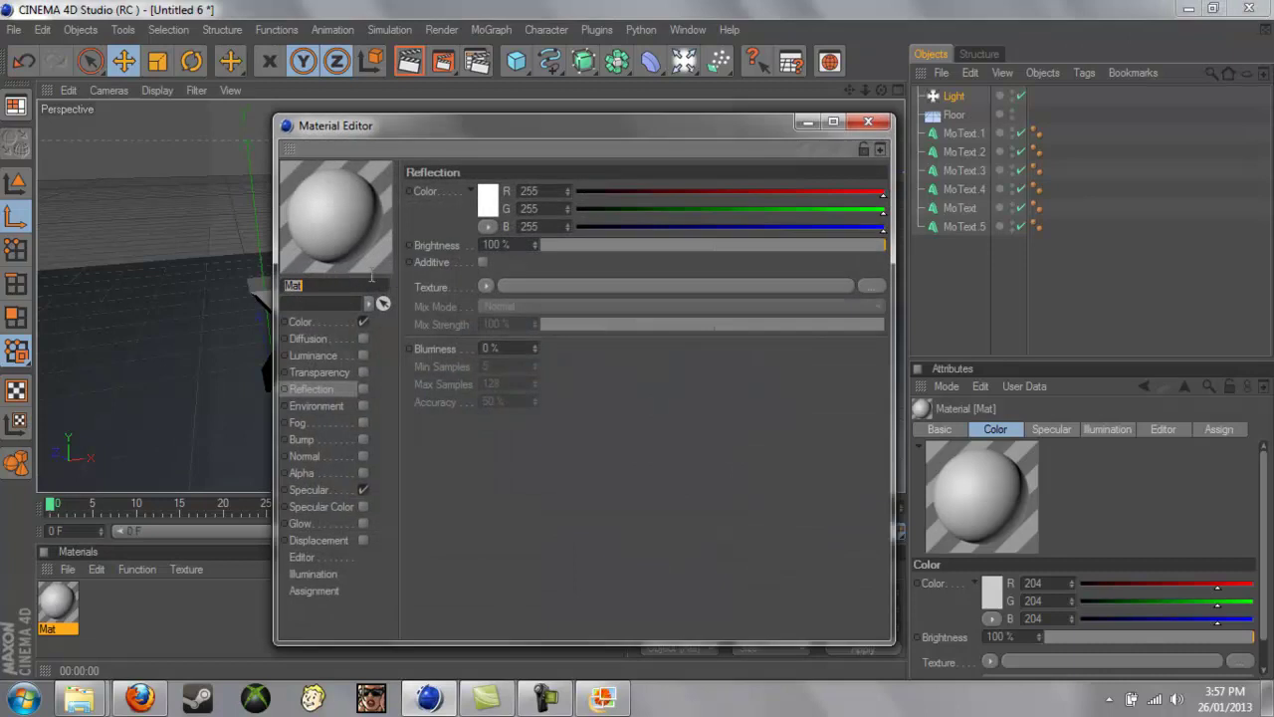
click(311, 323)
click(487, 204)
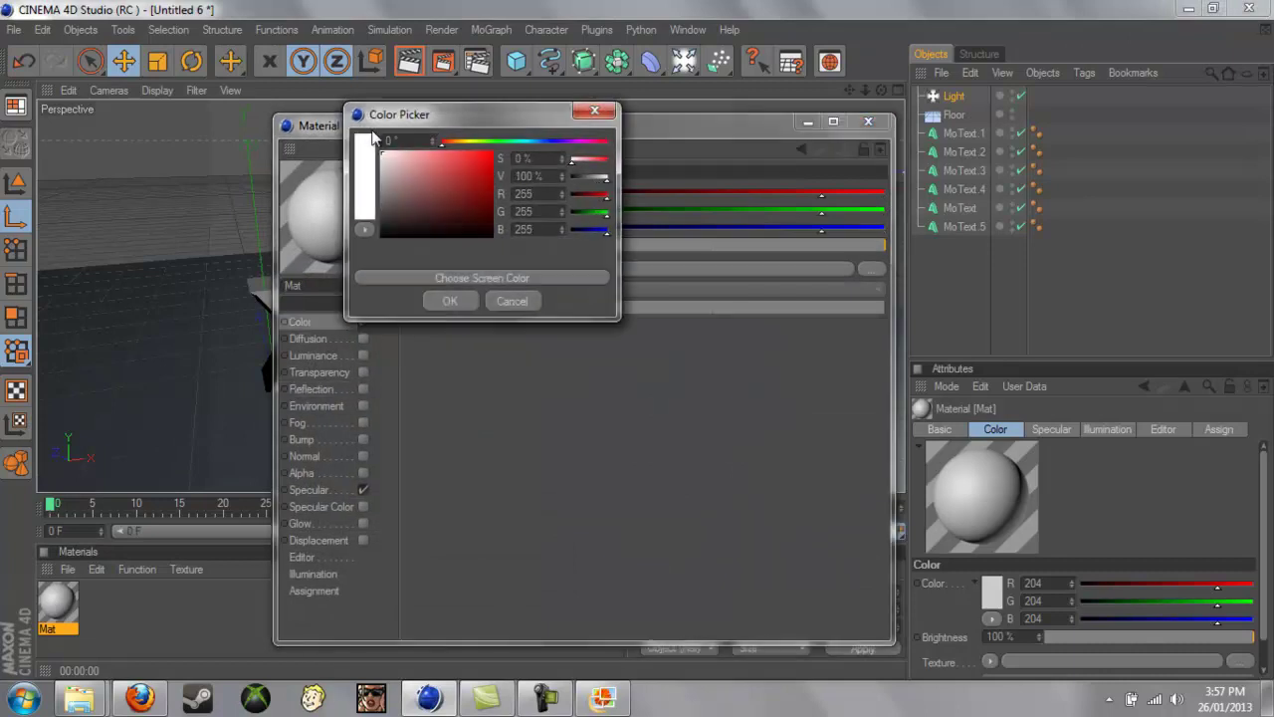
click(450, 301)
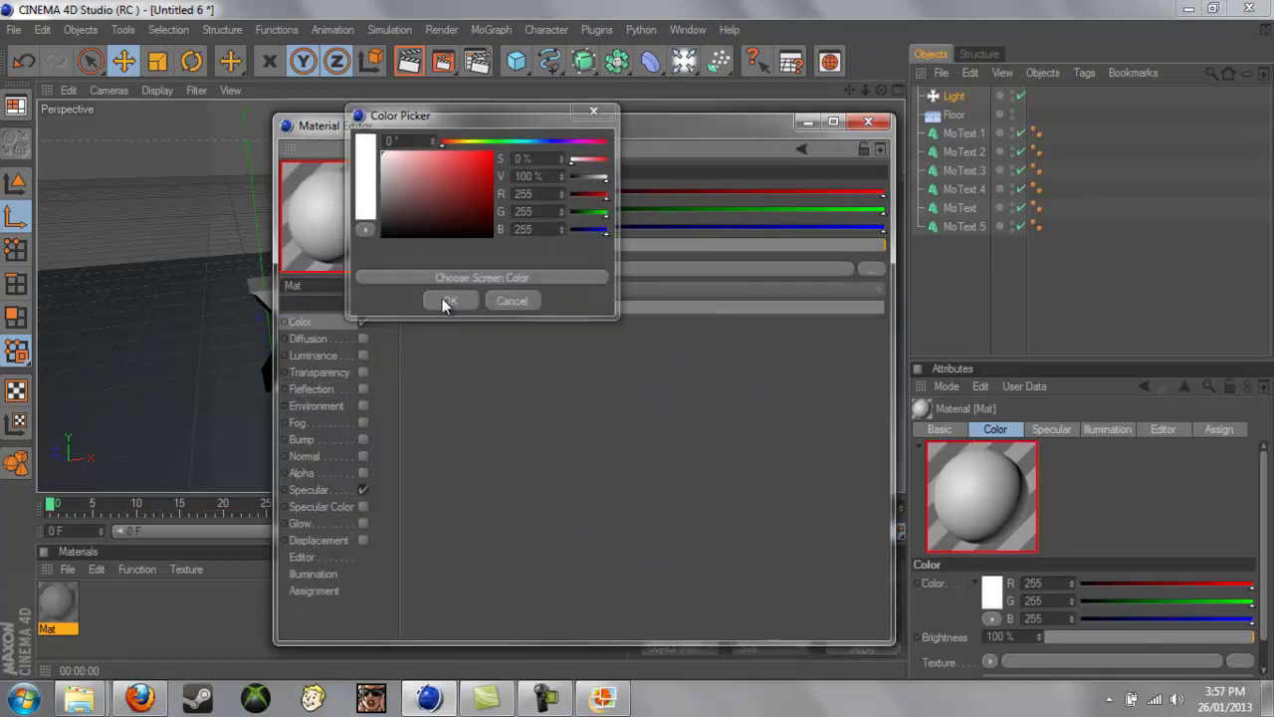
- Enable the material's reflection with a white colour at 20% brightness
click(337, 389)
click(485, 198)
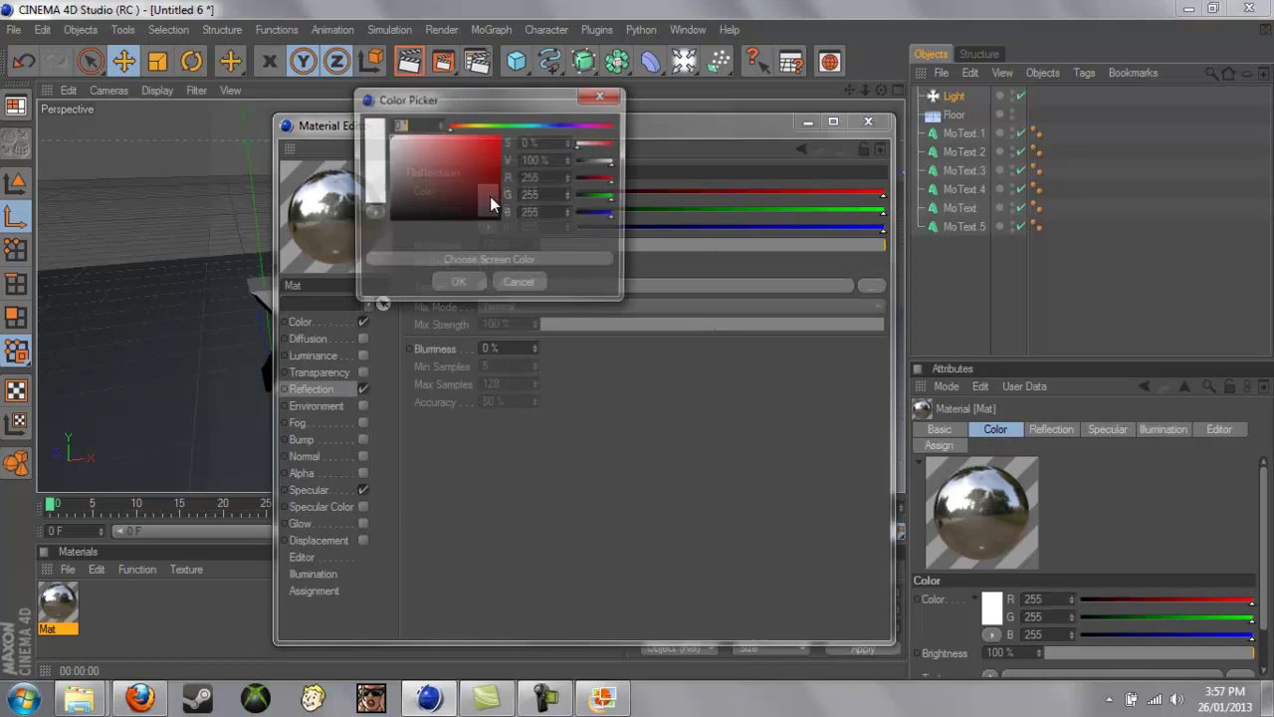
click(458, 286)
double_click(502, 246)
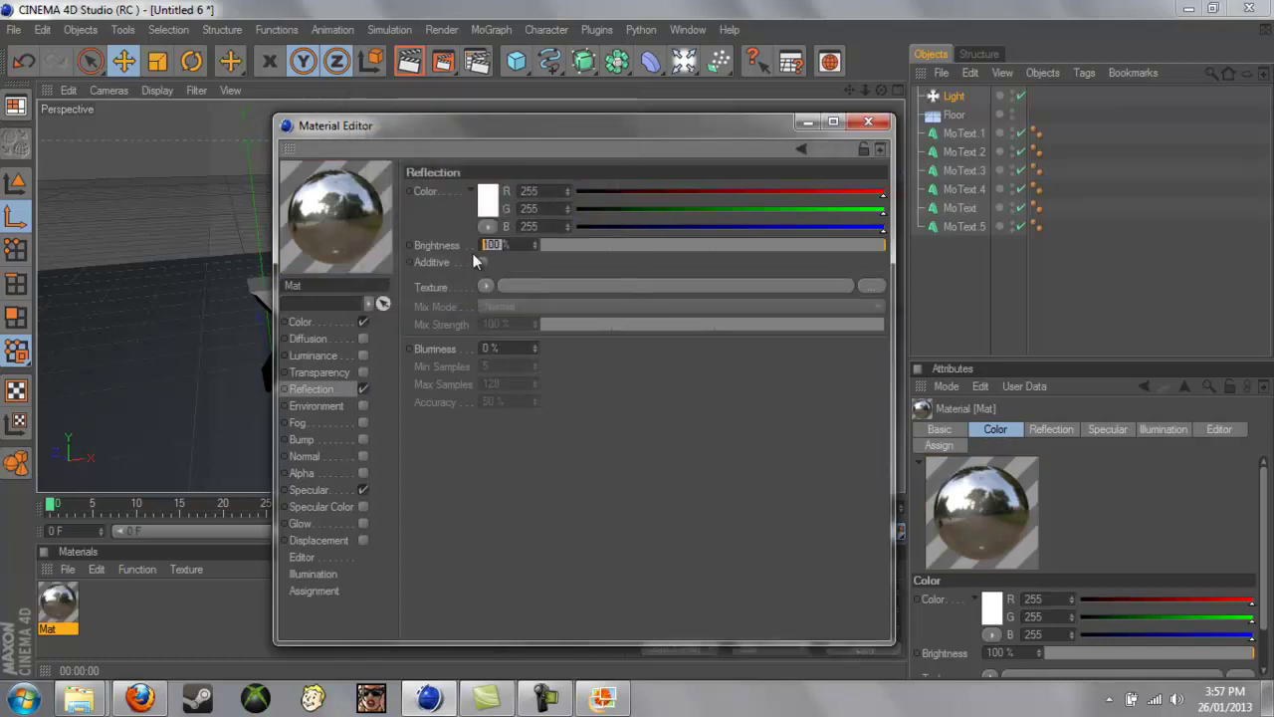
key(BackSpace)
text(20)
key(Return)
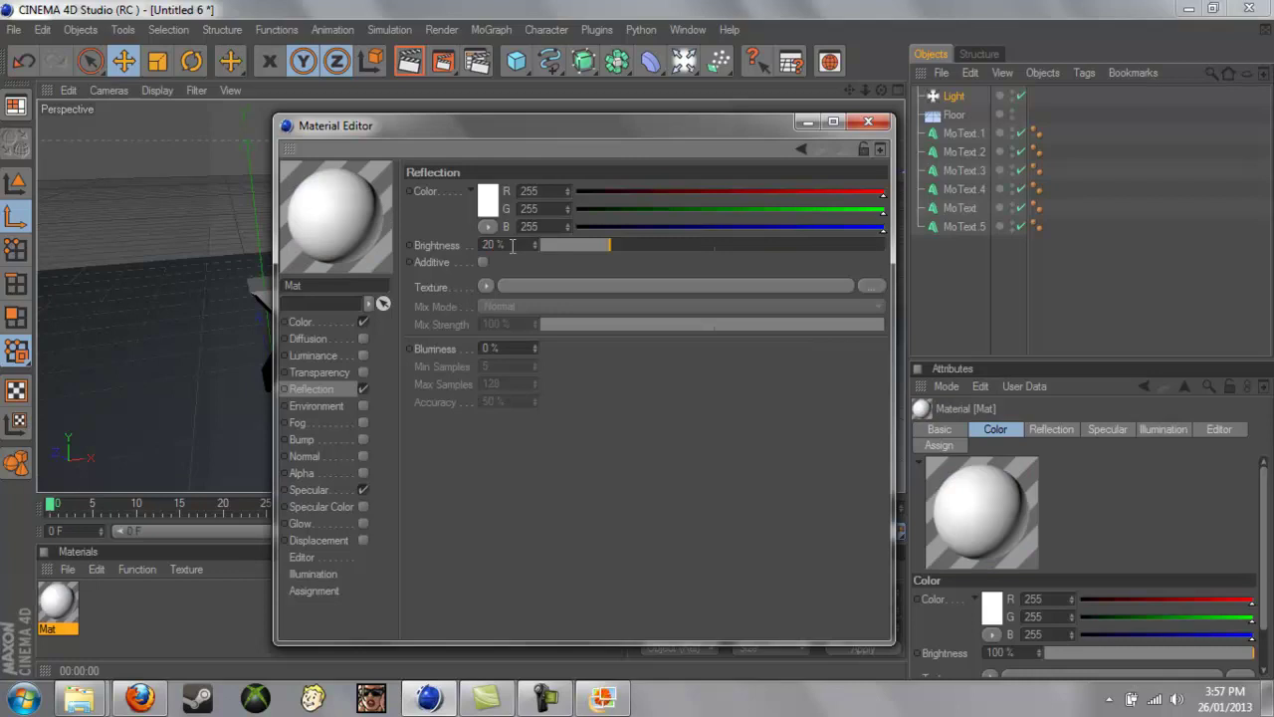
- Add a Fresnel texture to the reflection with 20% mix strength and 20% blurriness
click(485, 286)
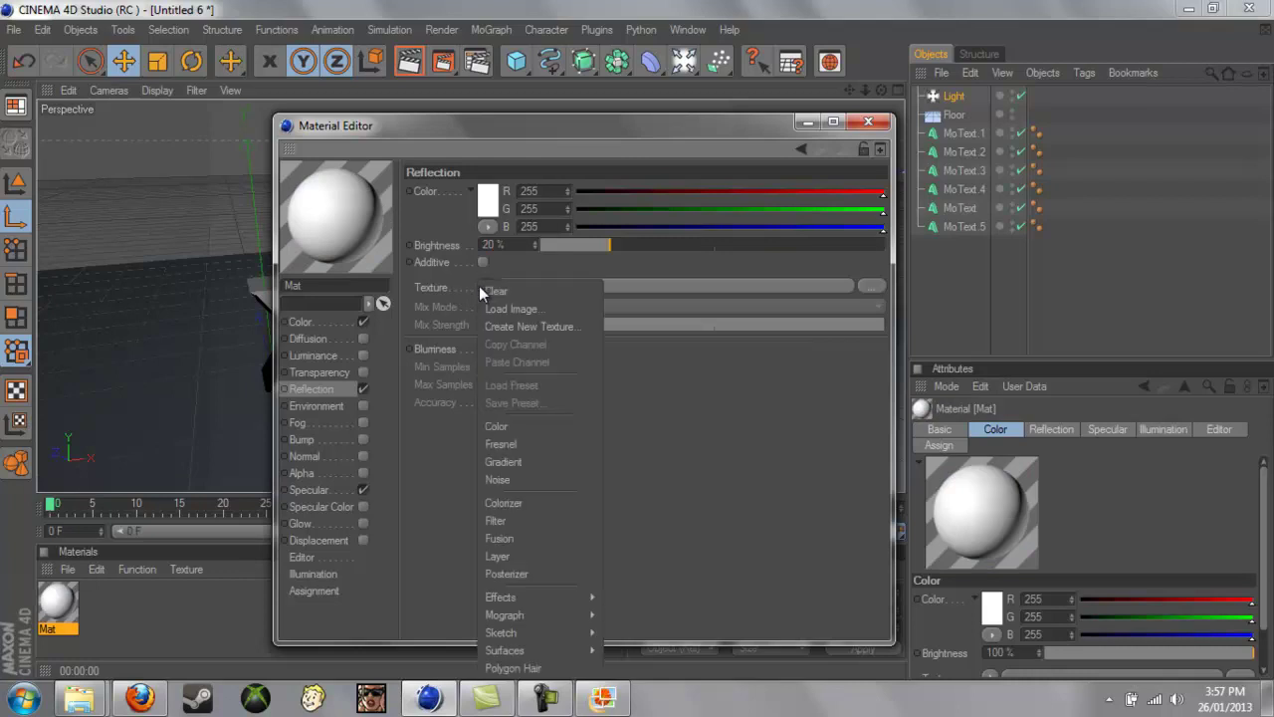
click(514, 459)
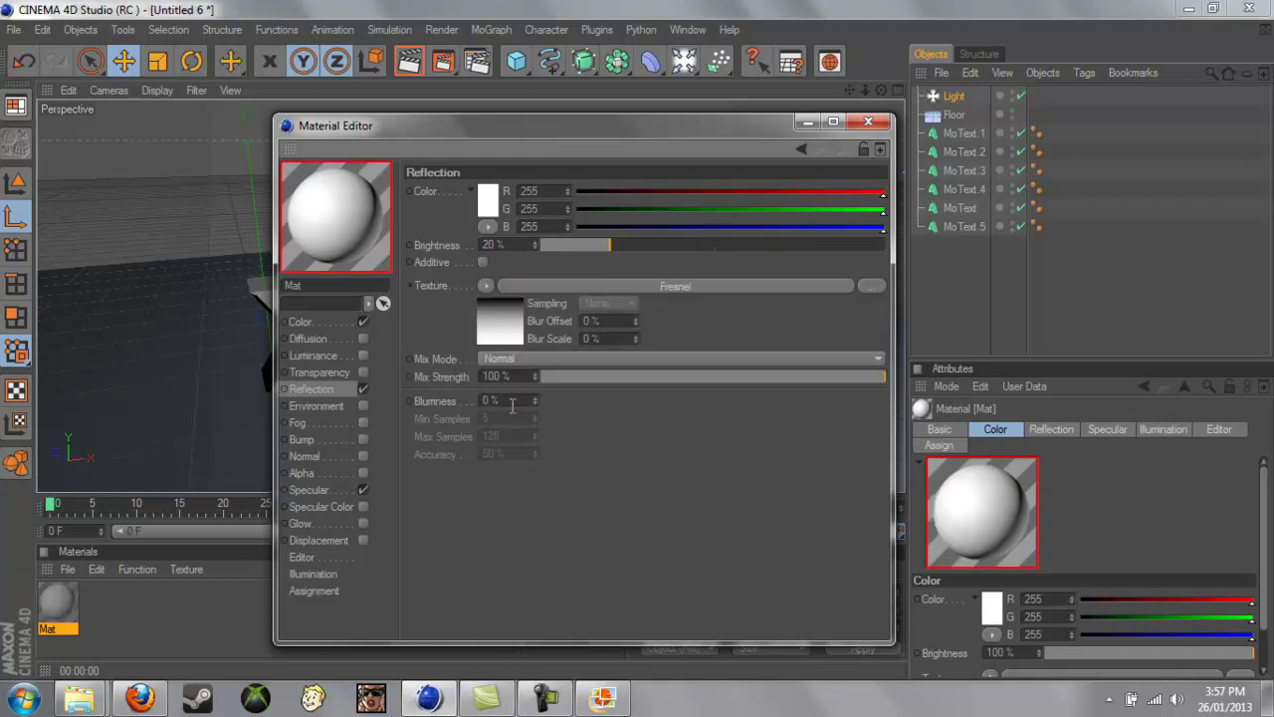
double_click(495, 375)
text(20)
key(Return)
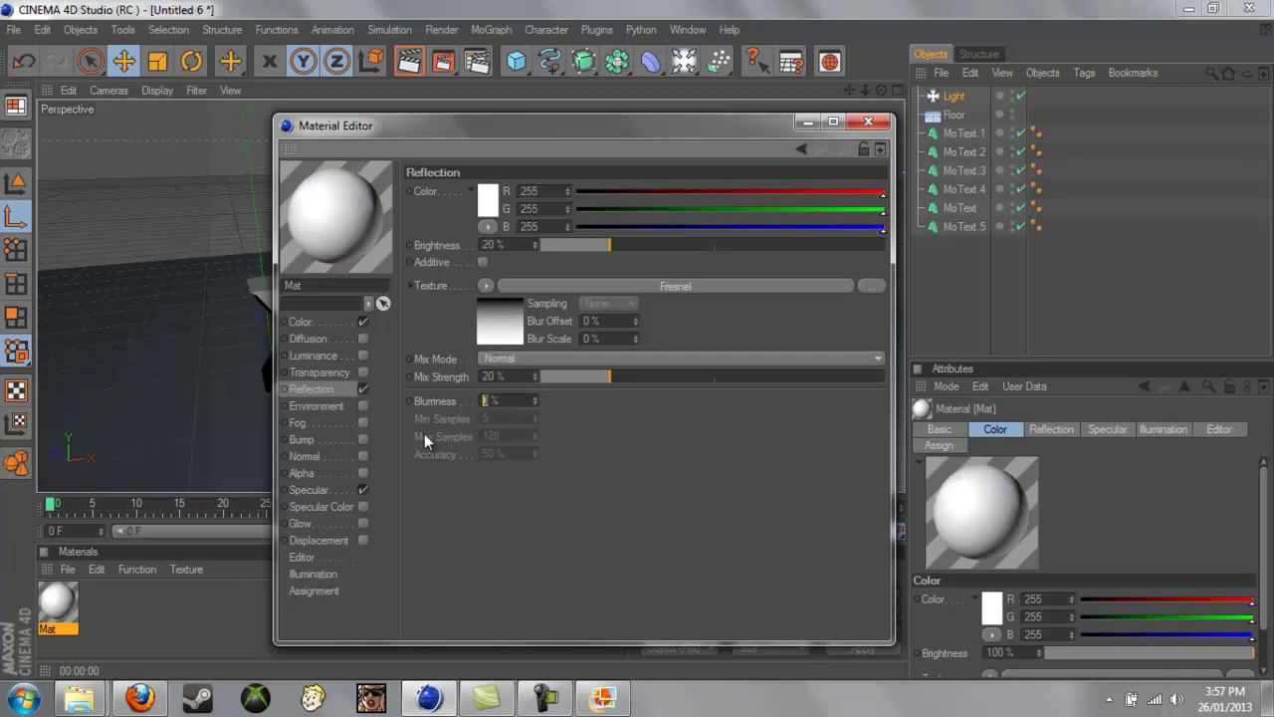
text(20)
key(Return)
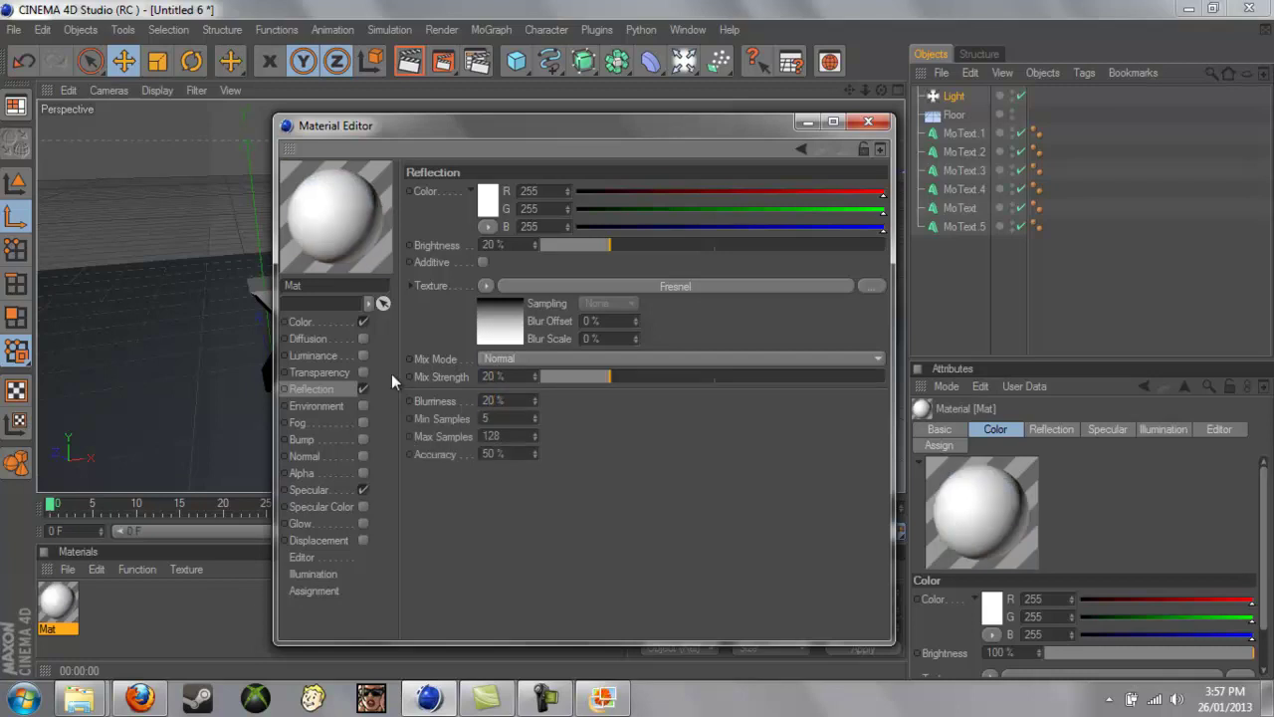
click(868, 121)
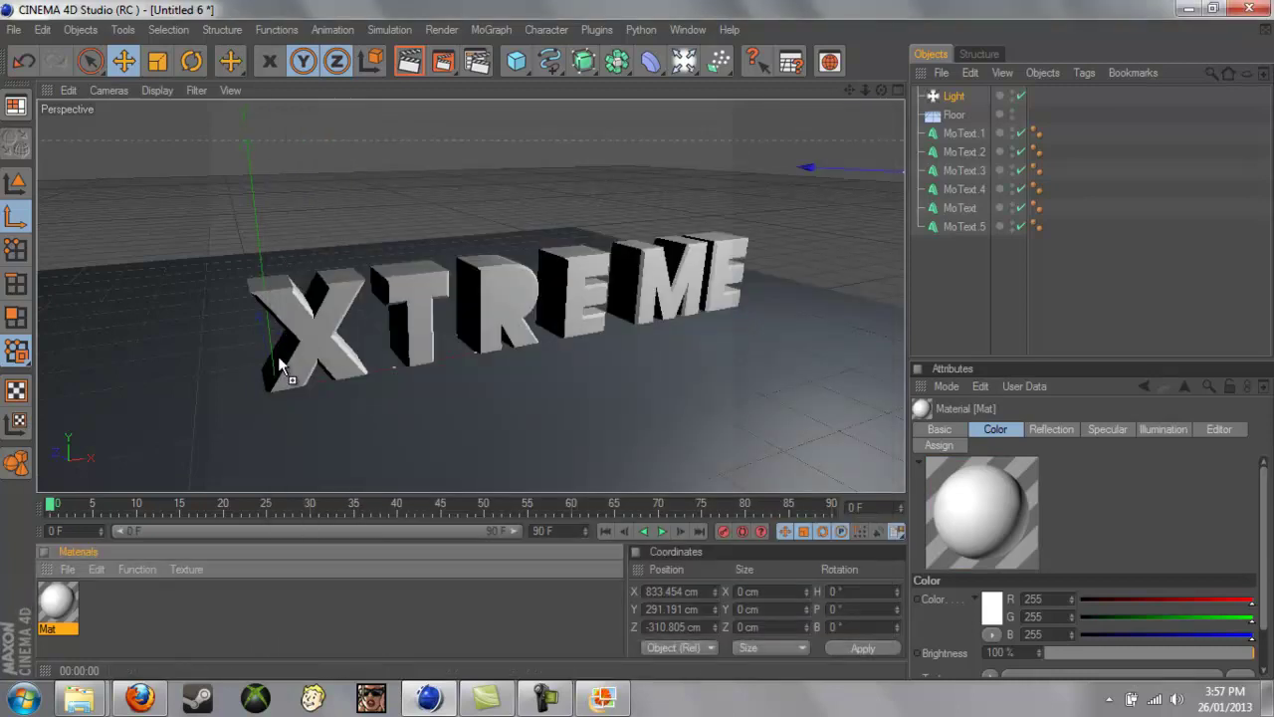
- Drop the Mat material onto each of the six letters, from X to the final E
drag(277, 356, 280, 357)
drag(60, 605, 503, 291)
drag(71, 612, 612, 375)
drag(668, 291, 671, 293)
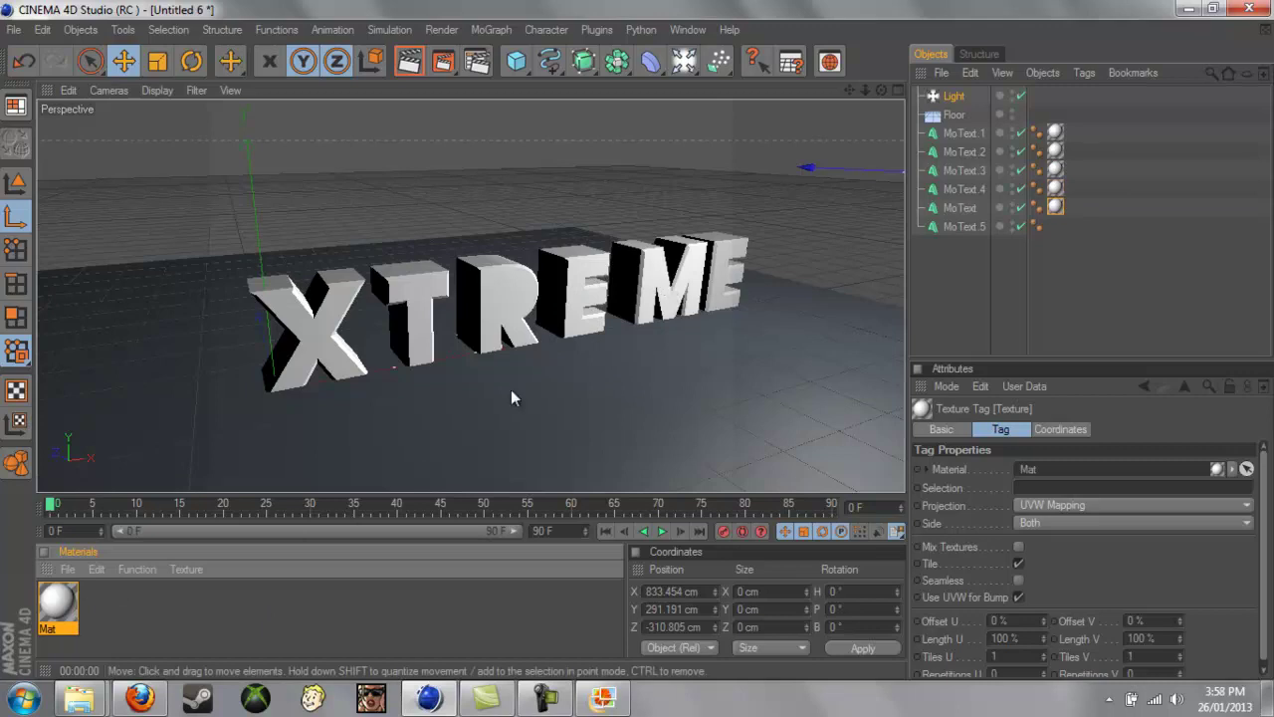
drag(784, 235, 720, 266)
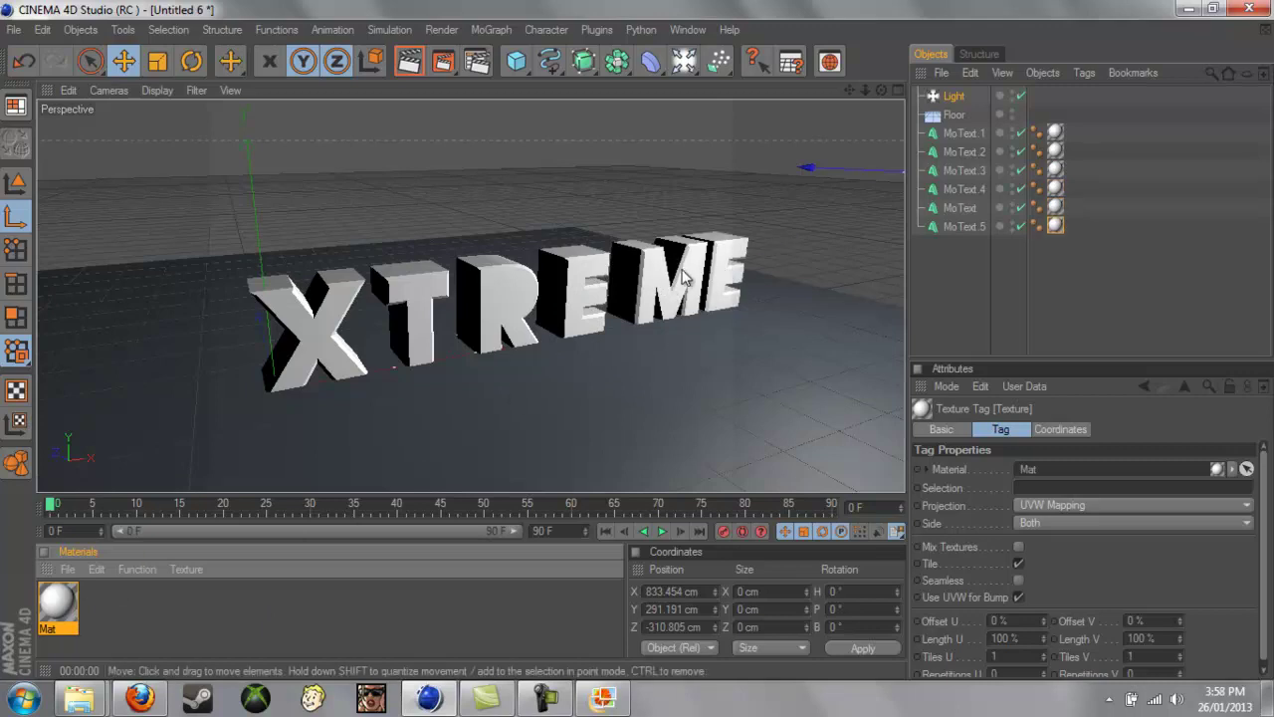
- Create a new material, Mat.1, and set its colour to white
double_click(193, 612)
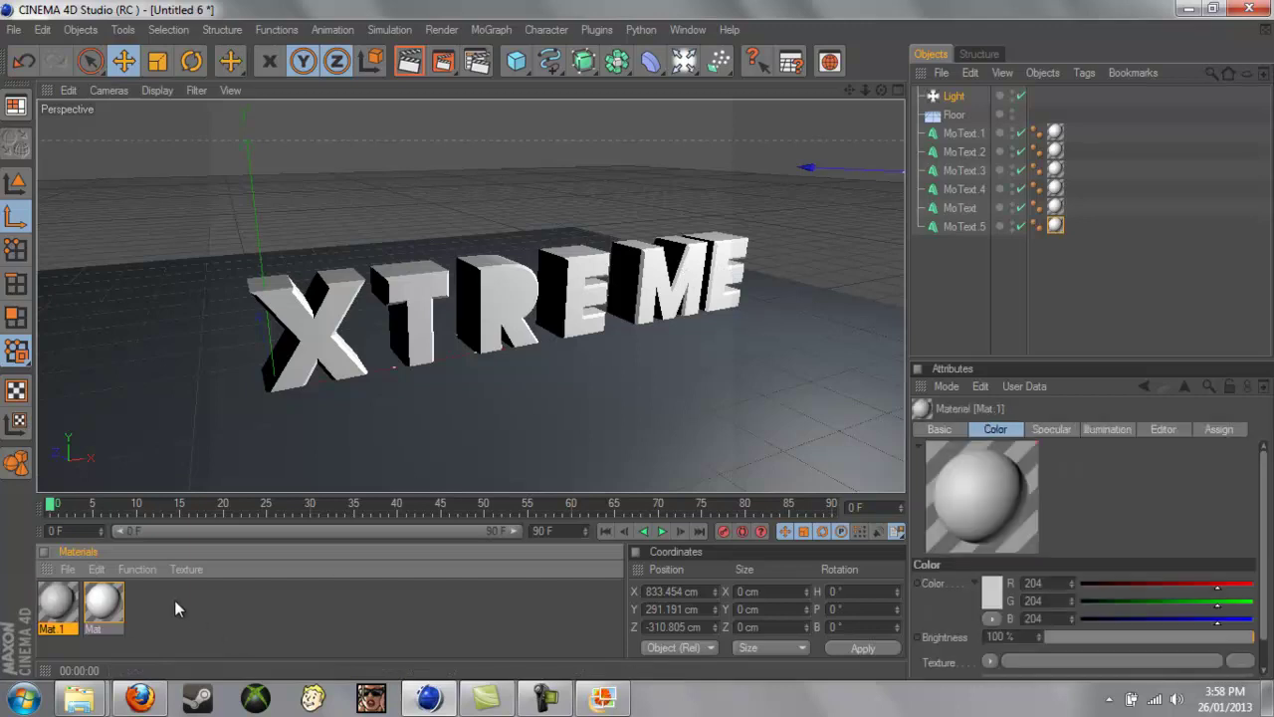
double_click(67, 612)
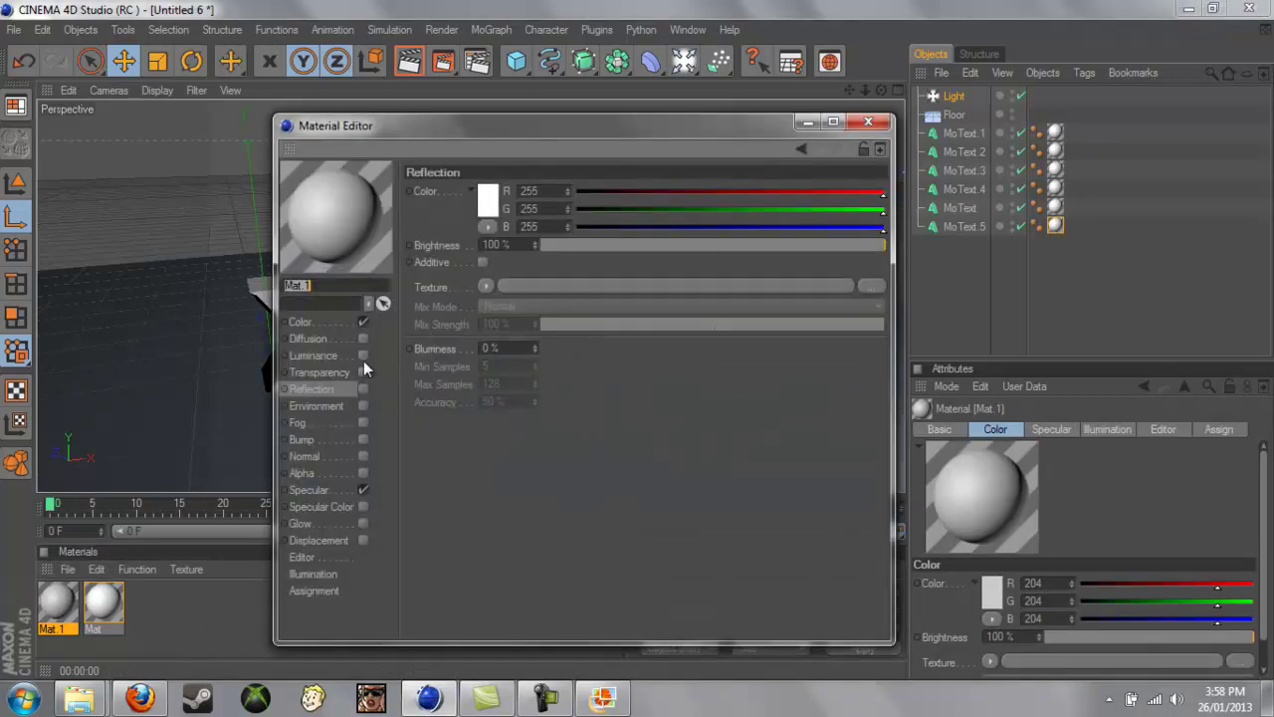
click(301, 321)
click(486, 202)
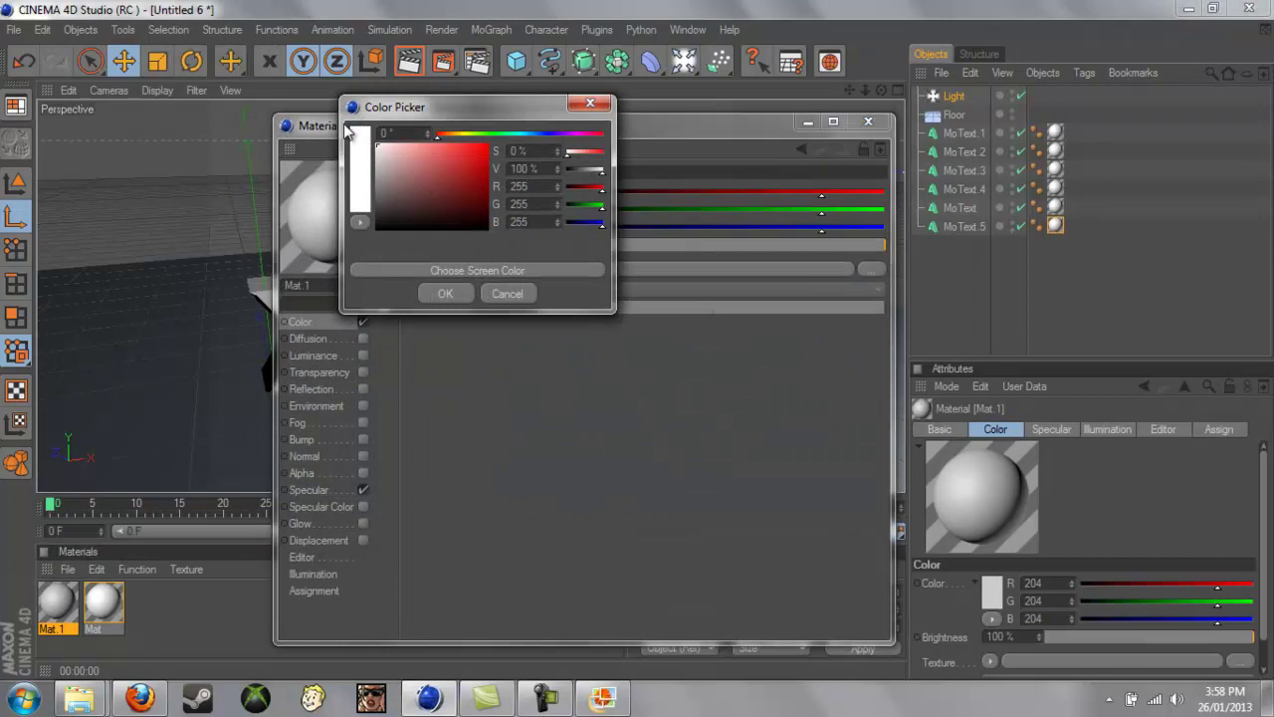
click(445, 292)
- Enable Mat.1's reflection at 60% brightness and apply the material to the floor
click(319, 389)
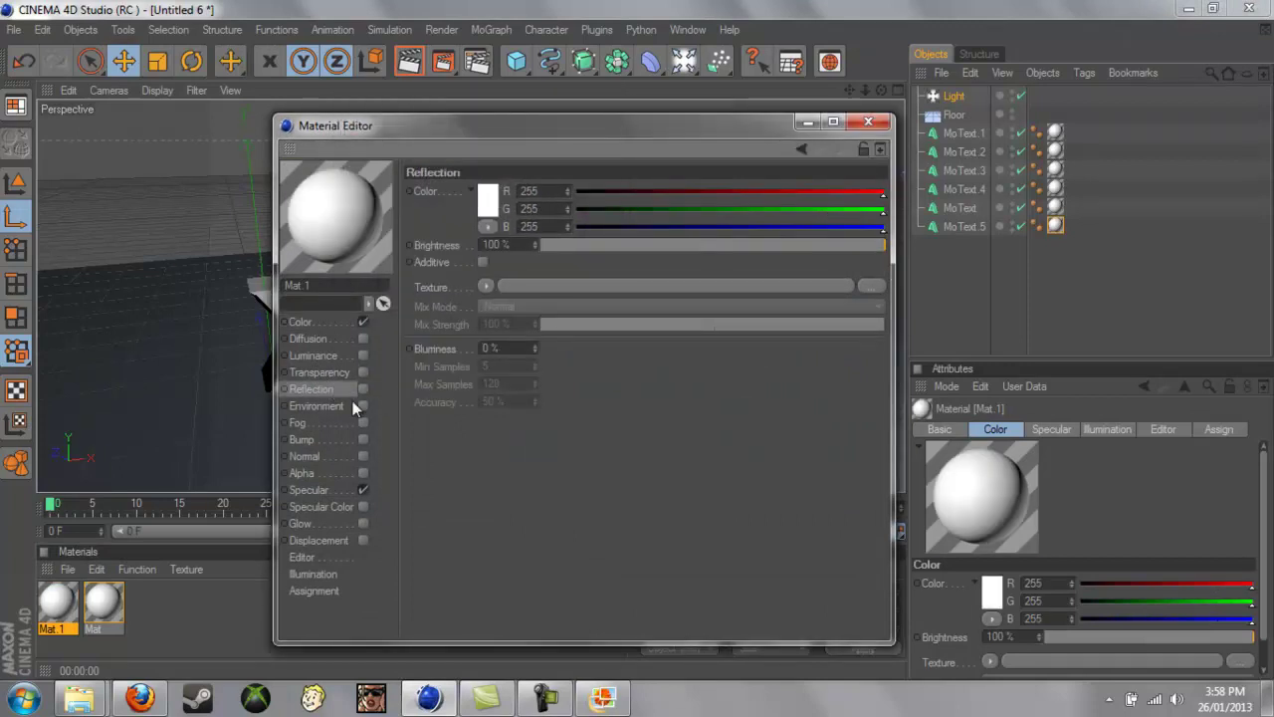
click(362, 389)
click(515, 245)
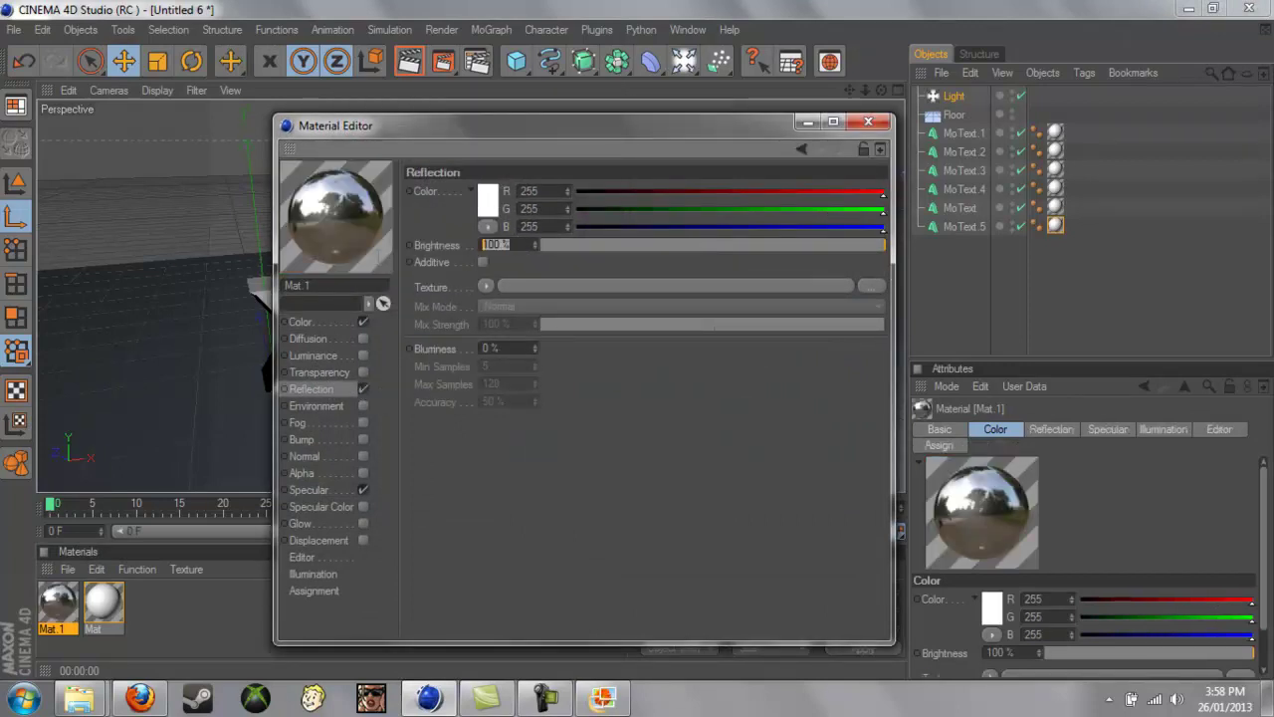
key(Return)
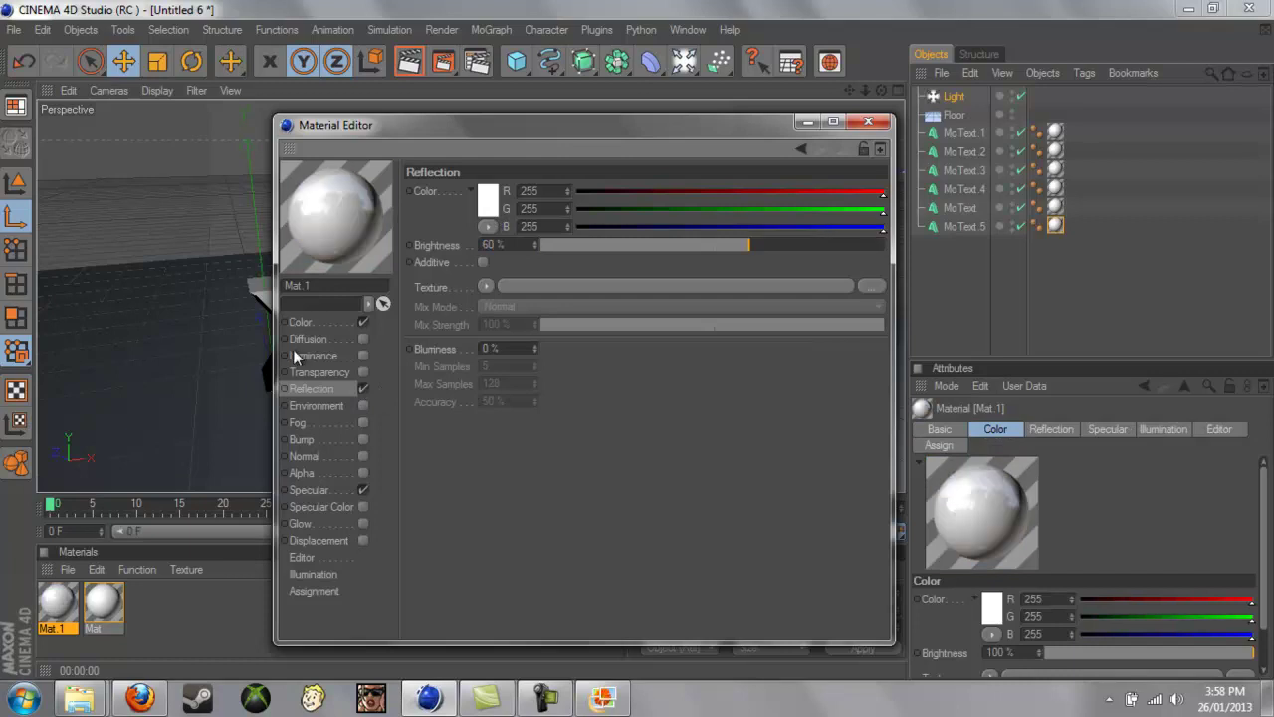
click(868, 121)
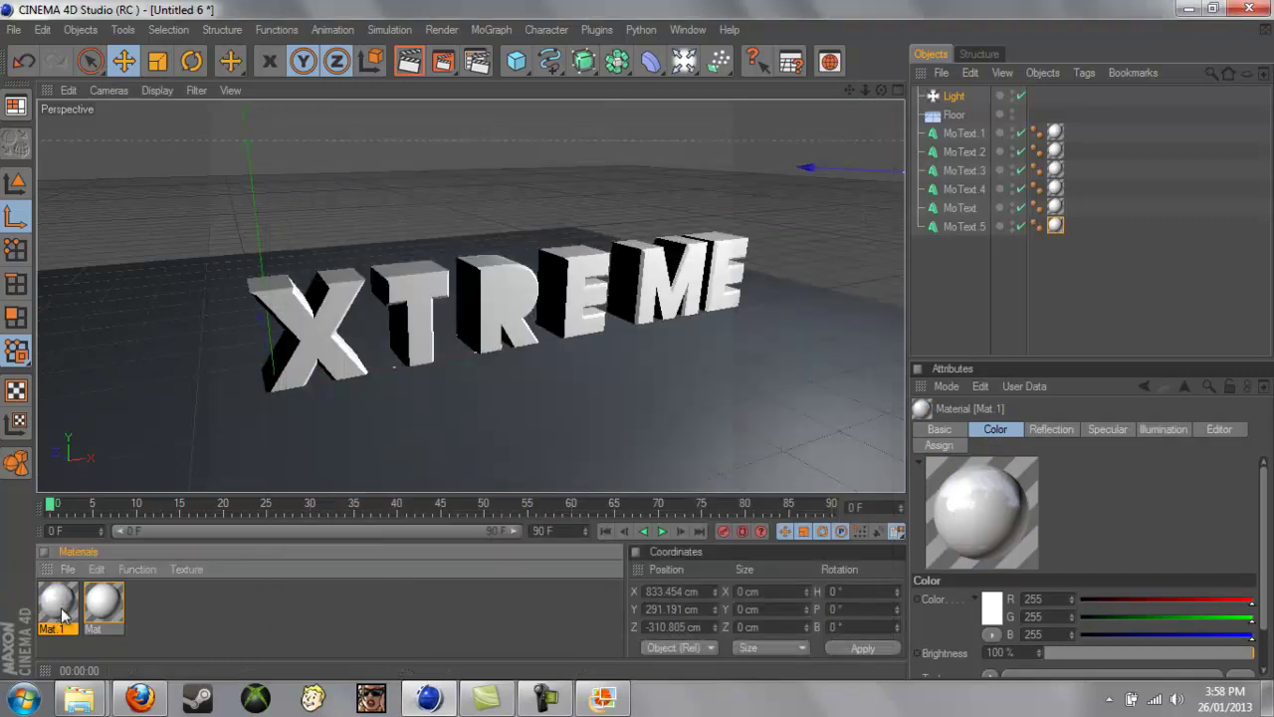
drag(225, 408, 205, 414)
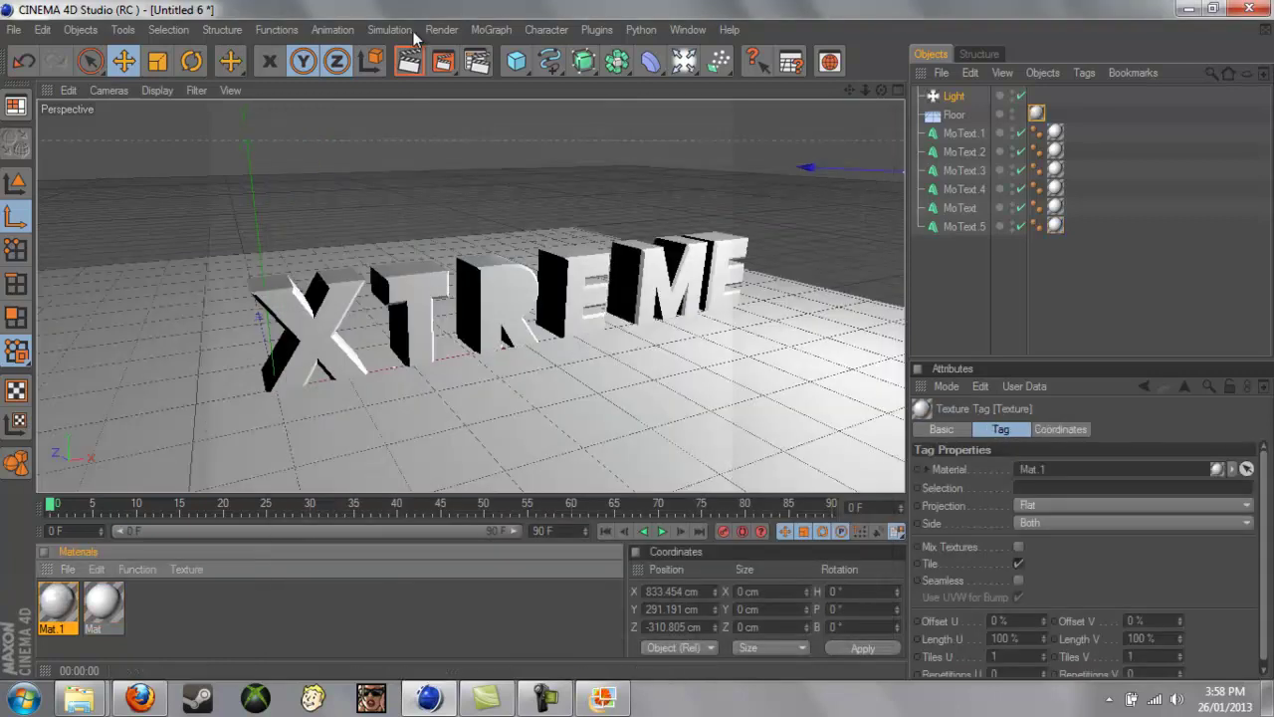
- Add the Ambient Occlusion and Global Illumination effects in Render Settings
click(477, 62)
click(163, 336)
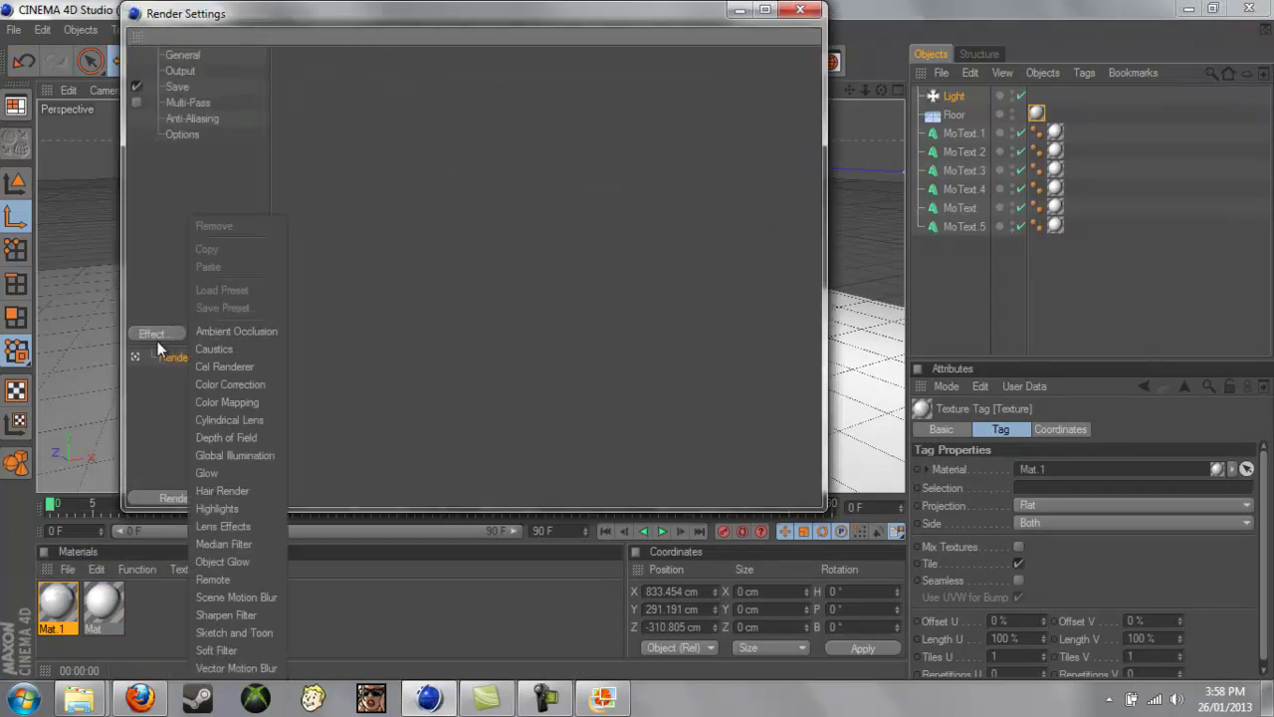
click(232, 330)
click(159, 343)
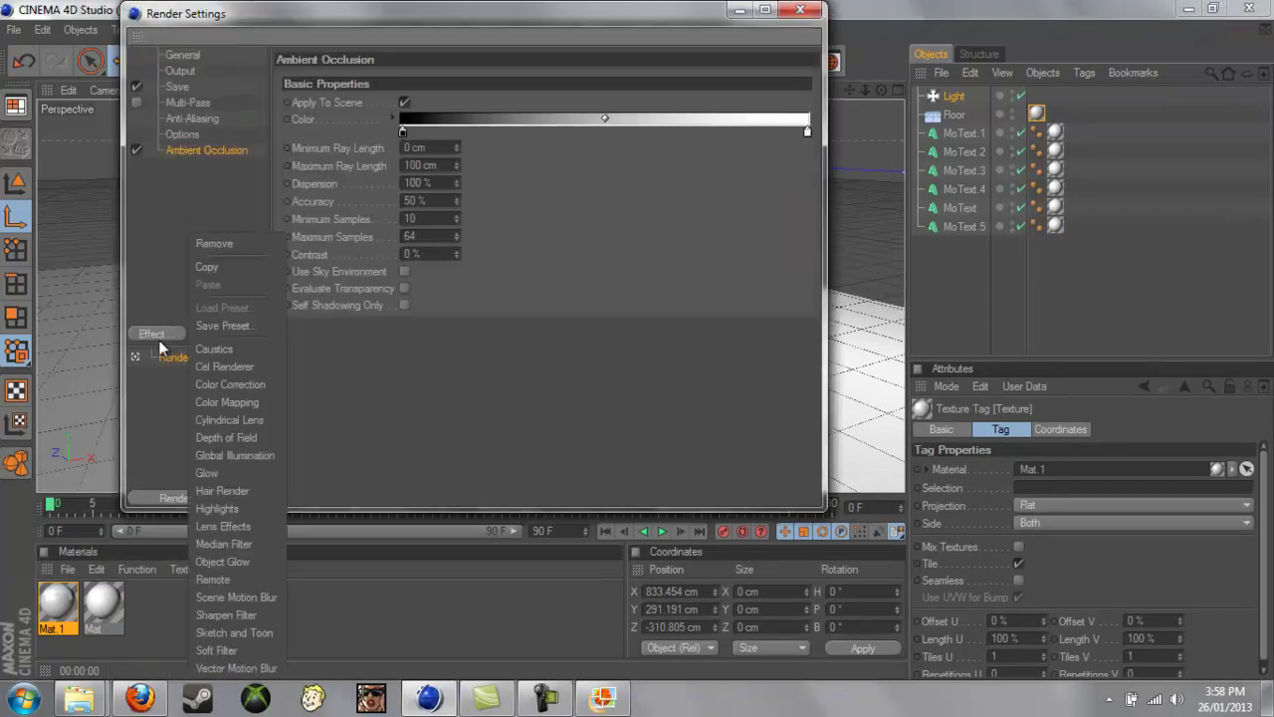
click(229, 455)
- Set GI mode to IR + QMC (Still Image) with Low stochastic samples and Low record density
click(328, 82)
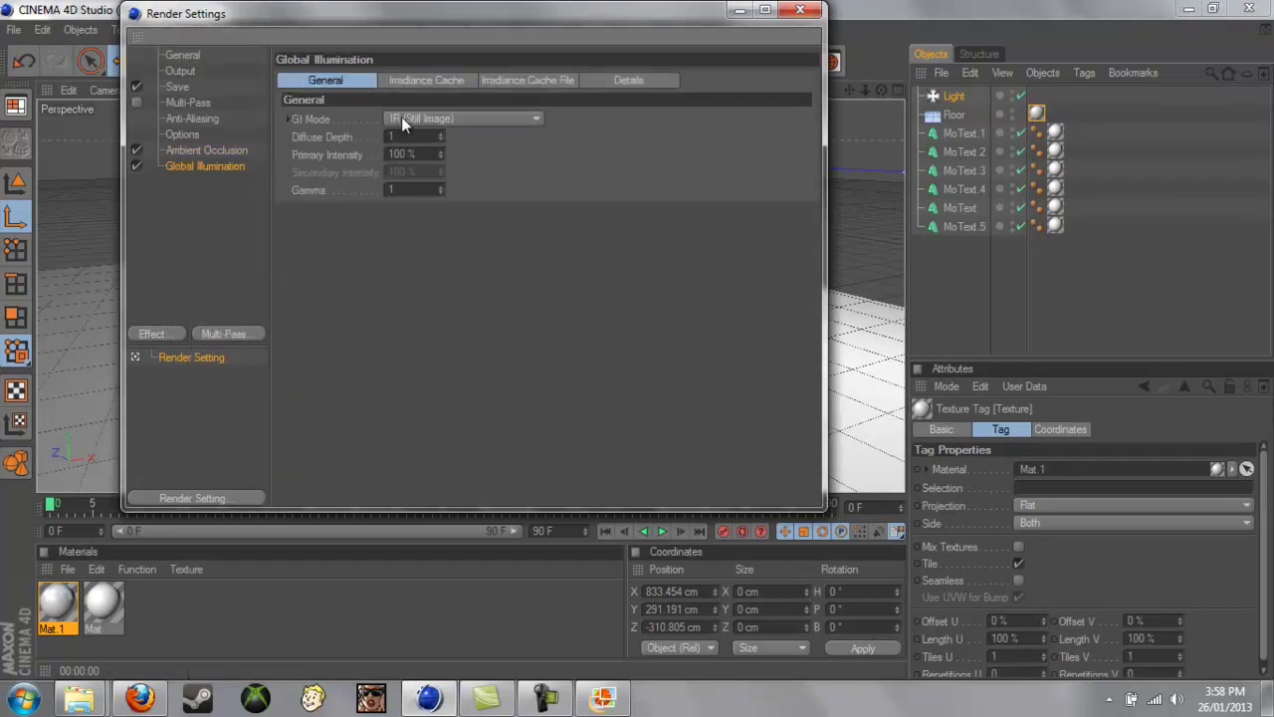
click(408, 119)
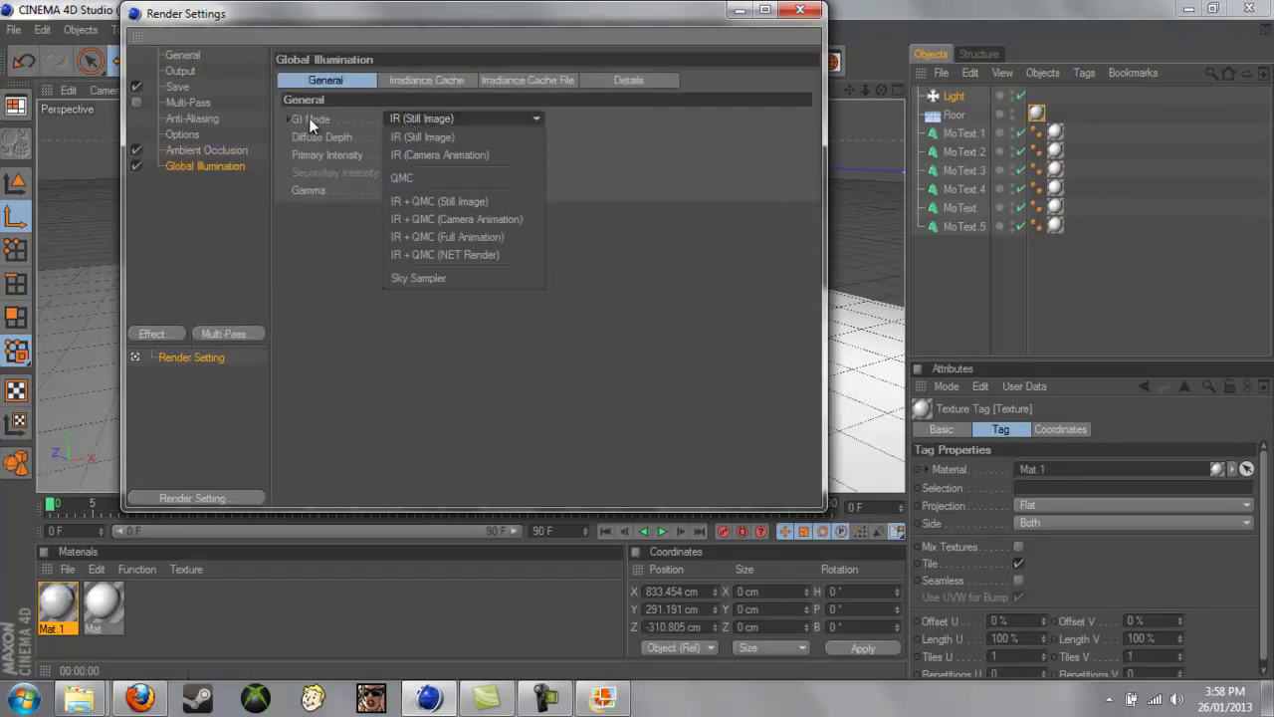
click(469, 201)
click(428, 79)
click(440, 116)
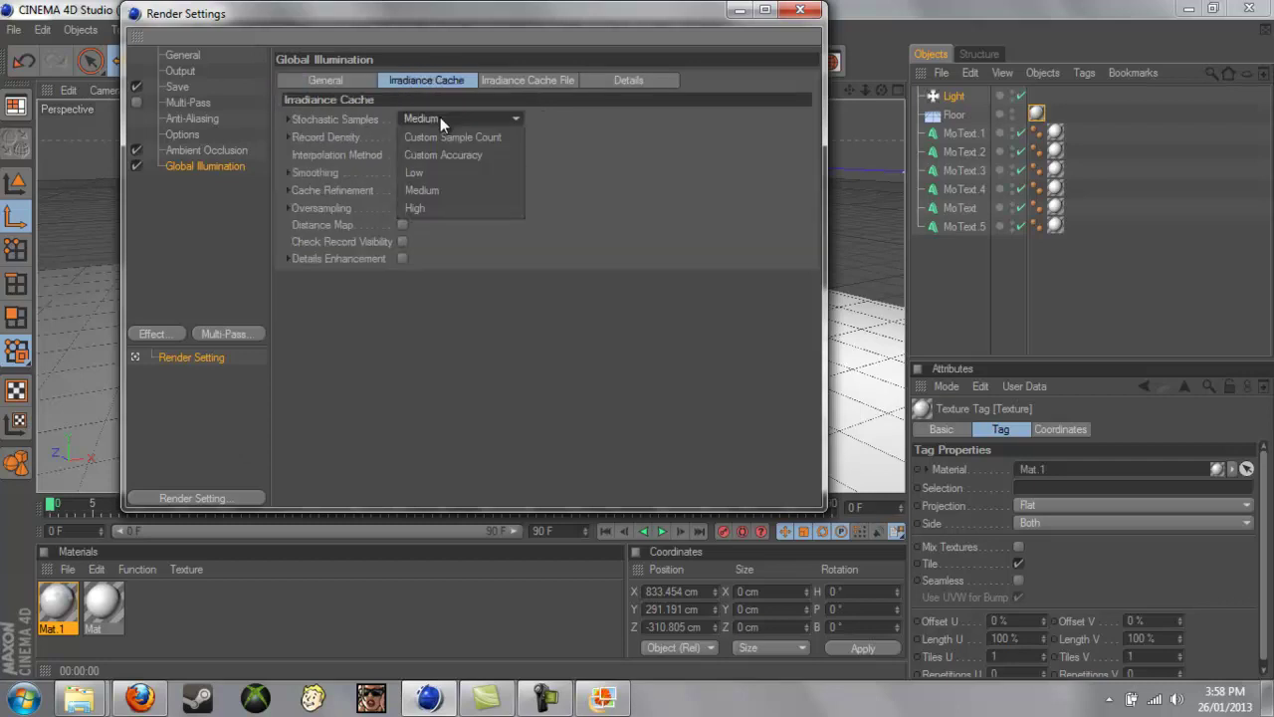
click(426, 172)
click(430, 141)
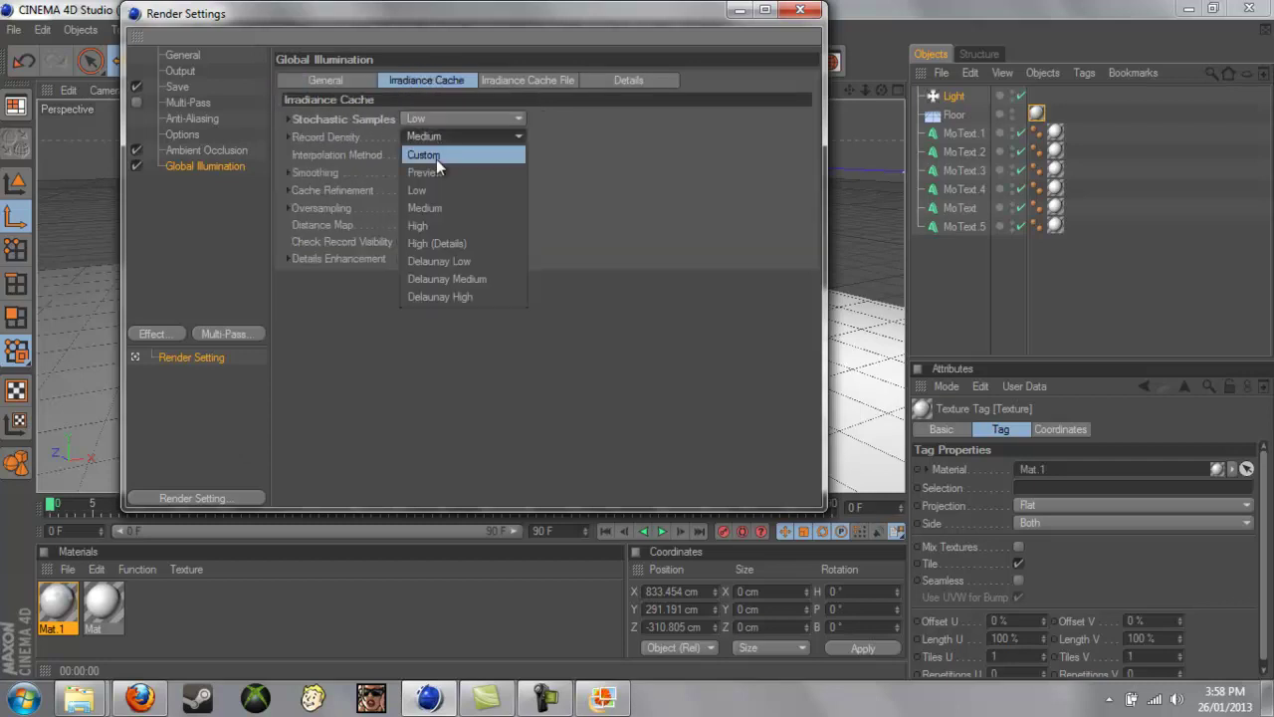
click(426, 191)
click(799, 9)
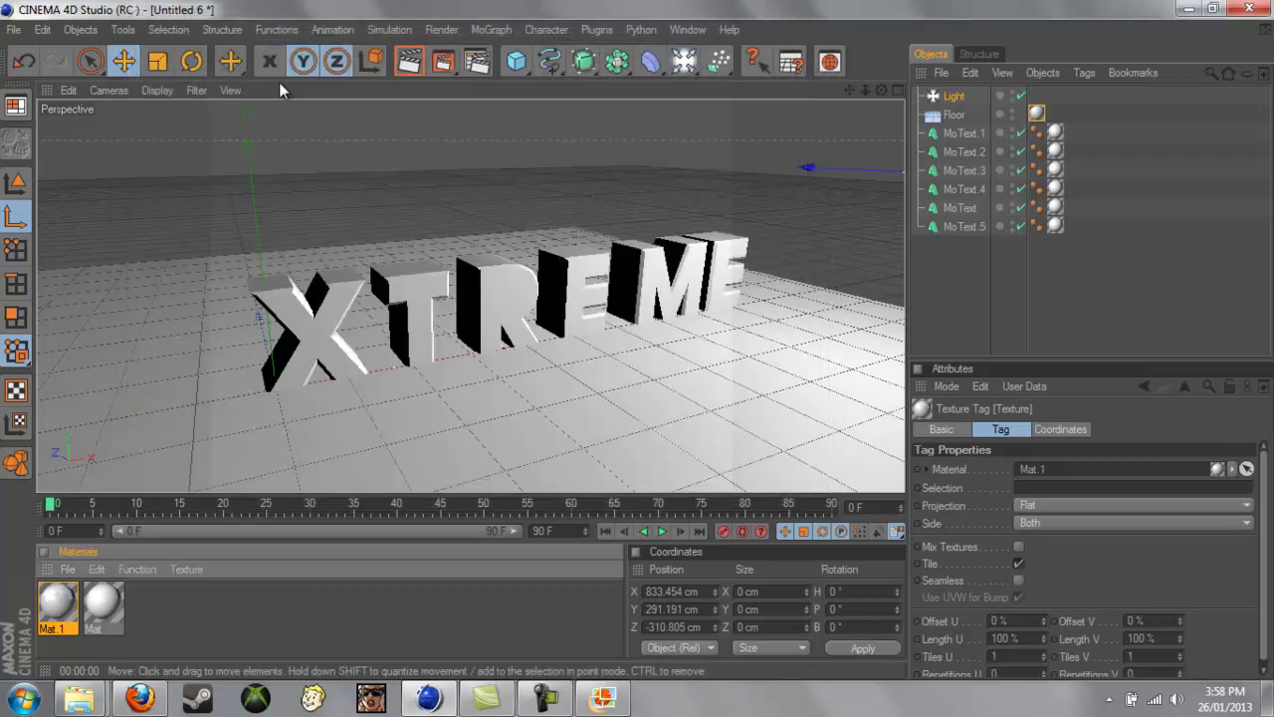
click(408, 61)
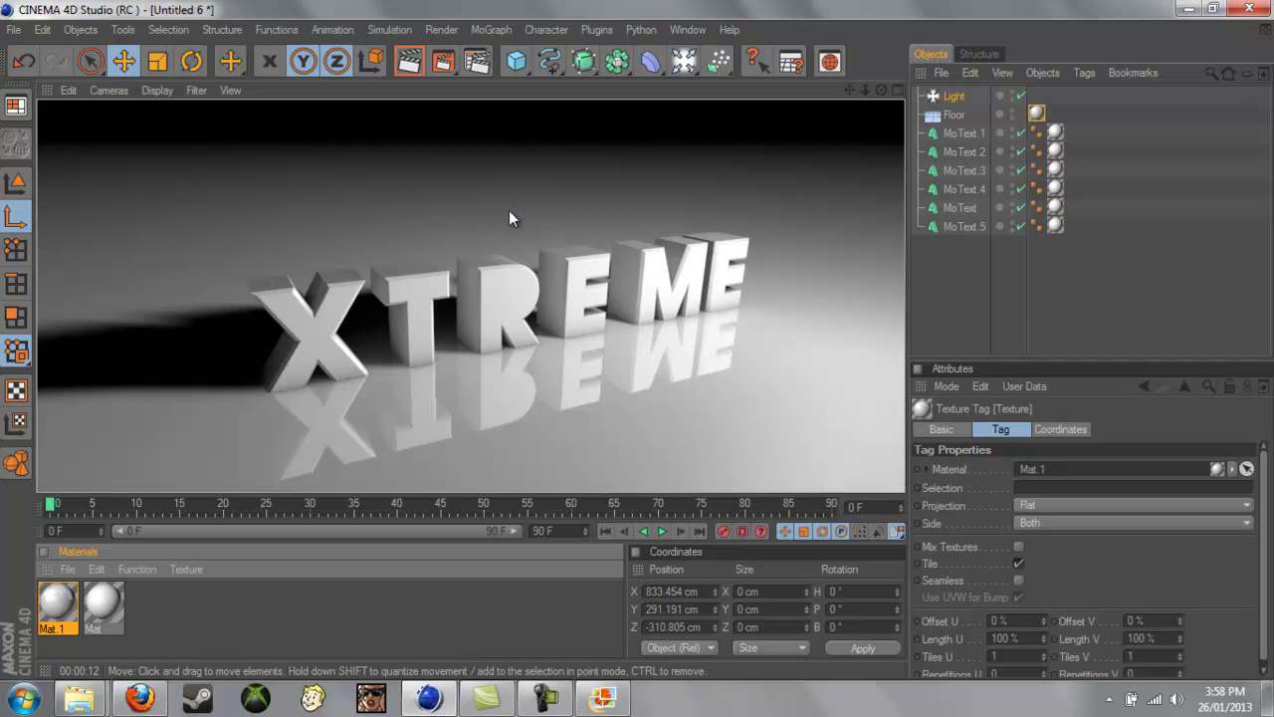
click(635, 339)
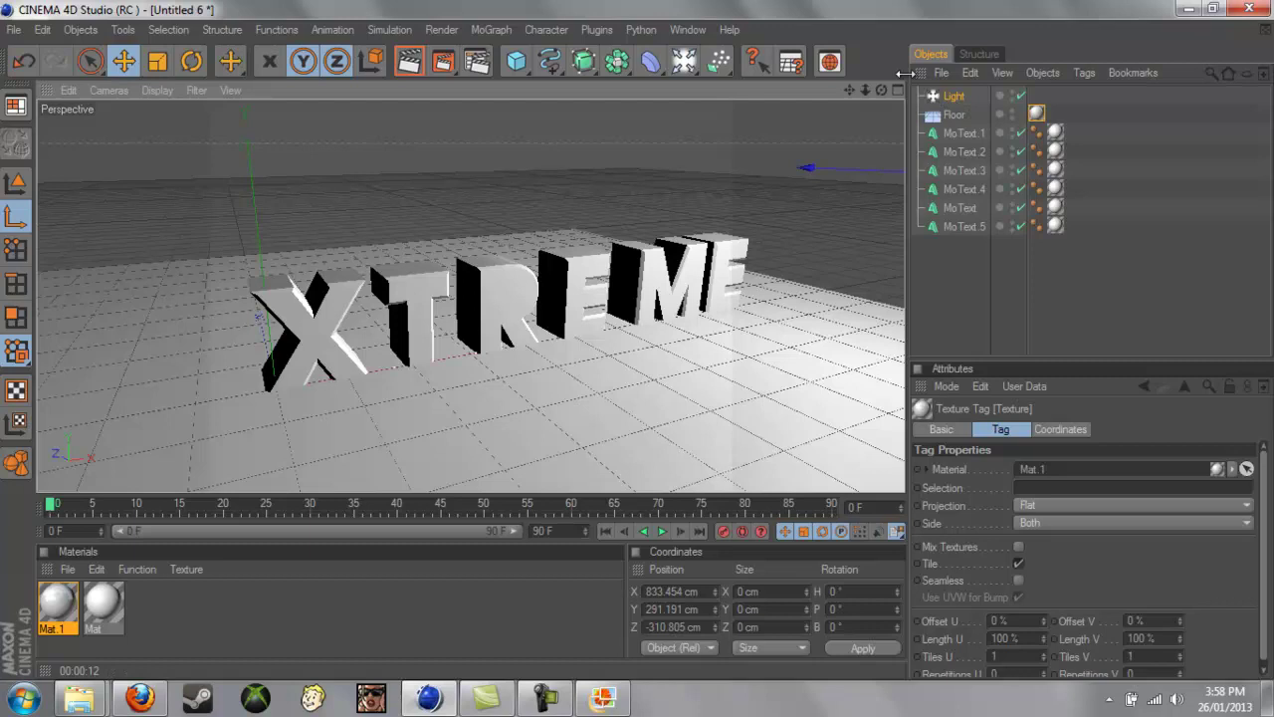
- Add a Rigid Body dynamics tag to the Floor and copy it onto all six MoText letters
right_click(955, 117)
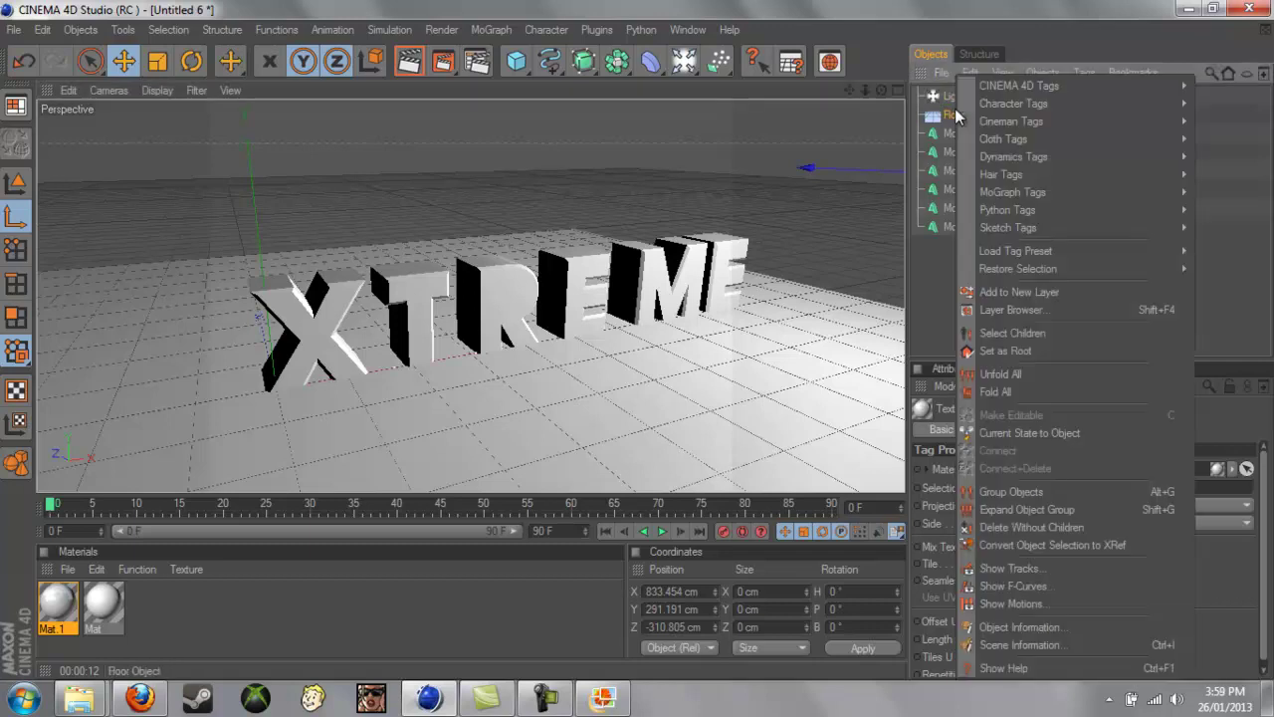
mouse_move(981, 152)
click(934, 167)
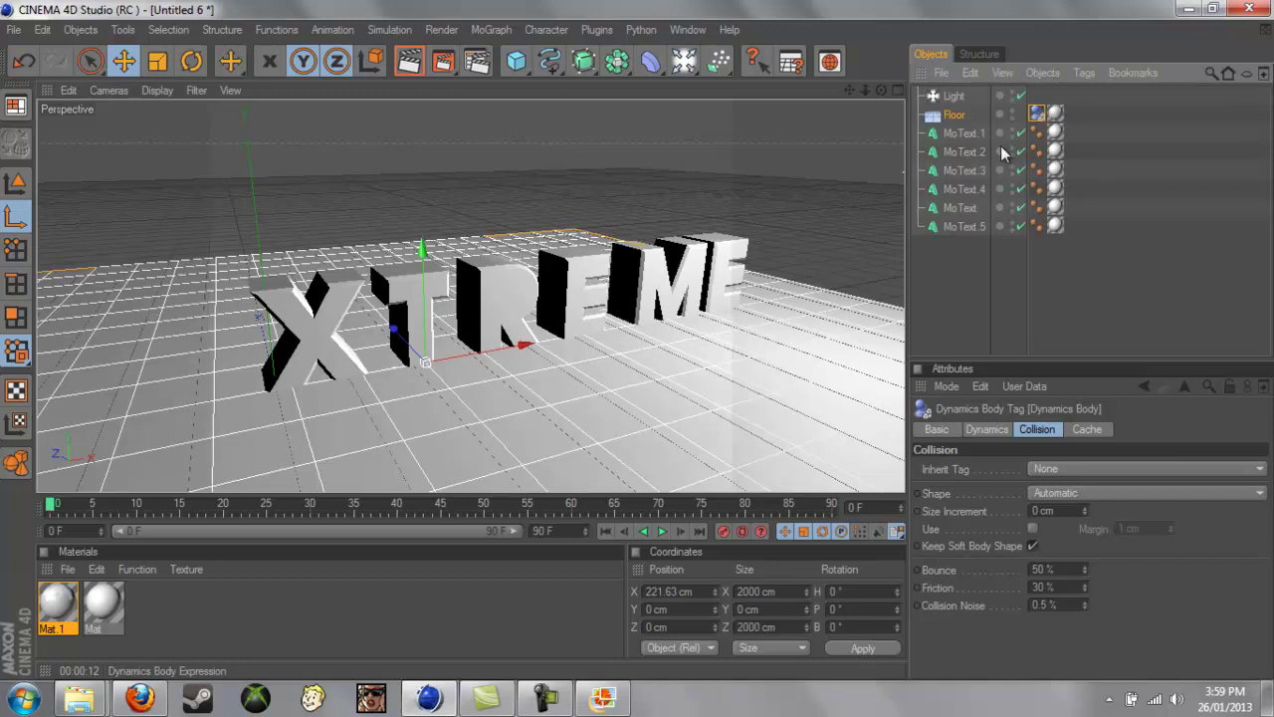
drag(986, 249, 1077, 177)
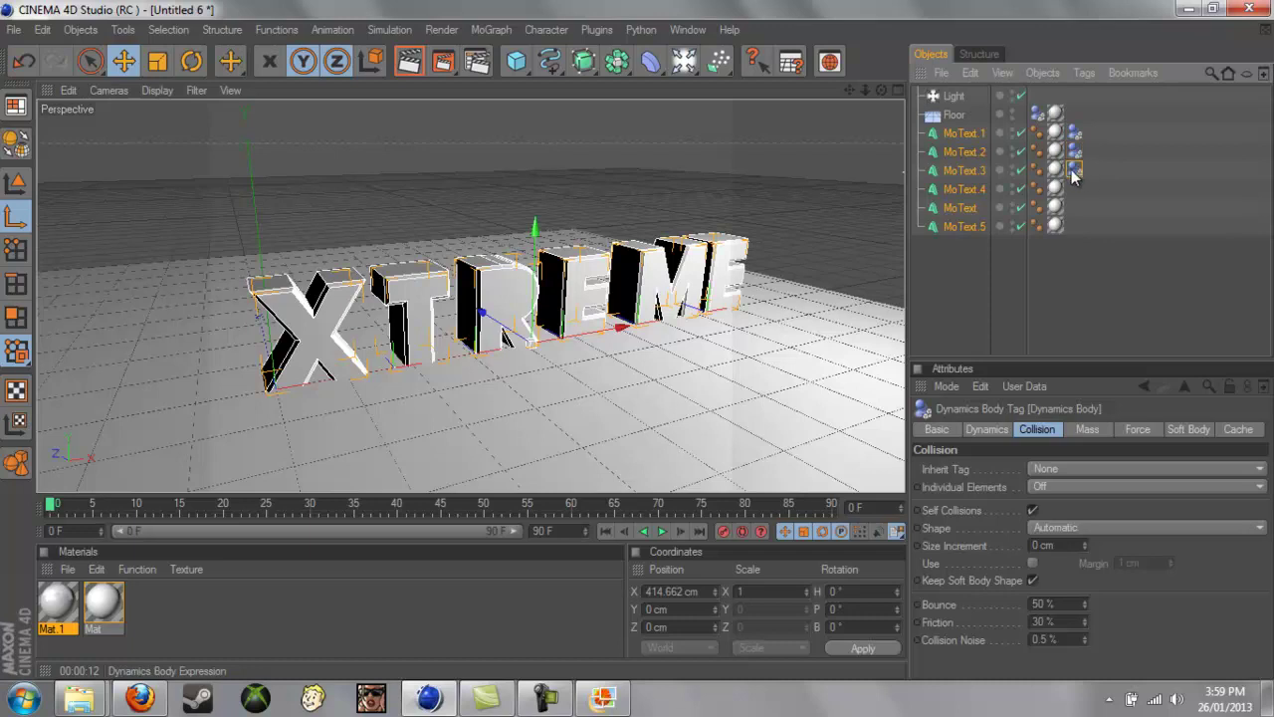
ctrl+drag(1075, 192, 1075, 226)
click(973, 266)
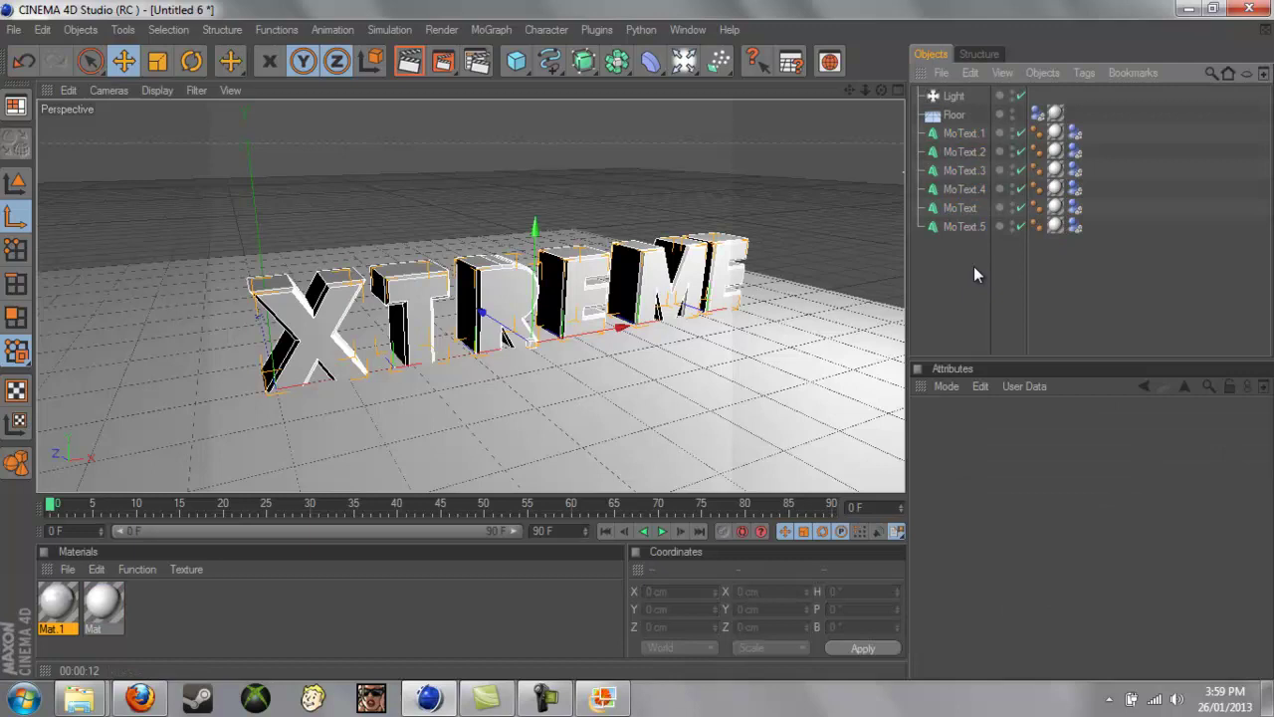
- Raise the X, T, R and both E letters to staggered heights, the last E at Y 156.924 cm
click(981, 132)
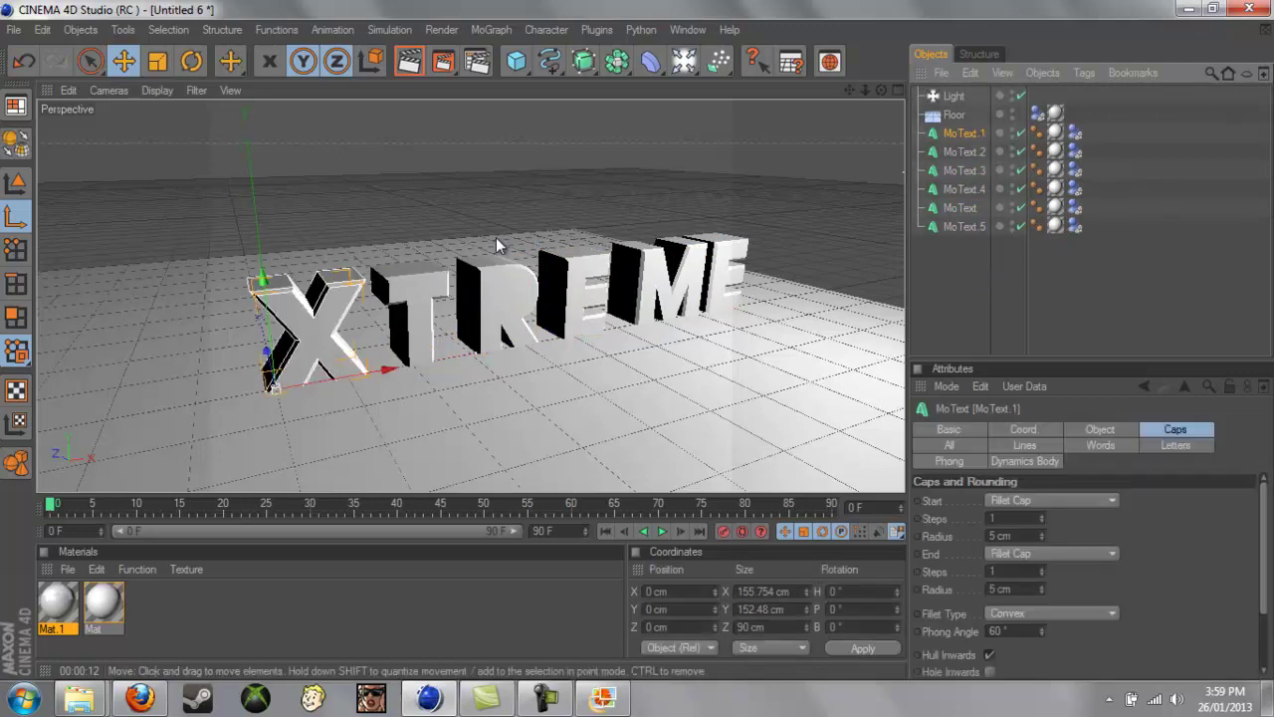
drag(281, 282, 282, 123)
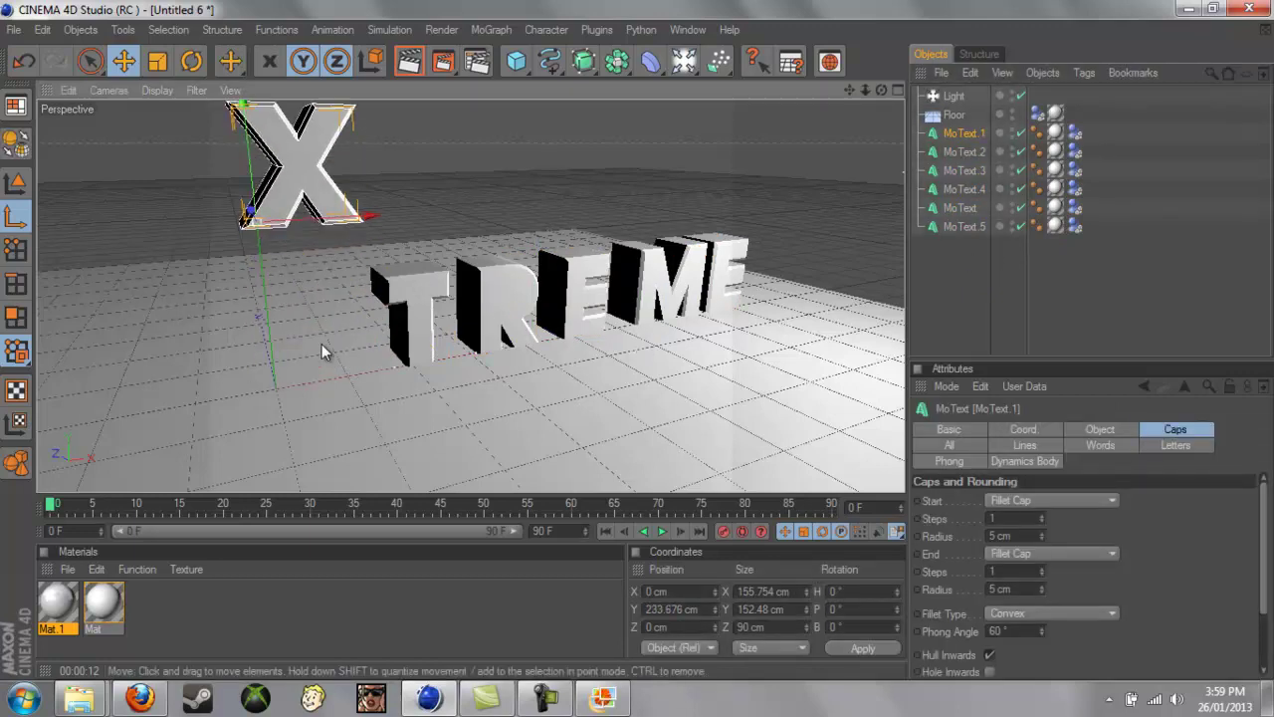
scroll(348, 329, down, 2)
scroll(377, 311, down, 1)
drag(420, 327, 639, 346)
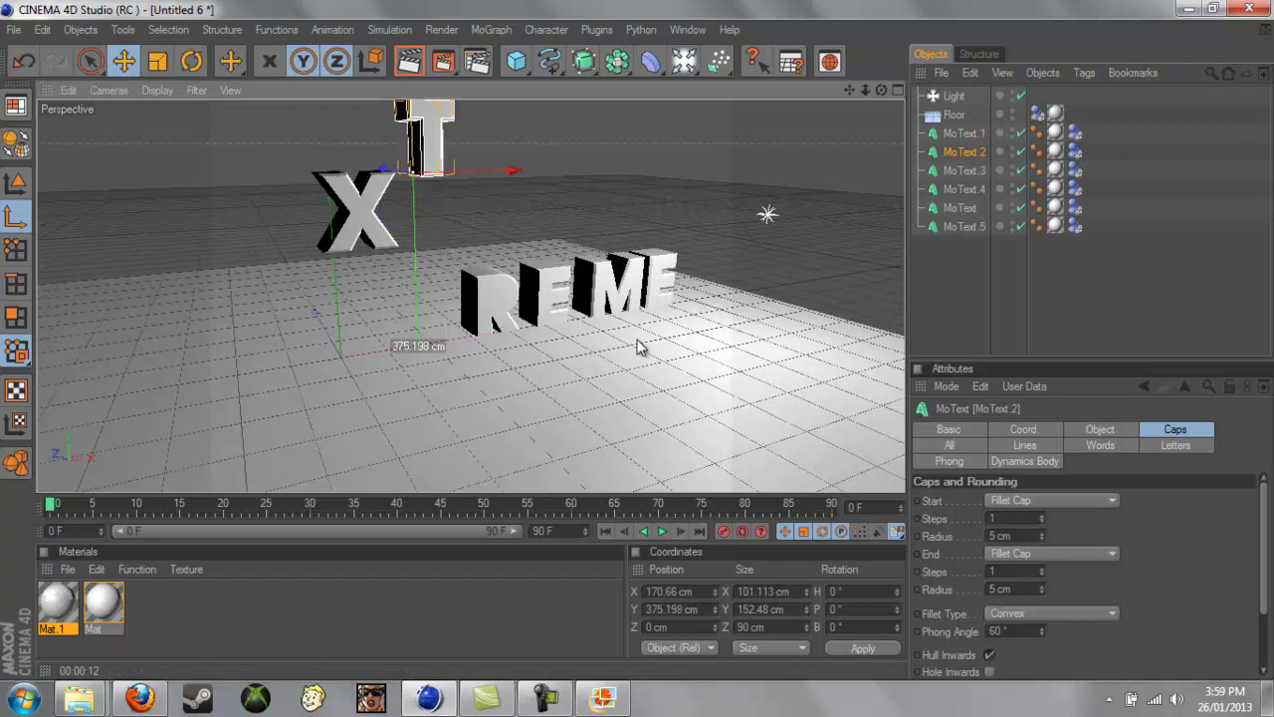
click(494, 303)
drag(495, 303, 637, 346)
drag(548, 304, 643, 349)
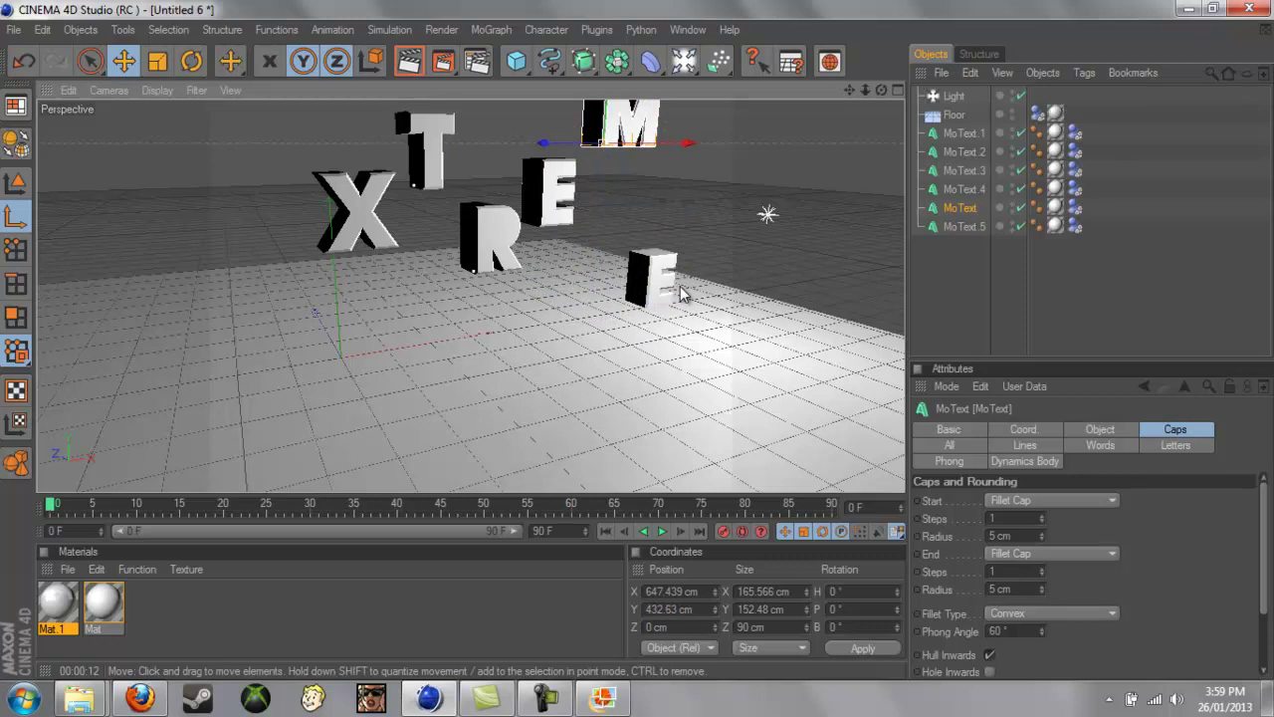
drag(666, 289, 641, 340)
alt+drag(662, 257, 677, 281)
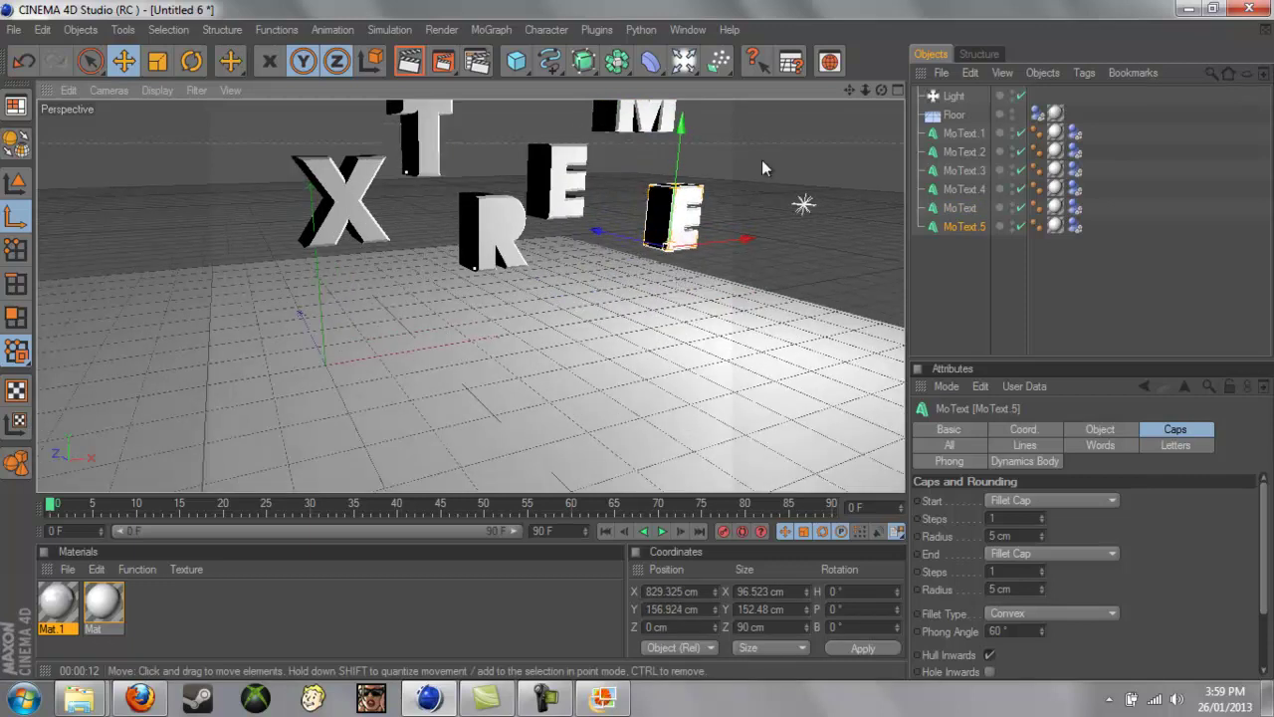
alt+drag(761, 168, 726, 325)
alt+drag(853, 118, 763, 275)
- Set the animation end frame to 200 F and widen the timeline to show all frames
click(550, 531)
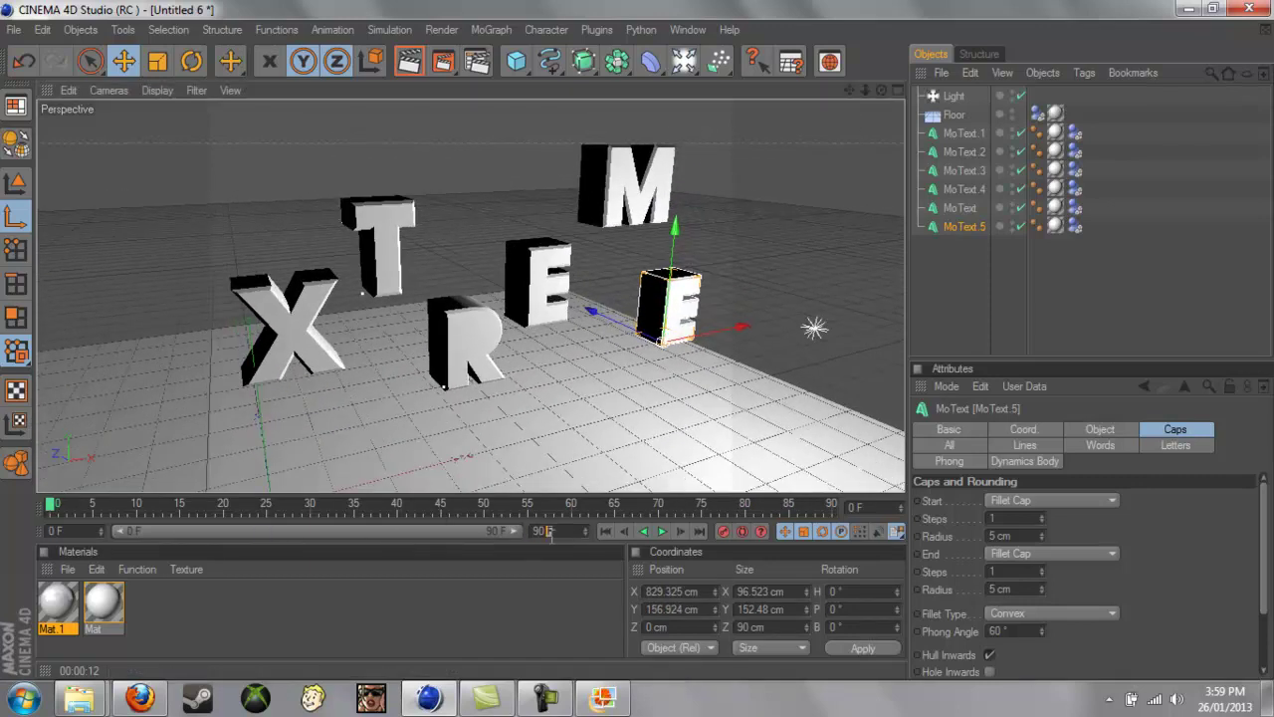
key(BackSpace)
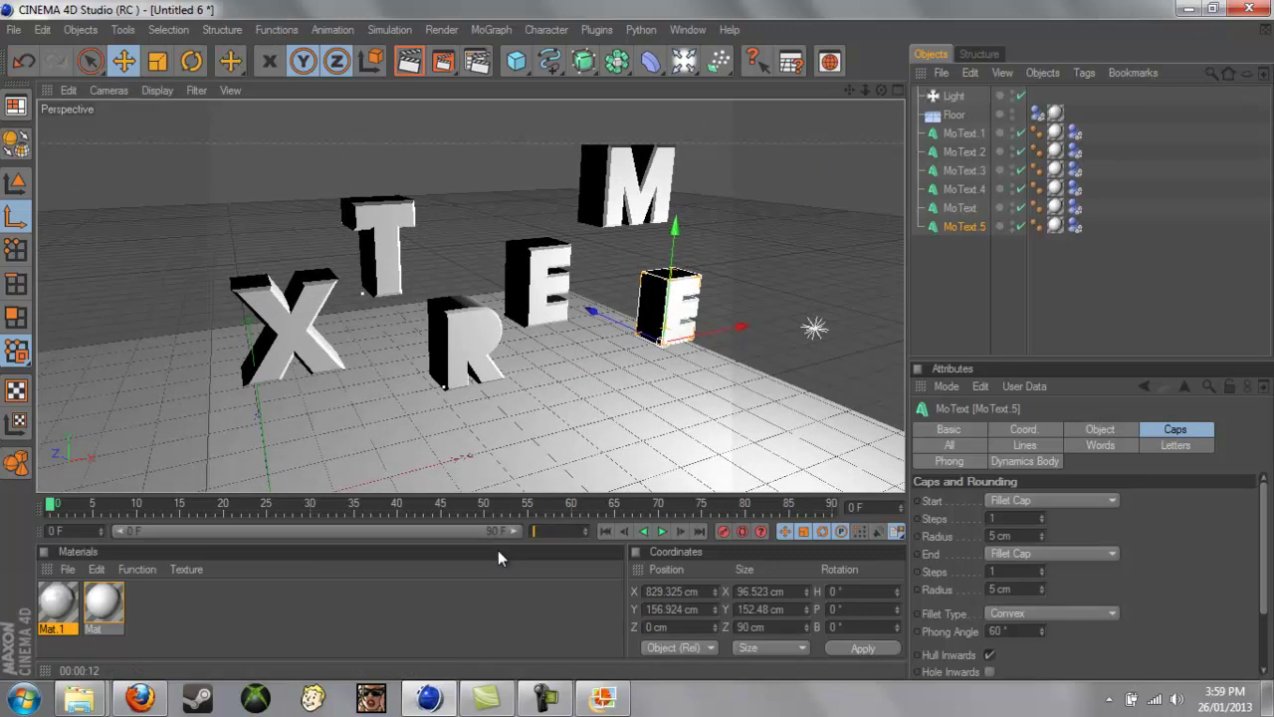
text(200)
key(Return)
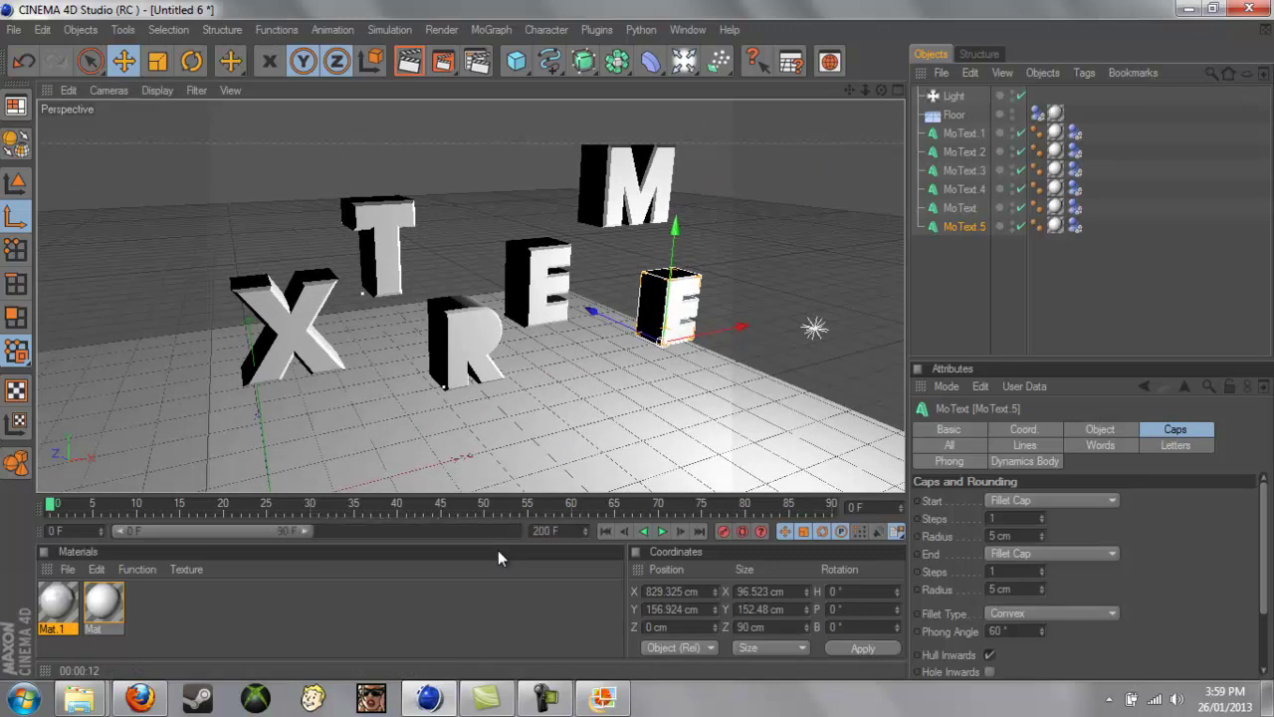
drag(283, 530, 513, 531)
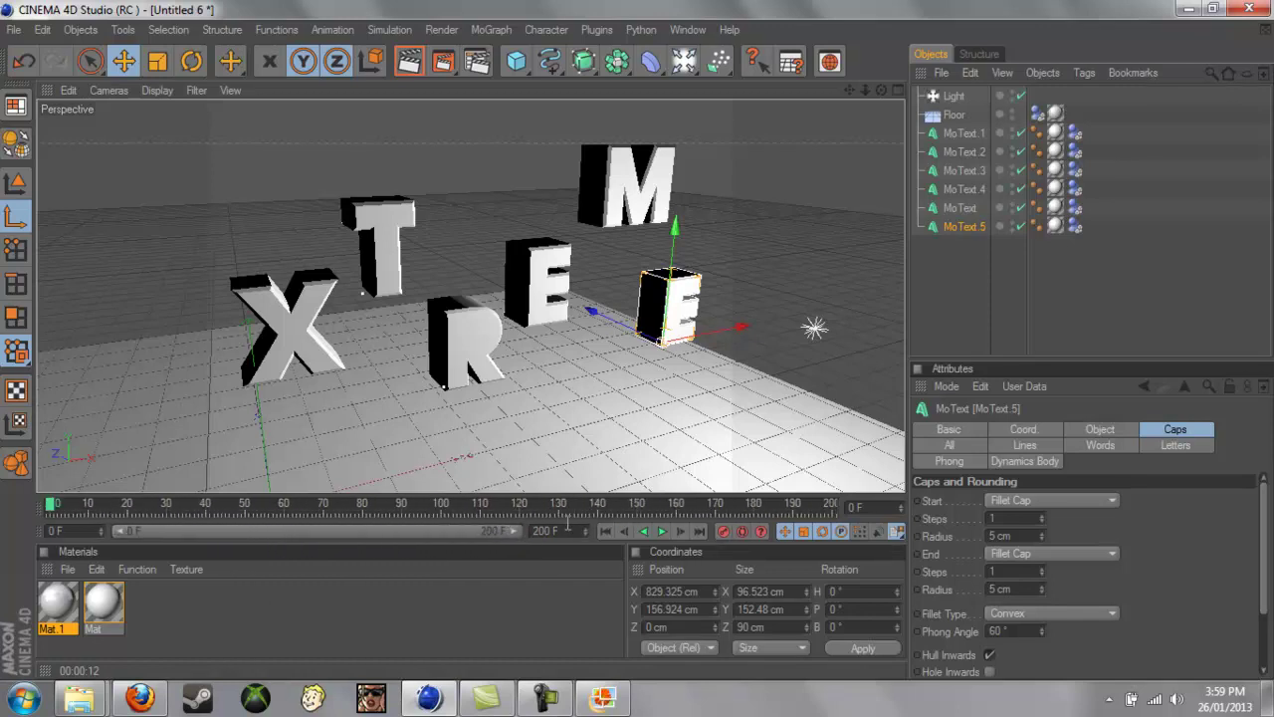
- Play the simulation from frame 0 so the letters fall, then select MoText.1 and MoText.2
click(664, 533)
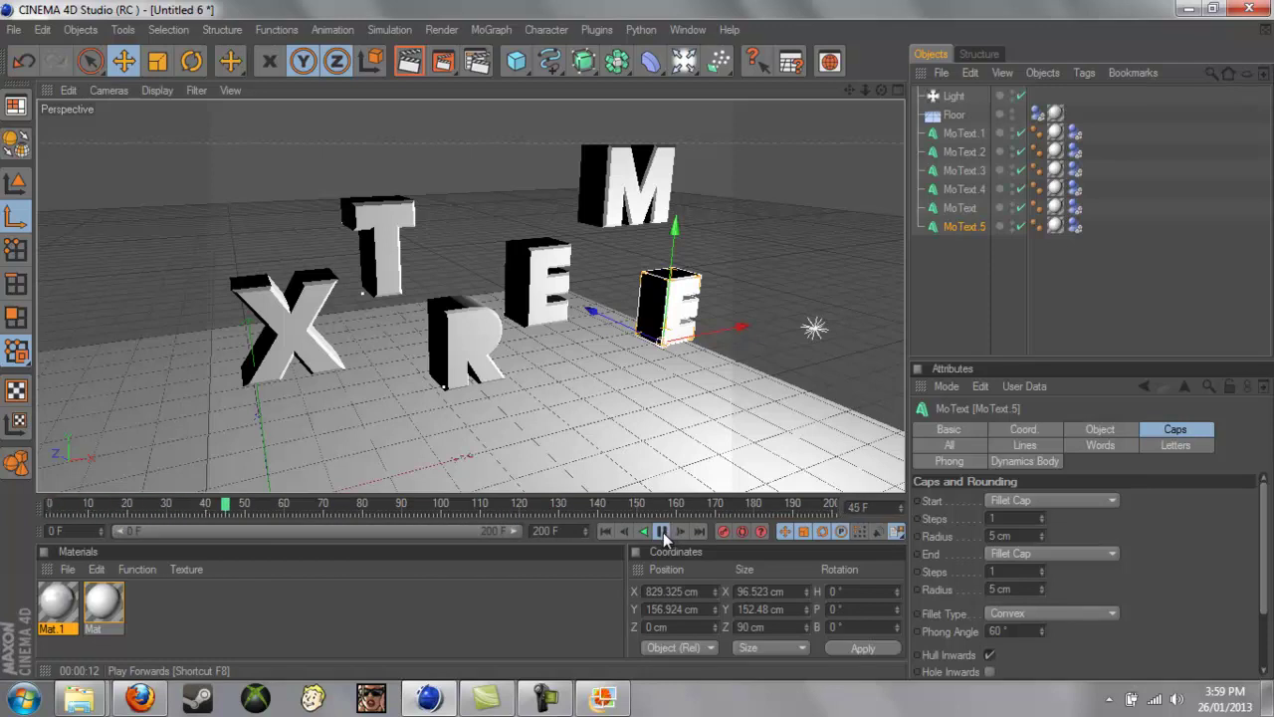
click(664, 533)
drag(354, 511, 29, 516)
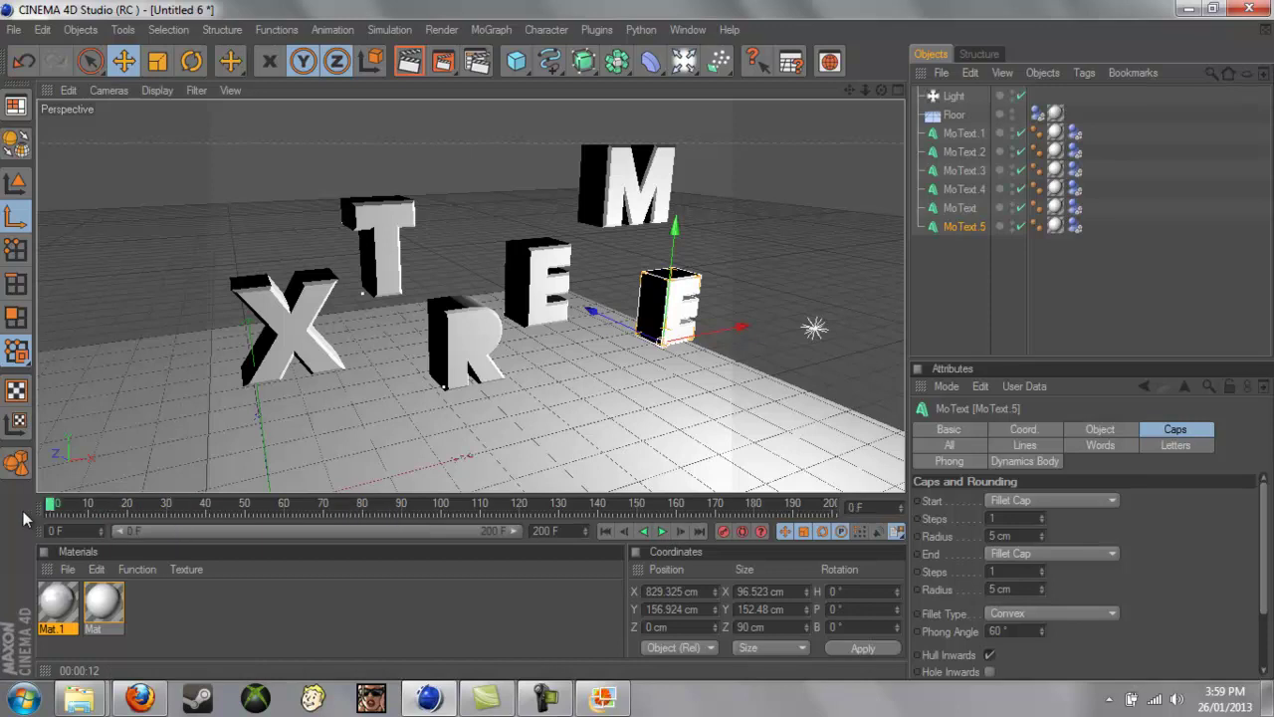
click(961, 294)
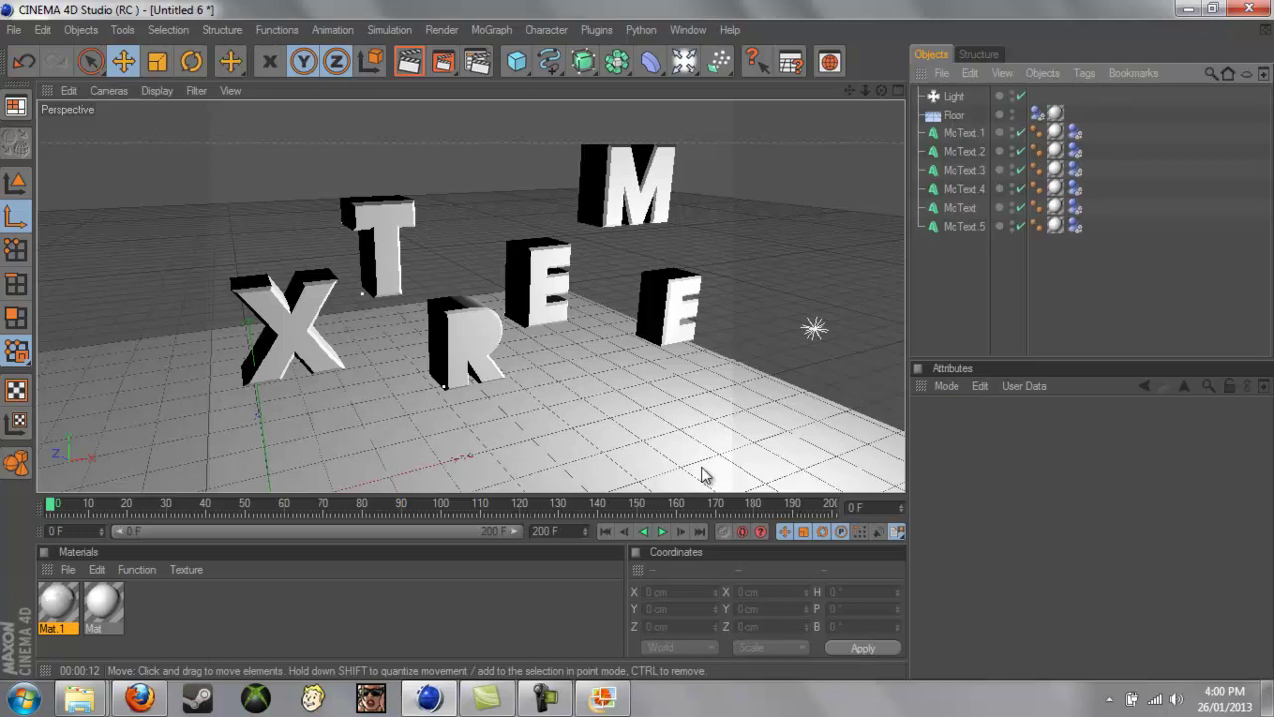
click(662, 532)
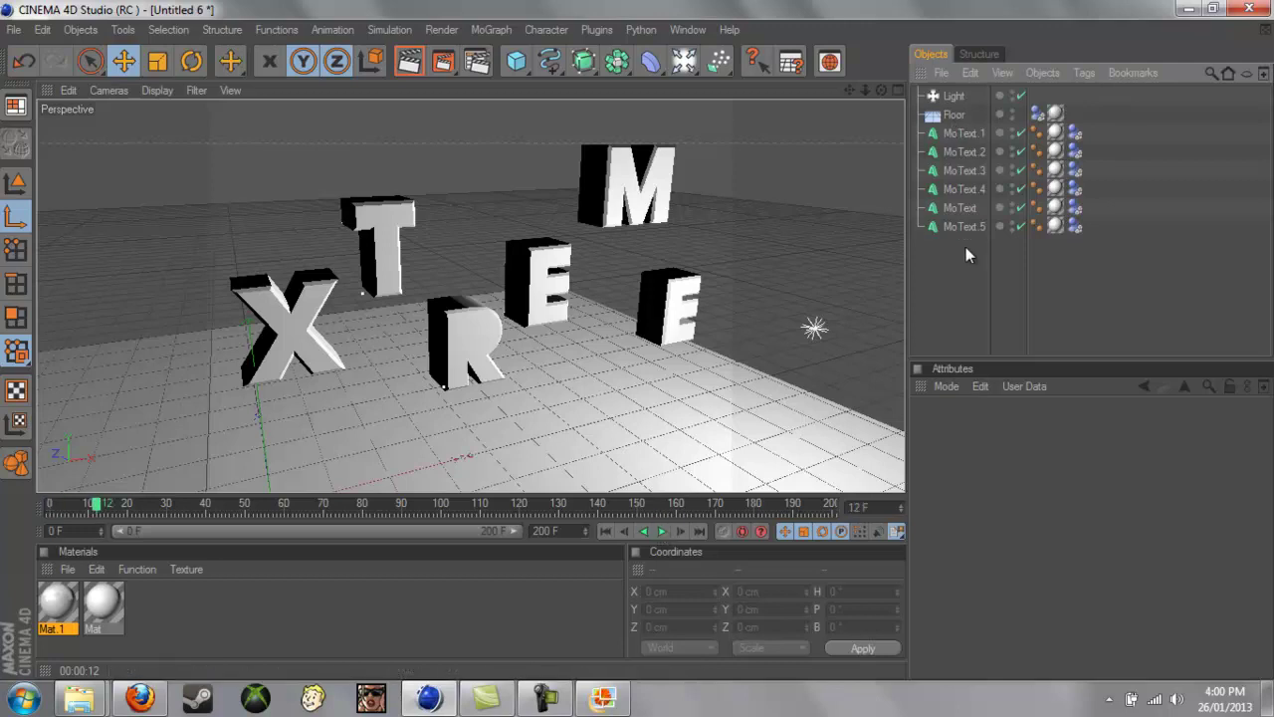
click(964, 134)
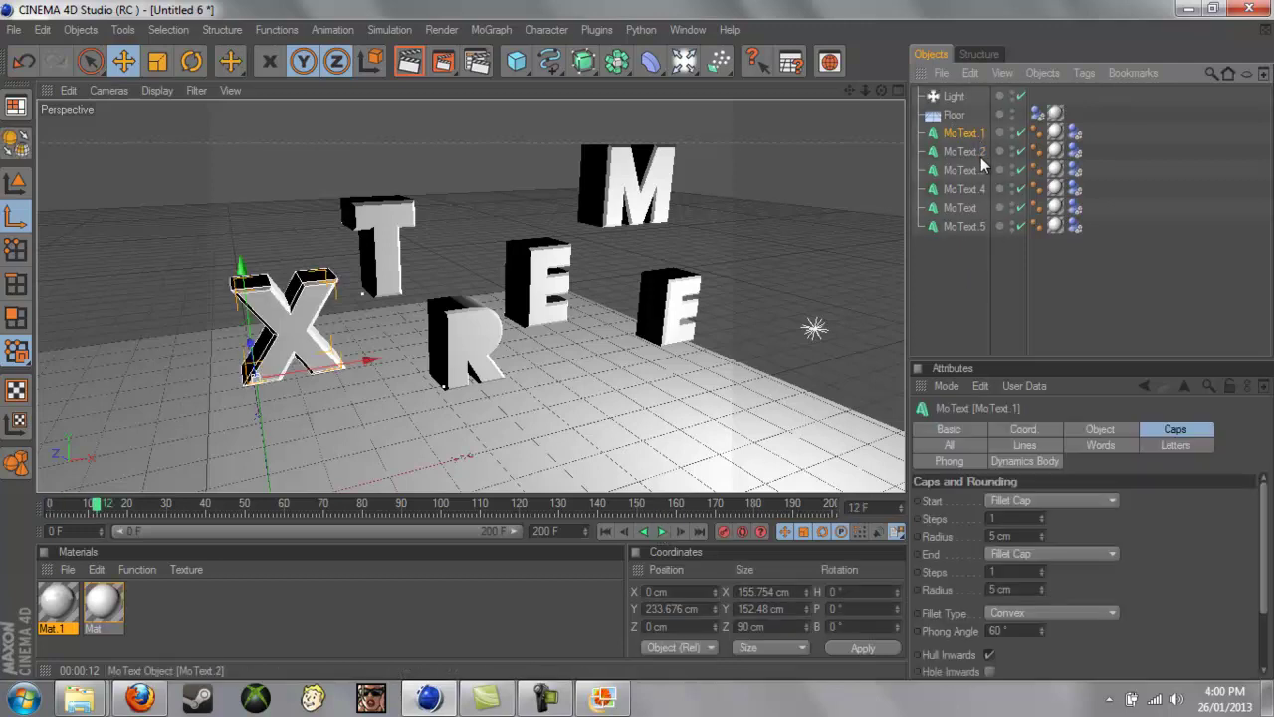
click(974, 152)
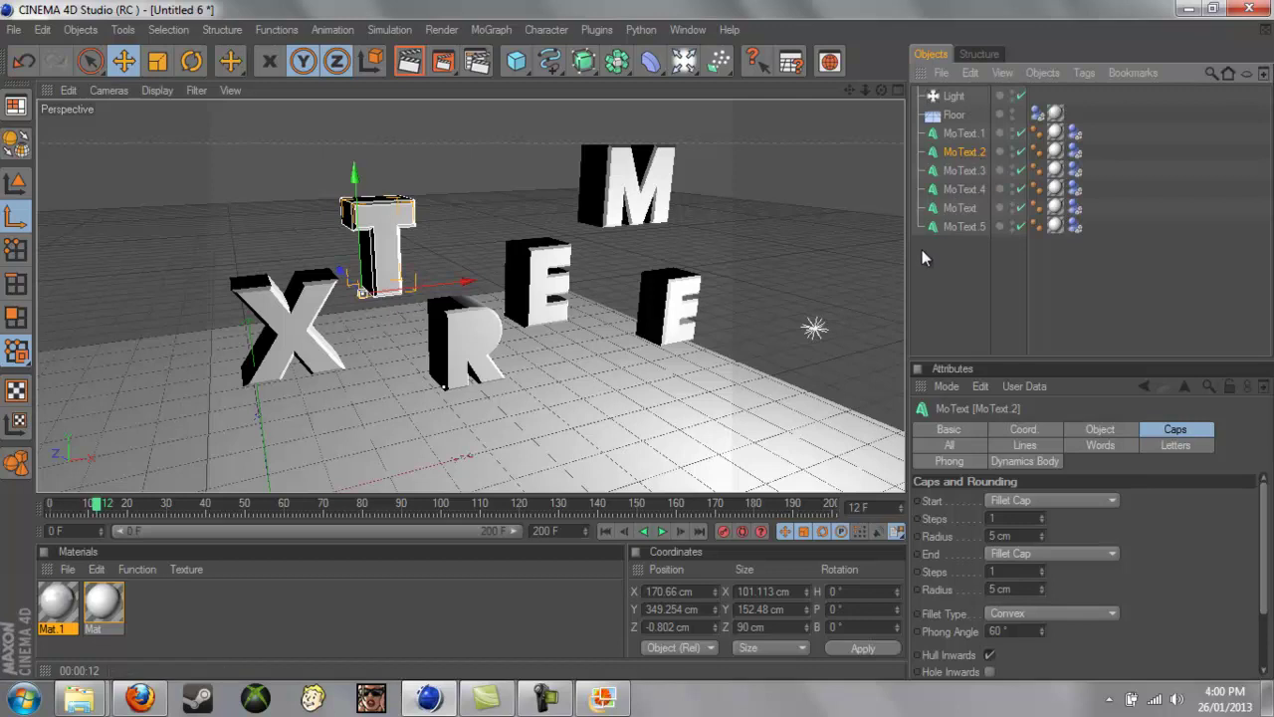
click(545, 697)
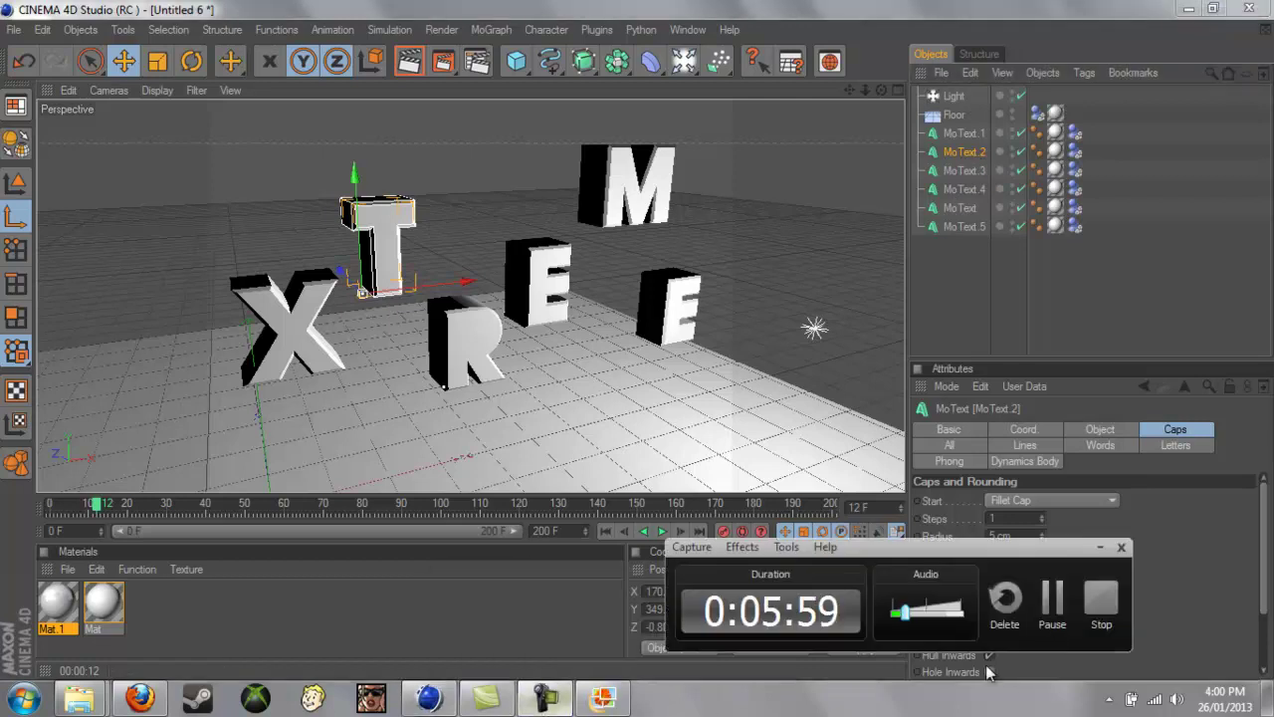
click(1053, 600)
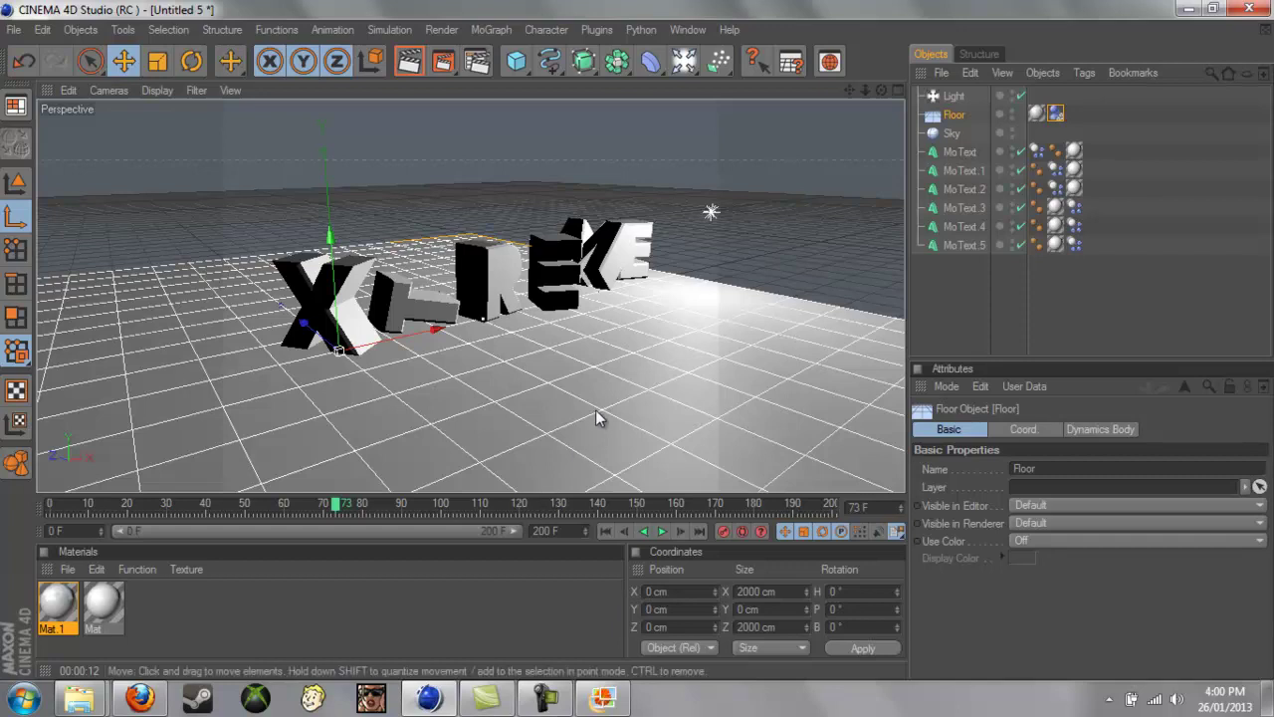
click(1037, 150)
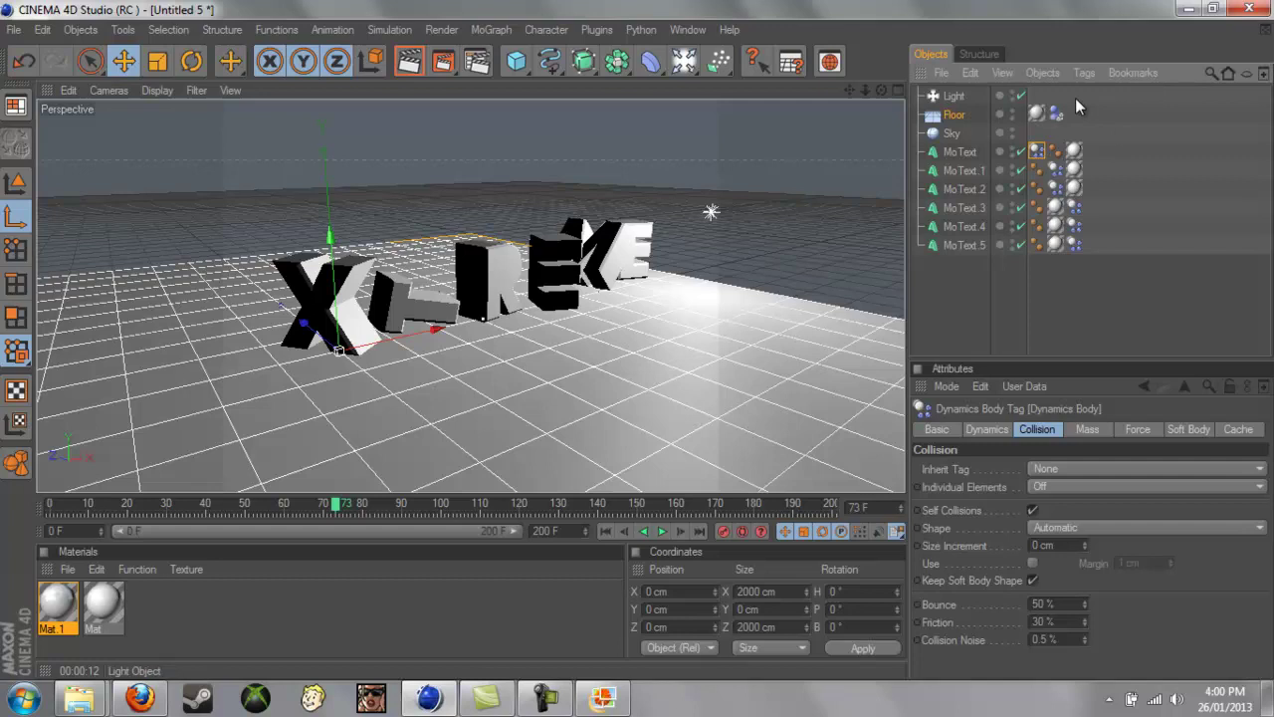
click(1056, 114)
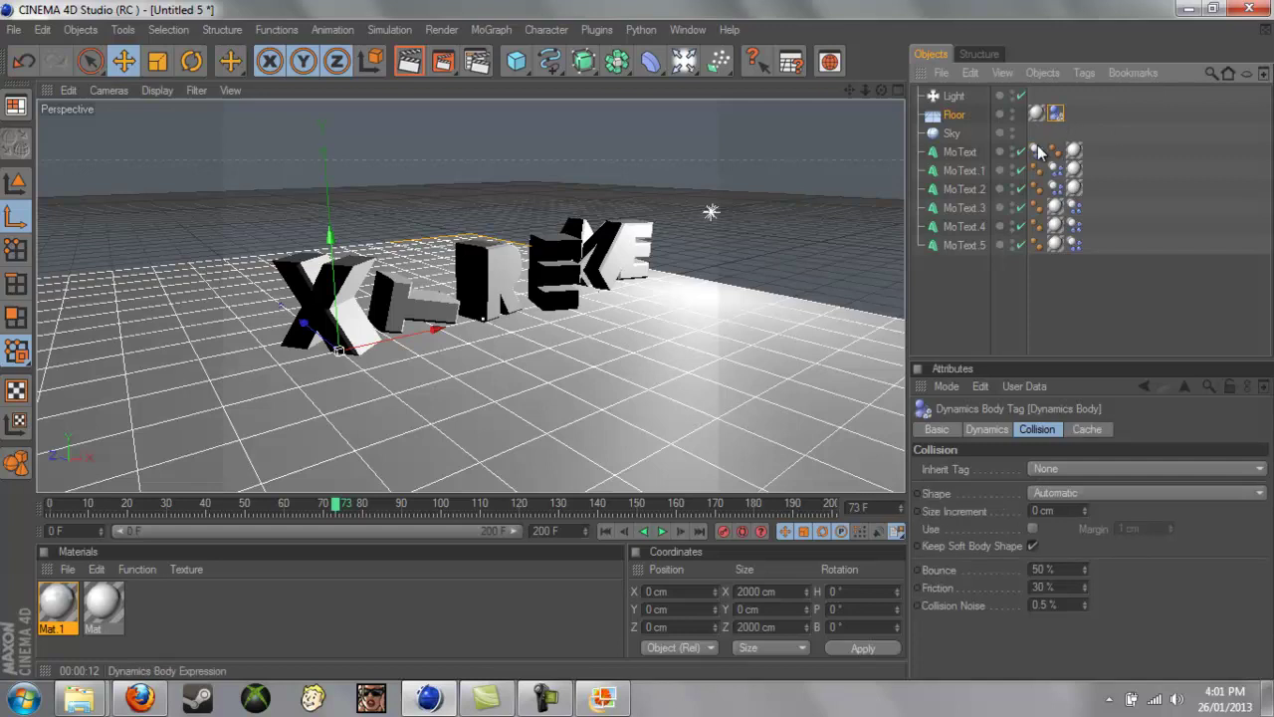
click(1001, 284)
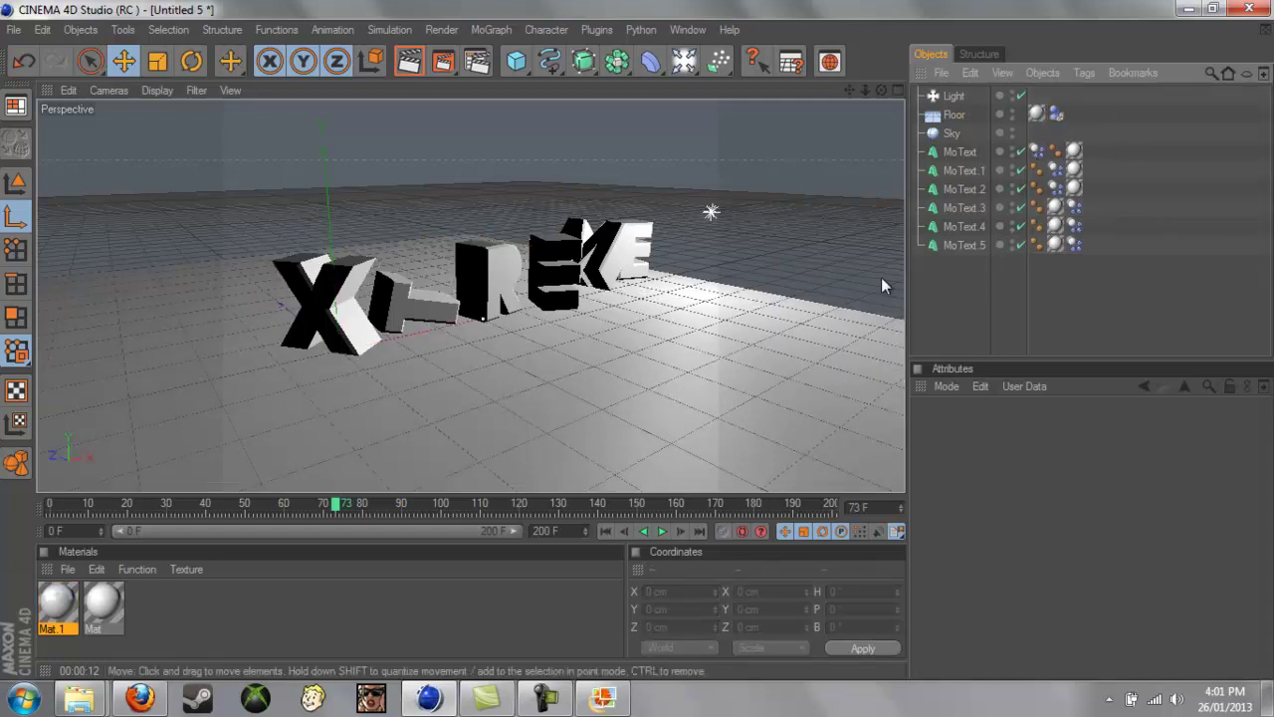
drag(336, 505, 49, 516)
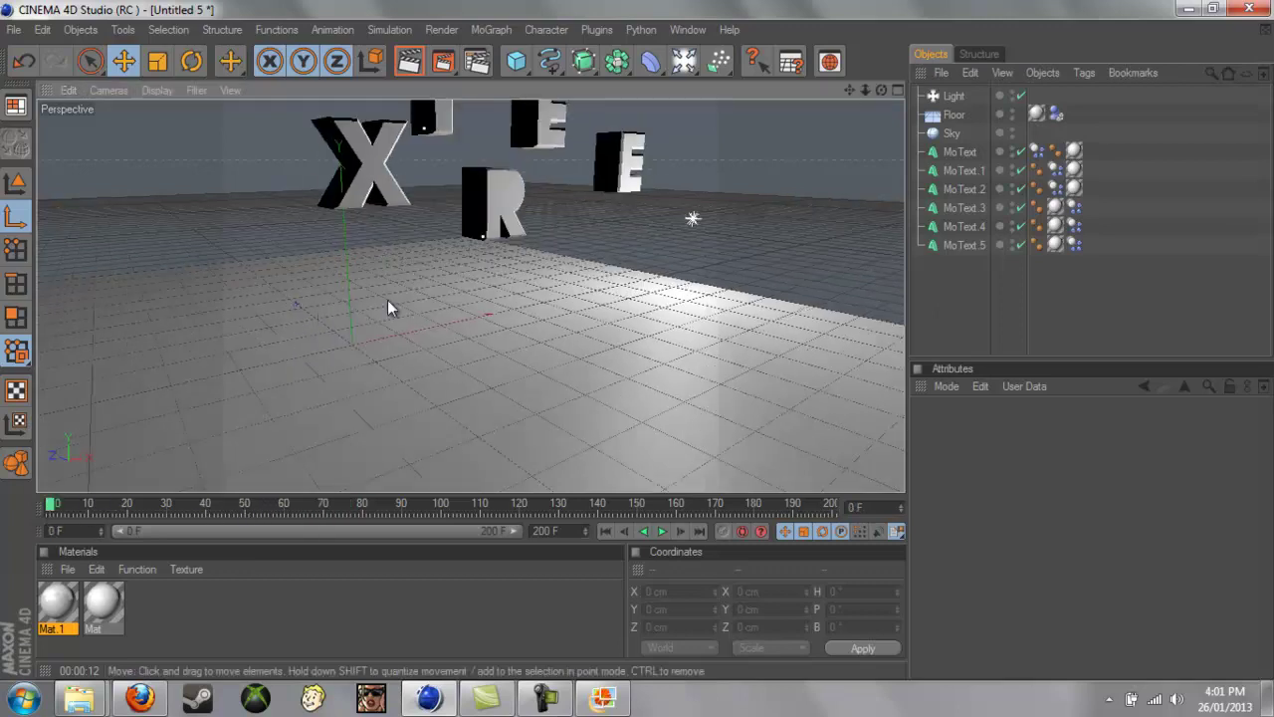
scroll(676, 456, up, 2)
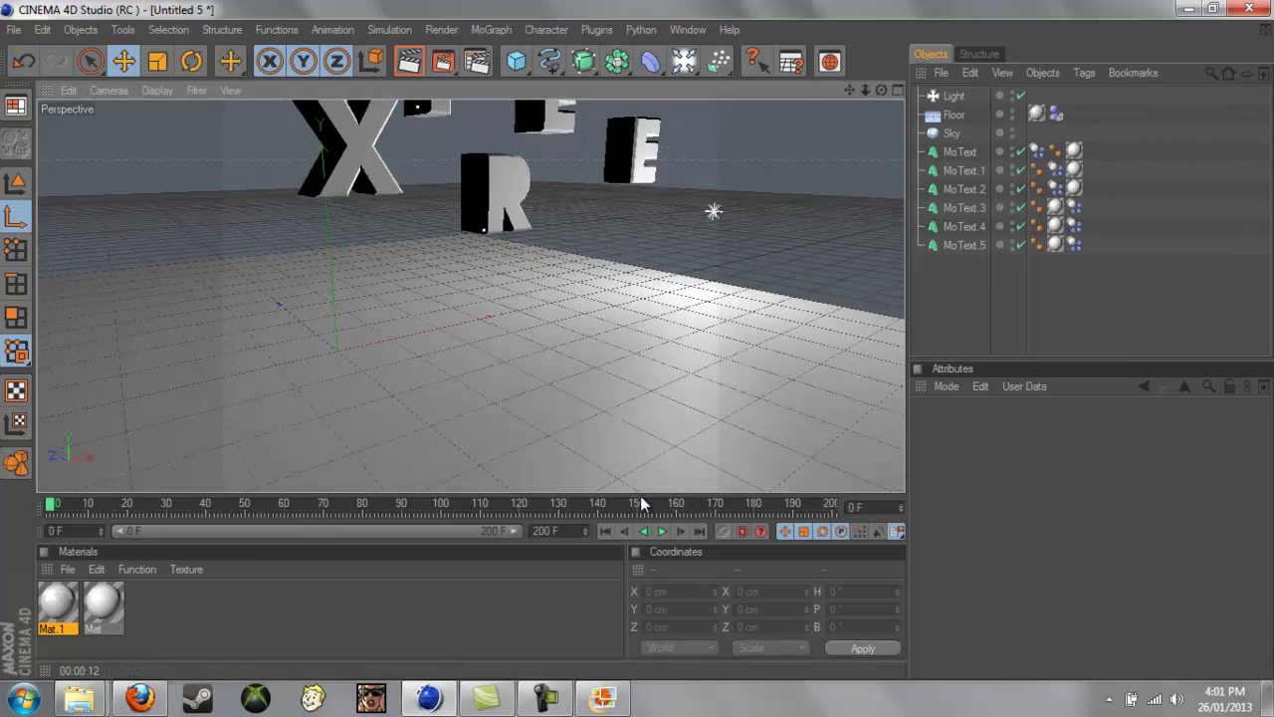
click(662, 532)
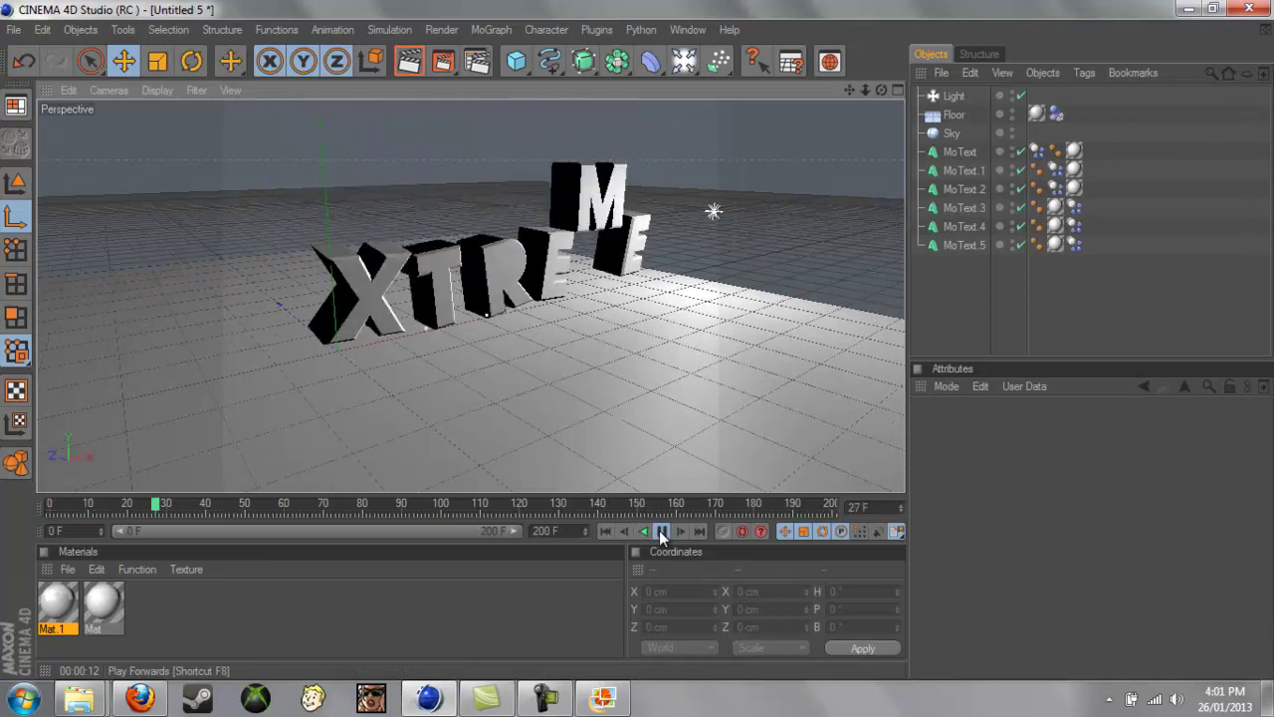
click(662, 532)
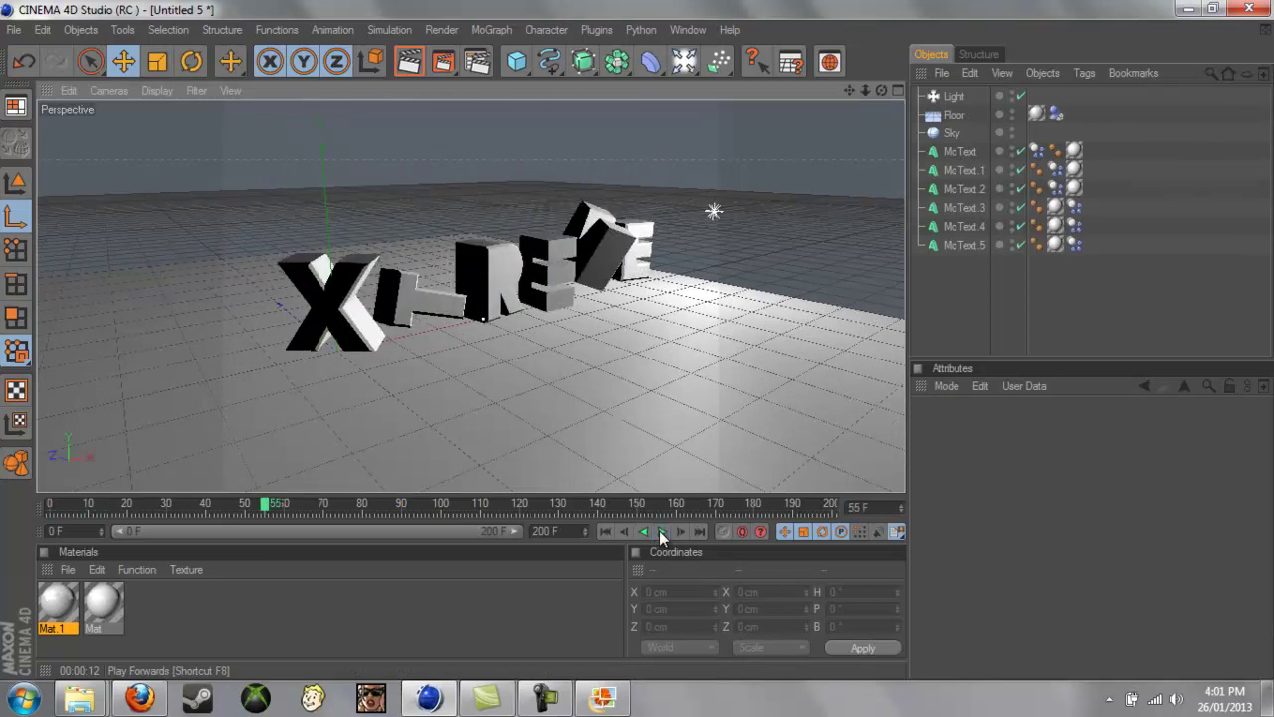
click(661, 531)
click(662, 532)
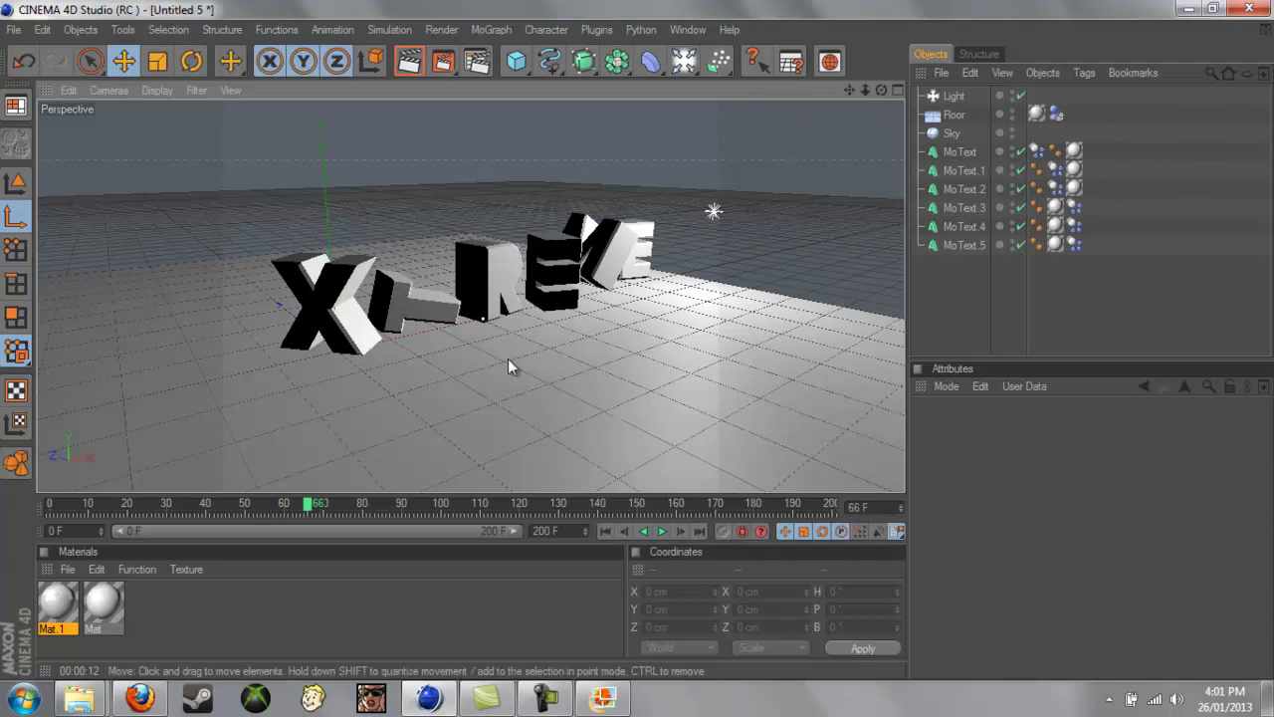
click(408, 61)
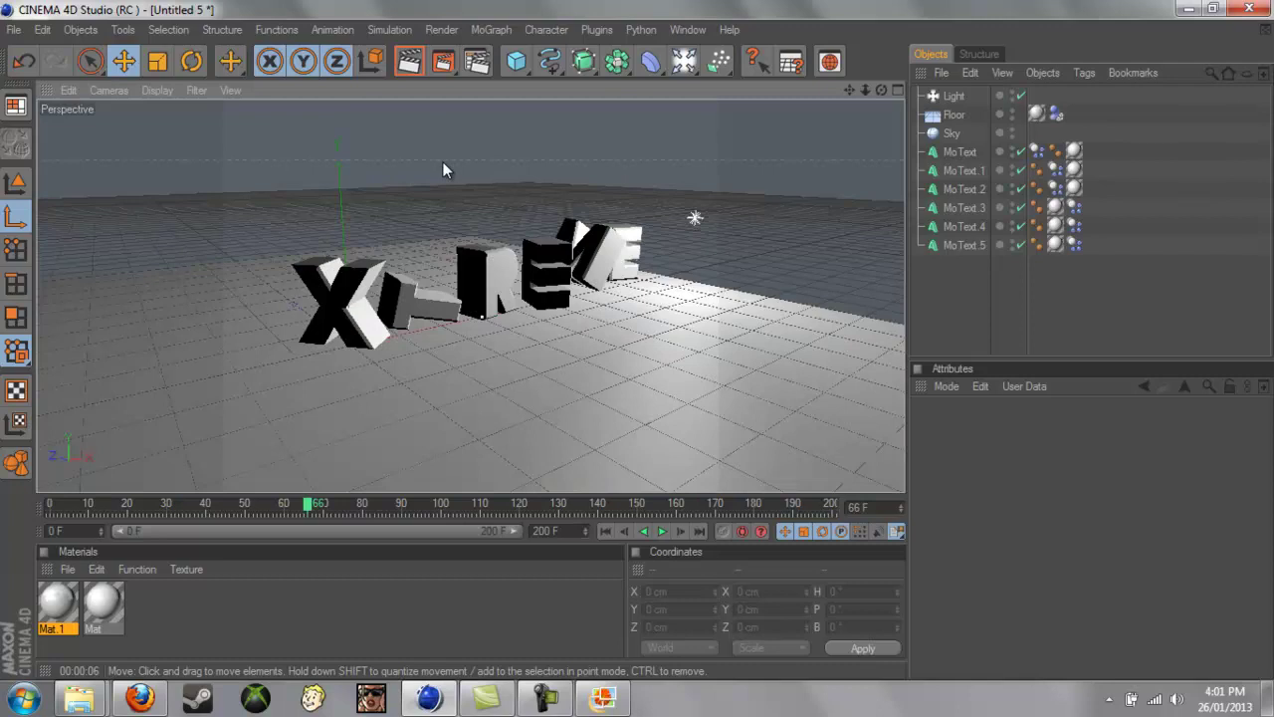
scroll(442, 169, up, 2)
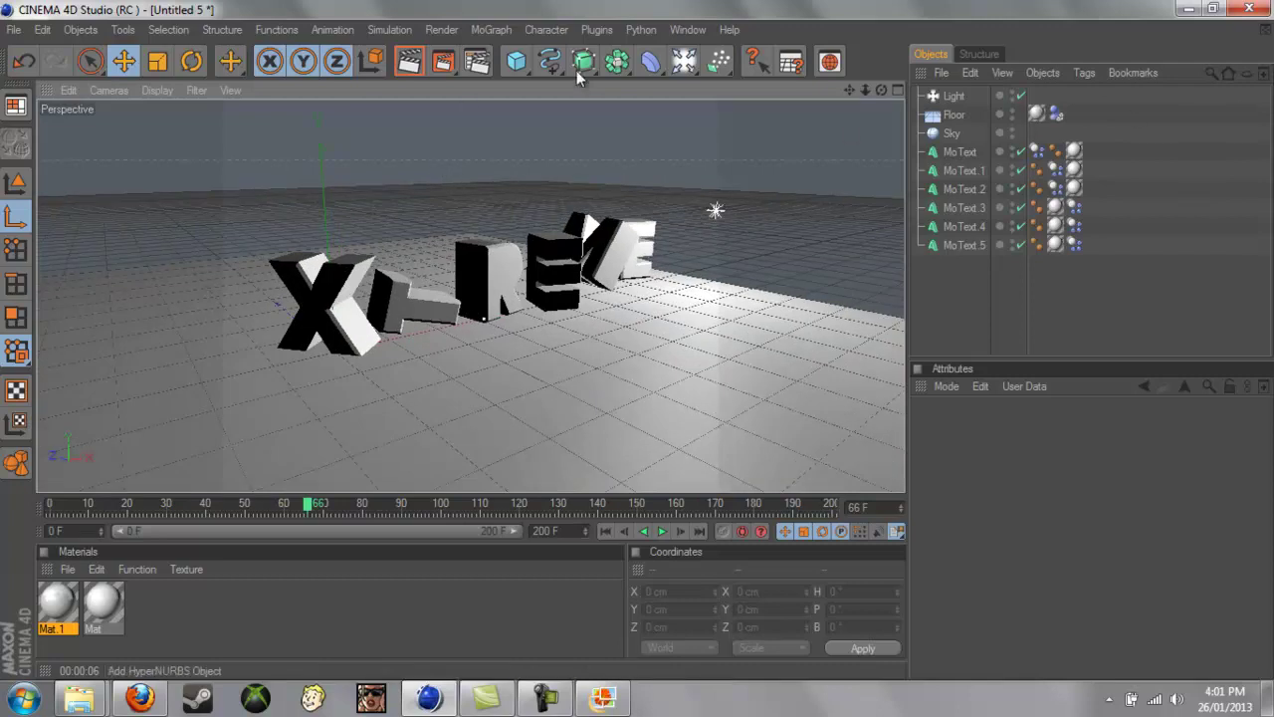
click(477, 61)
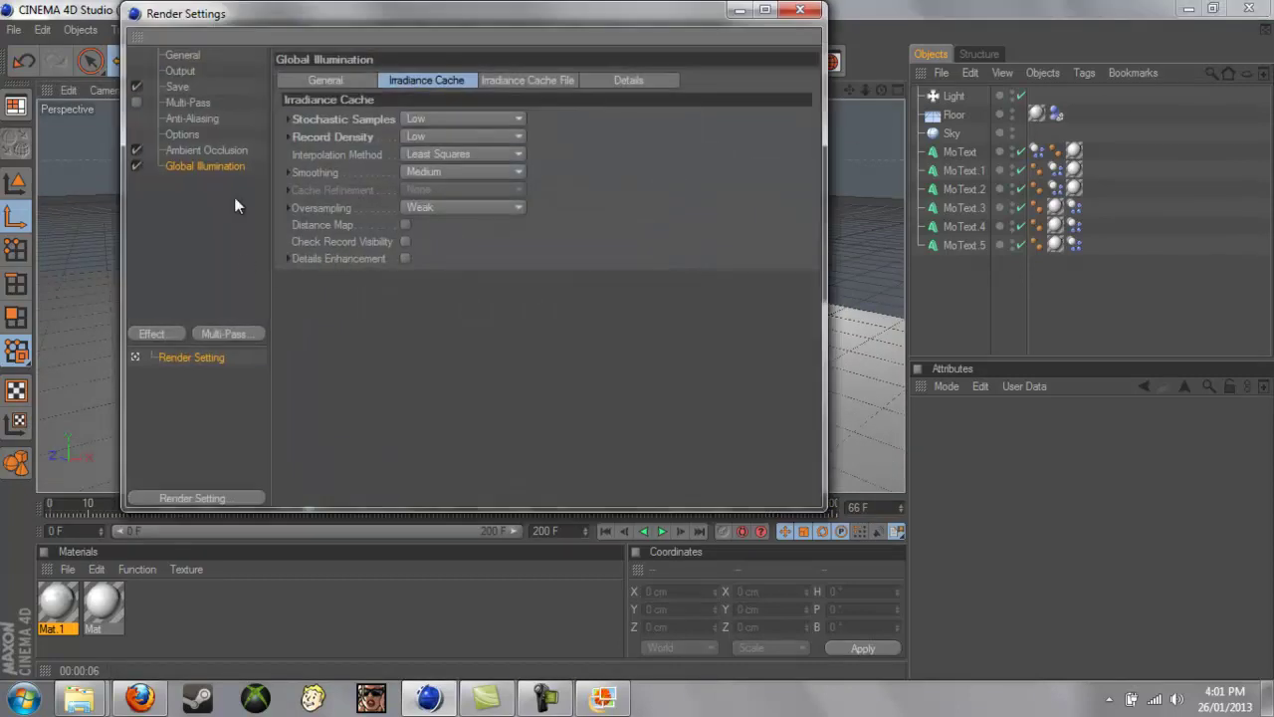
click(224, 149)
click(218, 164)
click(330, 80)
click(418, 80)
click(207, 151)
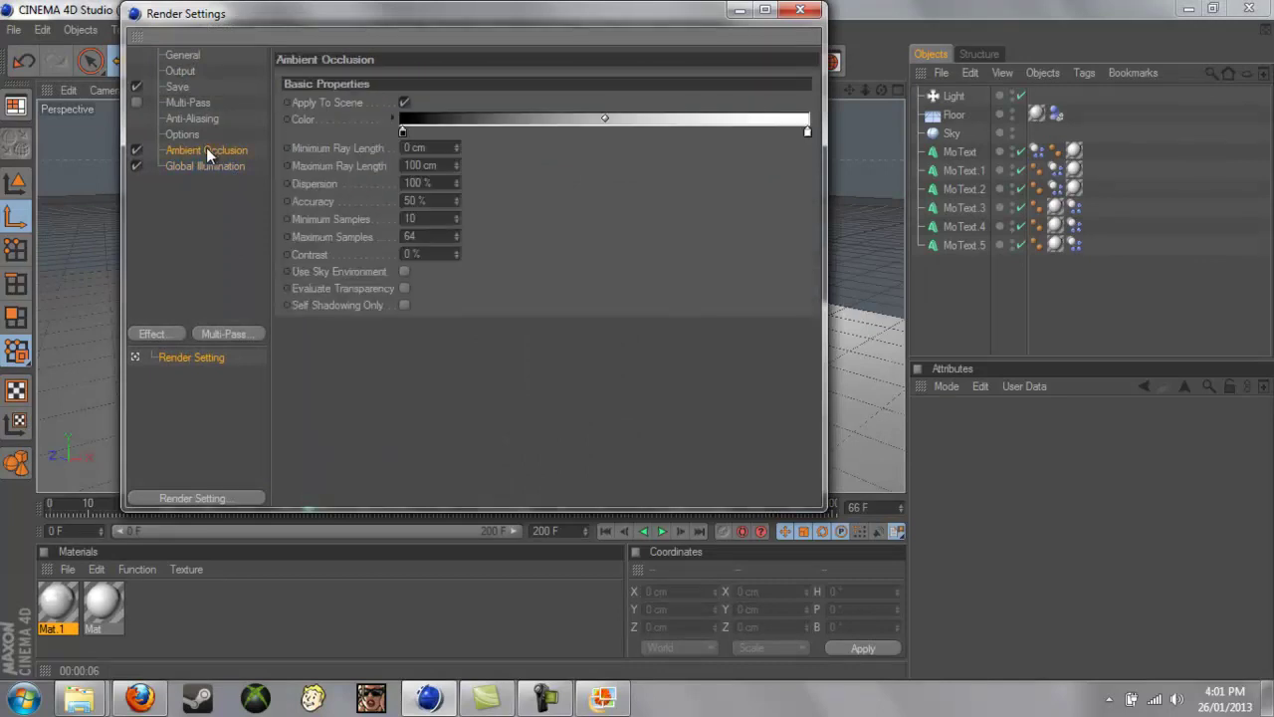
click(207, 165)
click(799, 10)
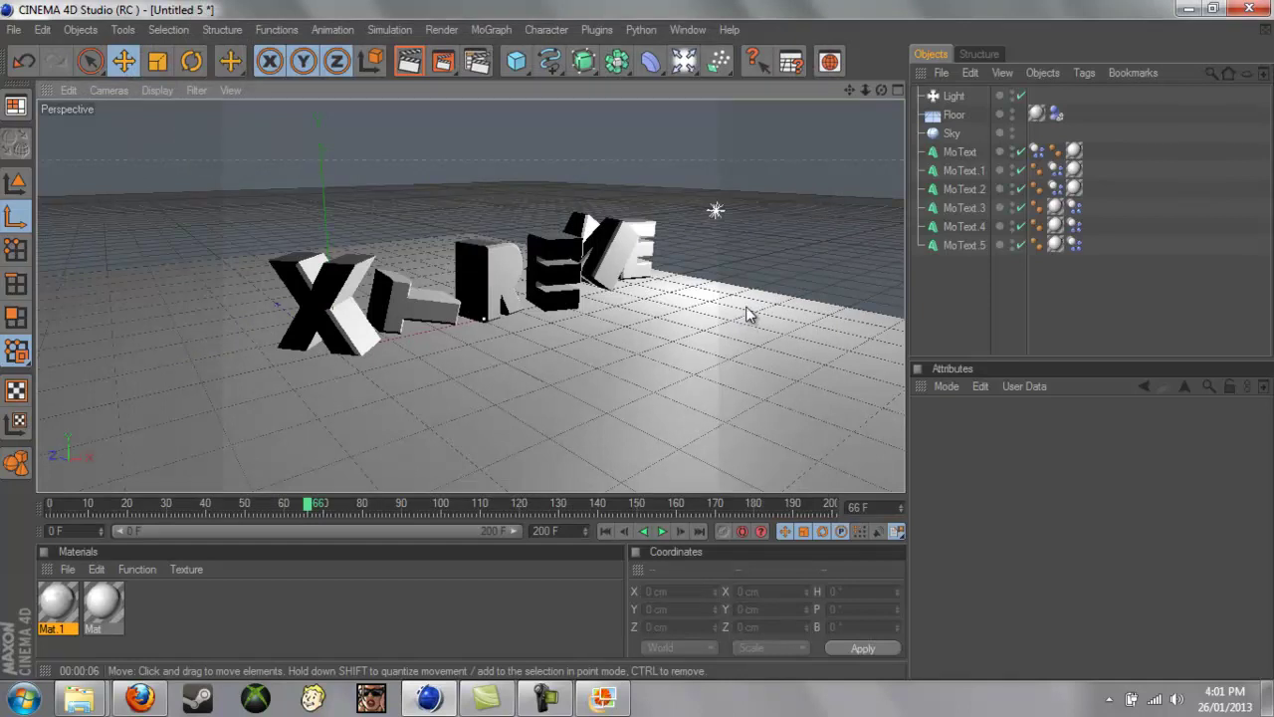
click(952, 96)
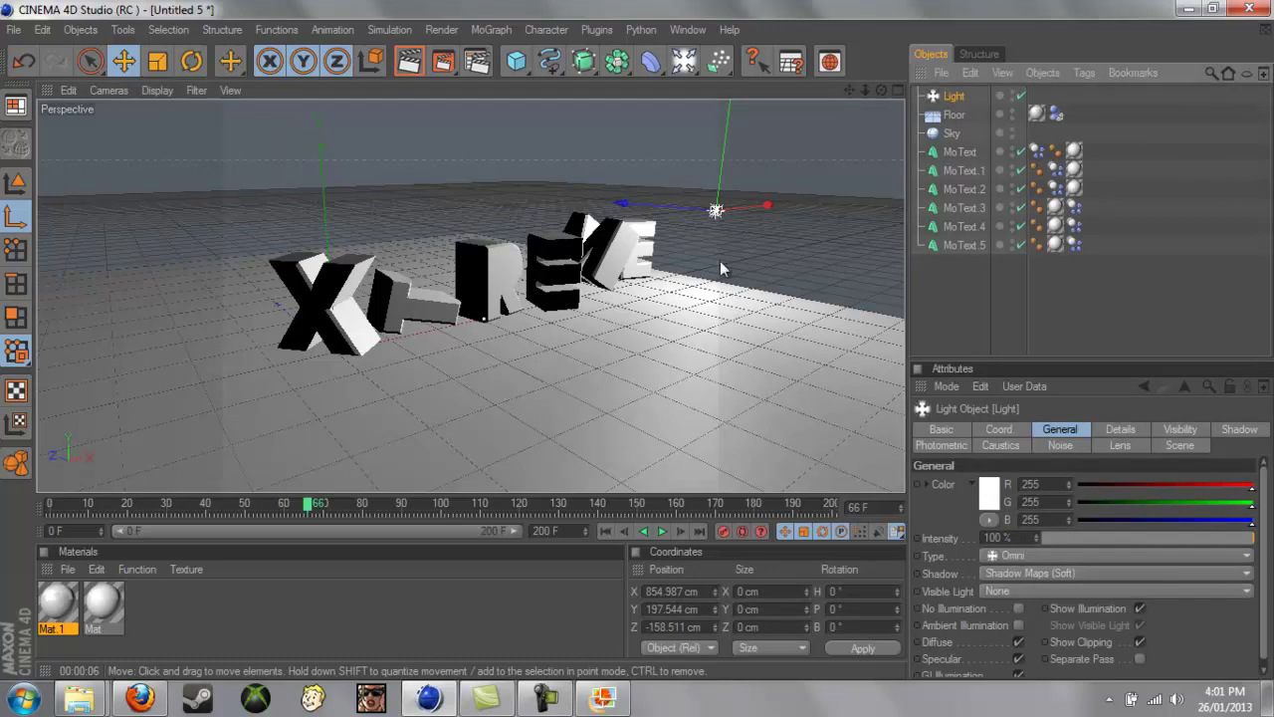
click(684, 61)
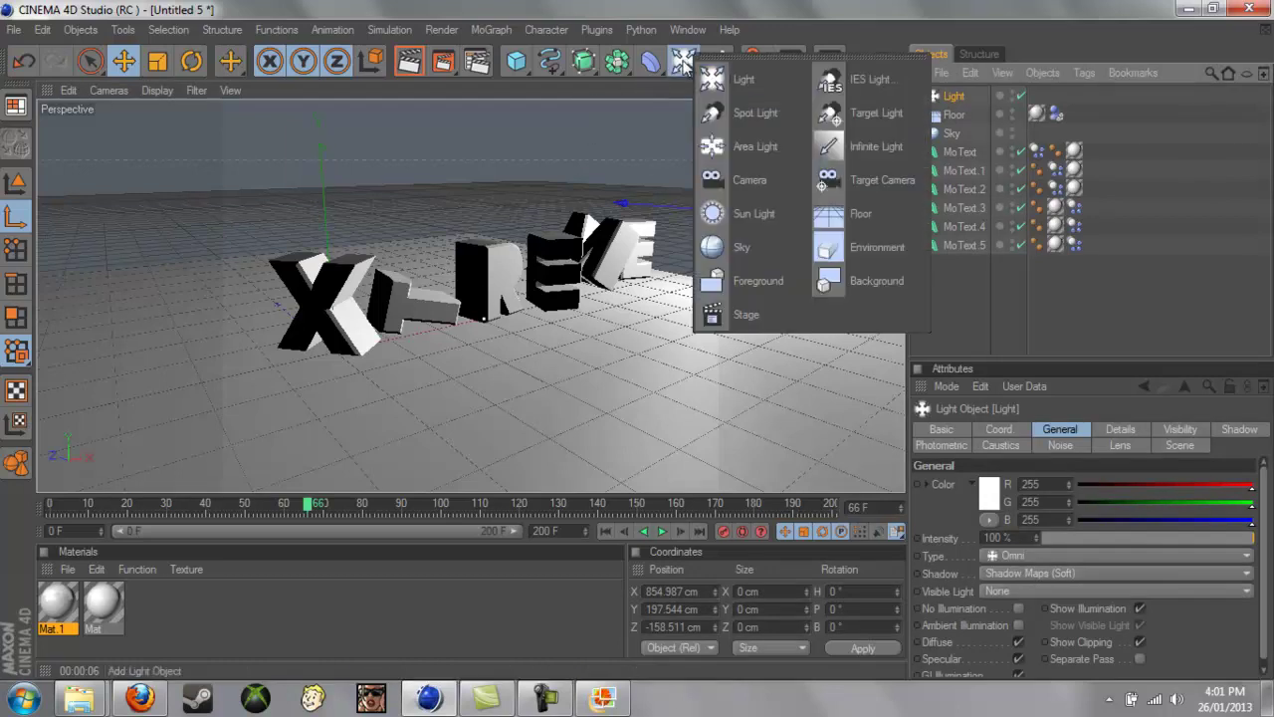
click(957, 134)
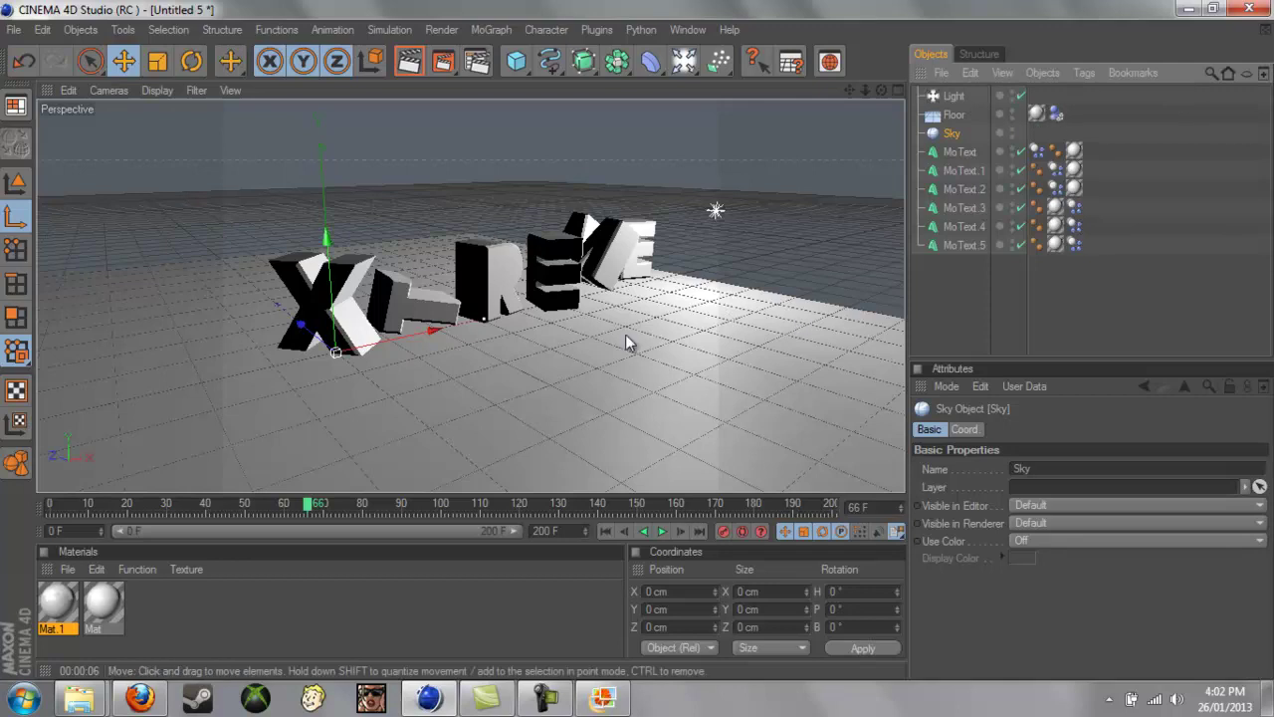
- Render the XTREME scene to the Picture Viewer for the final reflective-floor image
click(408, 61)
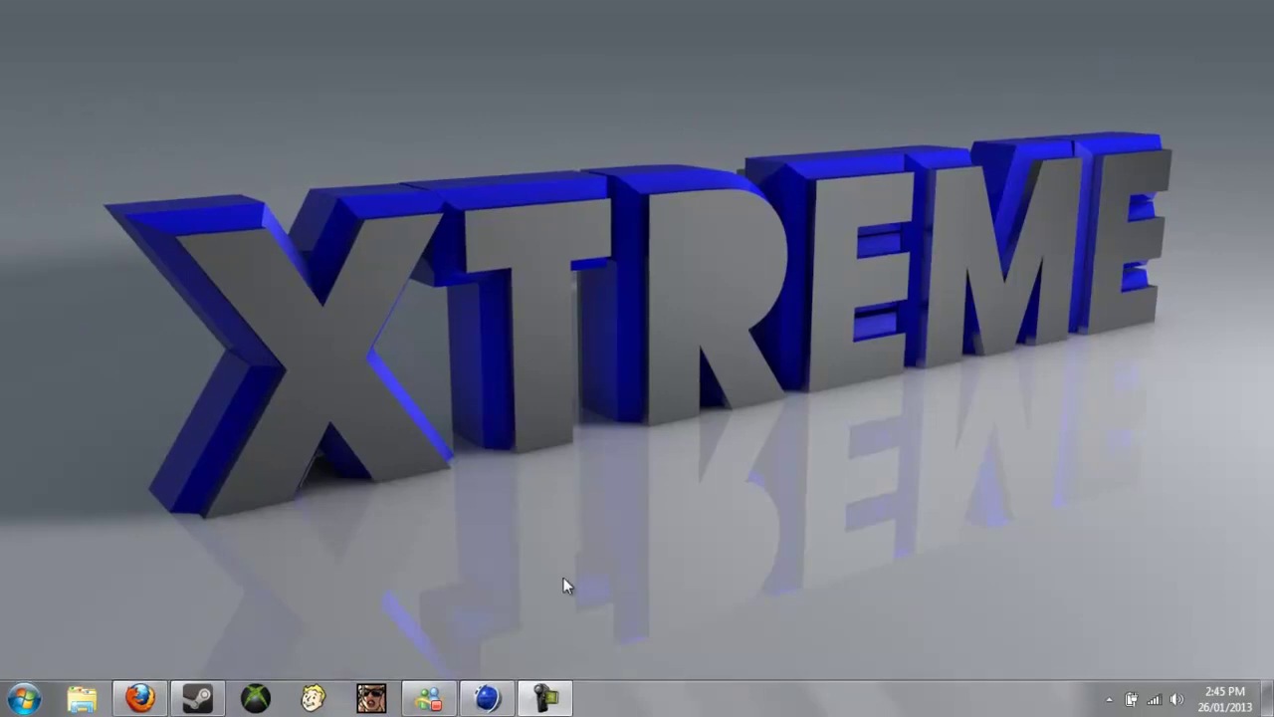
- Return to Cinema 4D and create a new empty document, Untitled 4
click(490, 701)
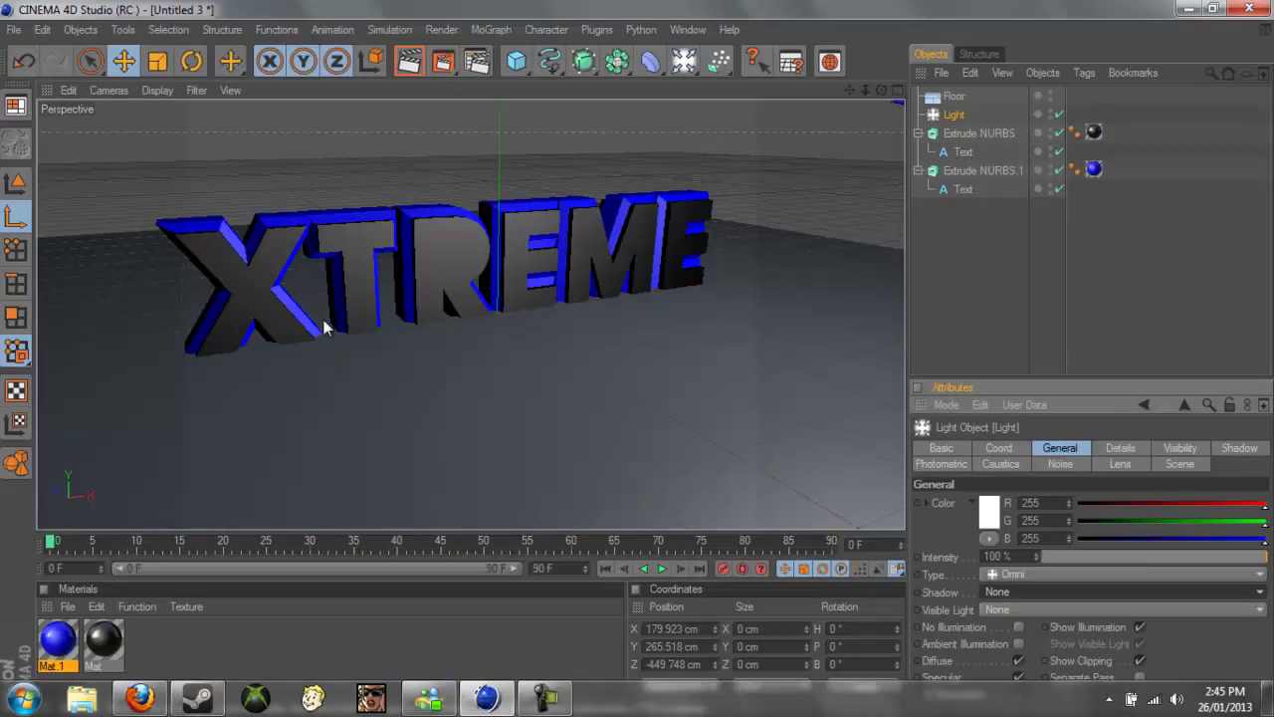
drag(883, 92, 637, 357)
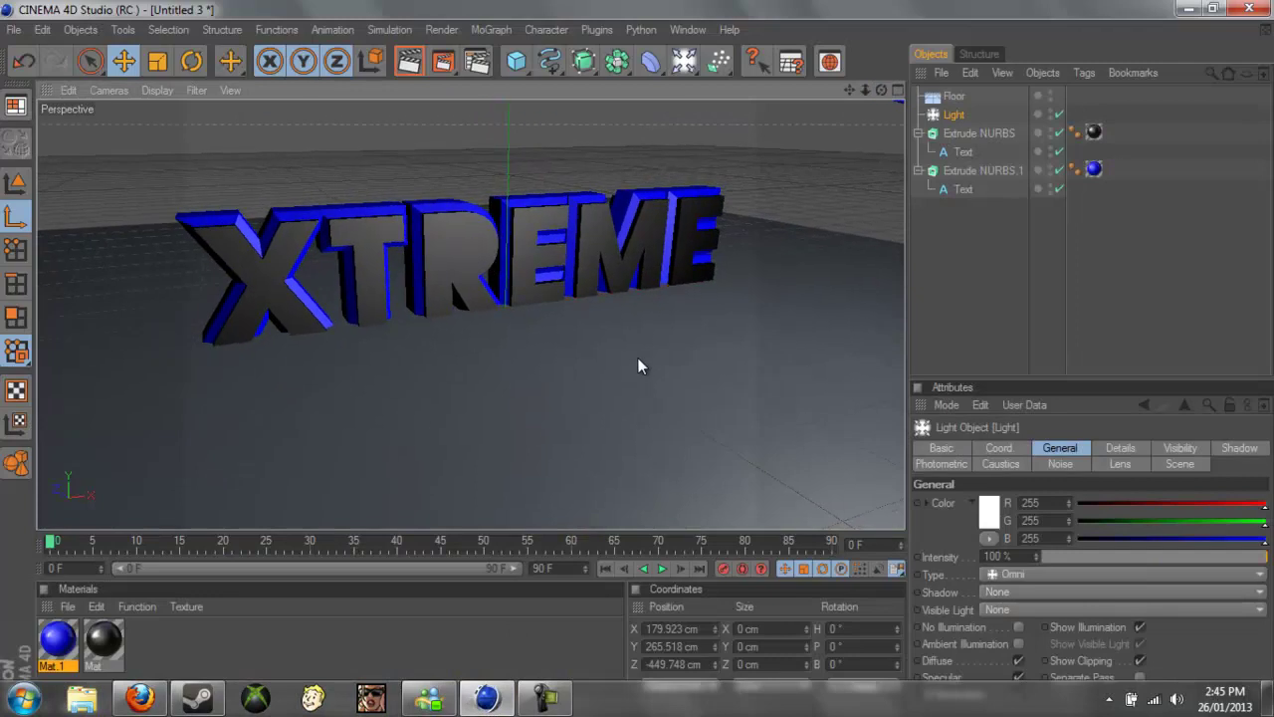
click(17, 30)
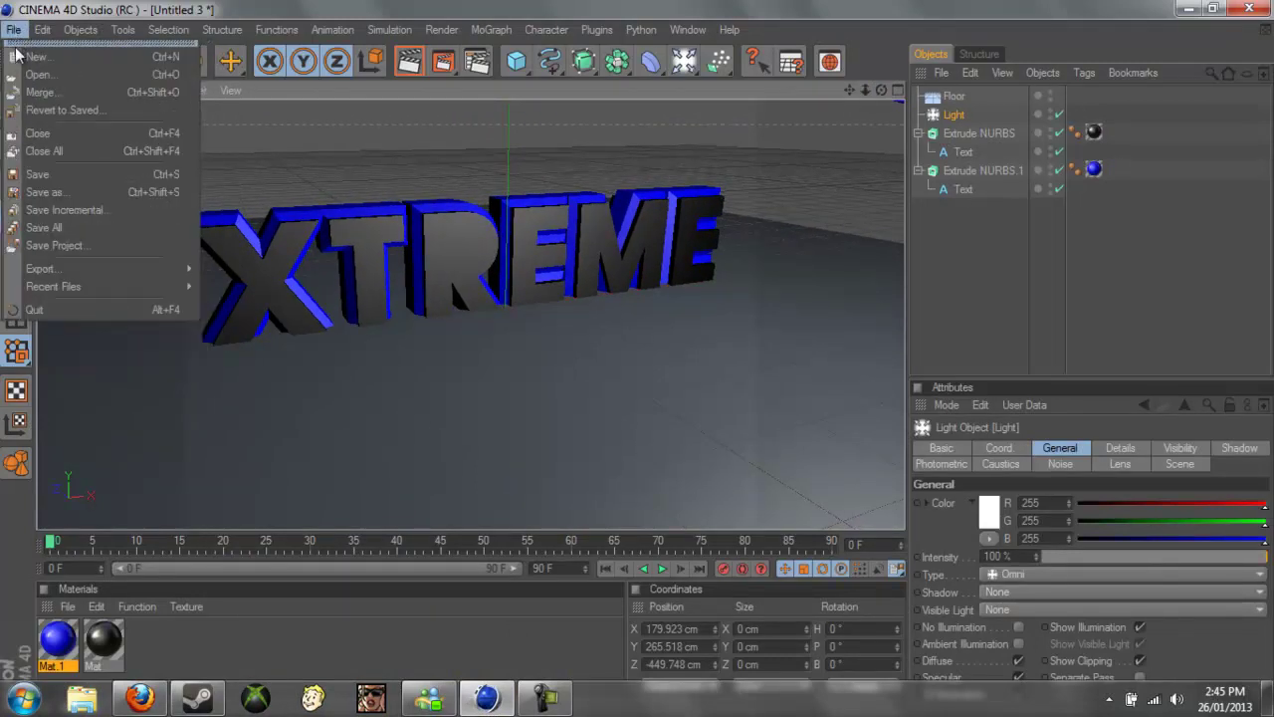
click(30, 56)
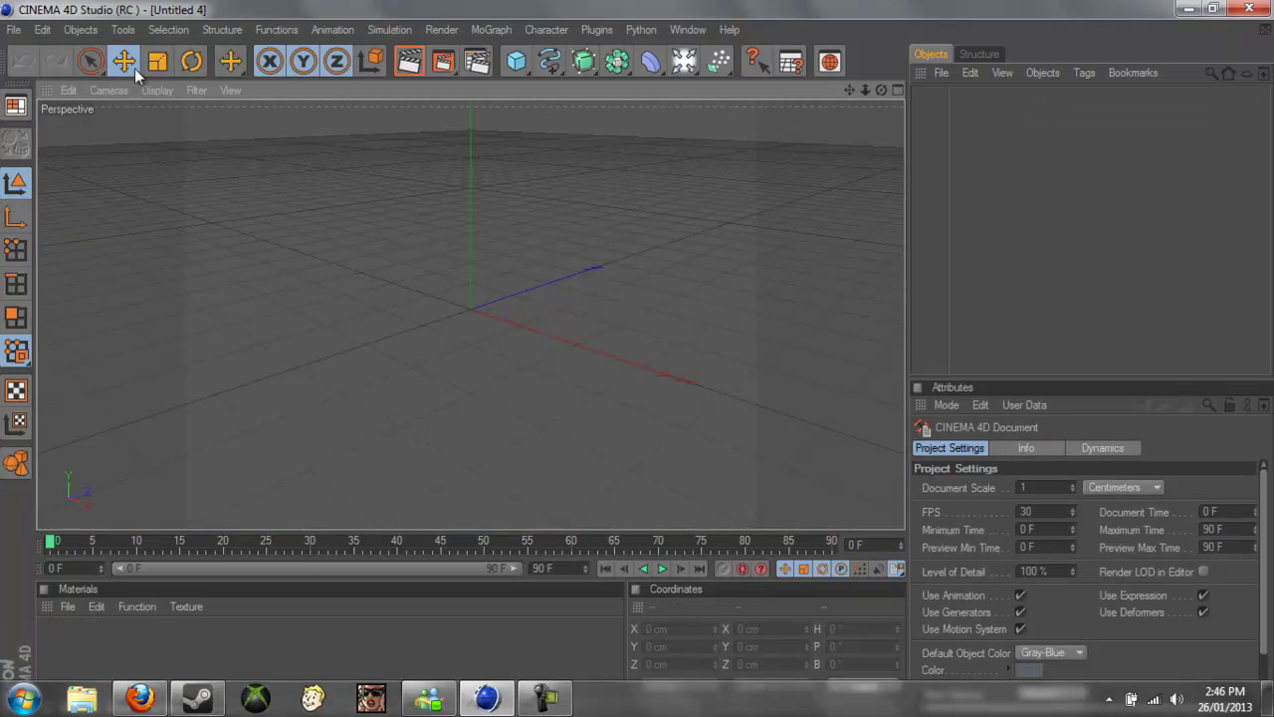
- Add a Text spline and replace its default text with 'Xtreme'
click(550, 62)
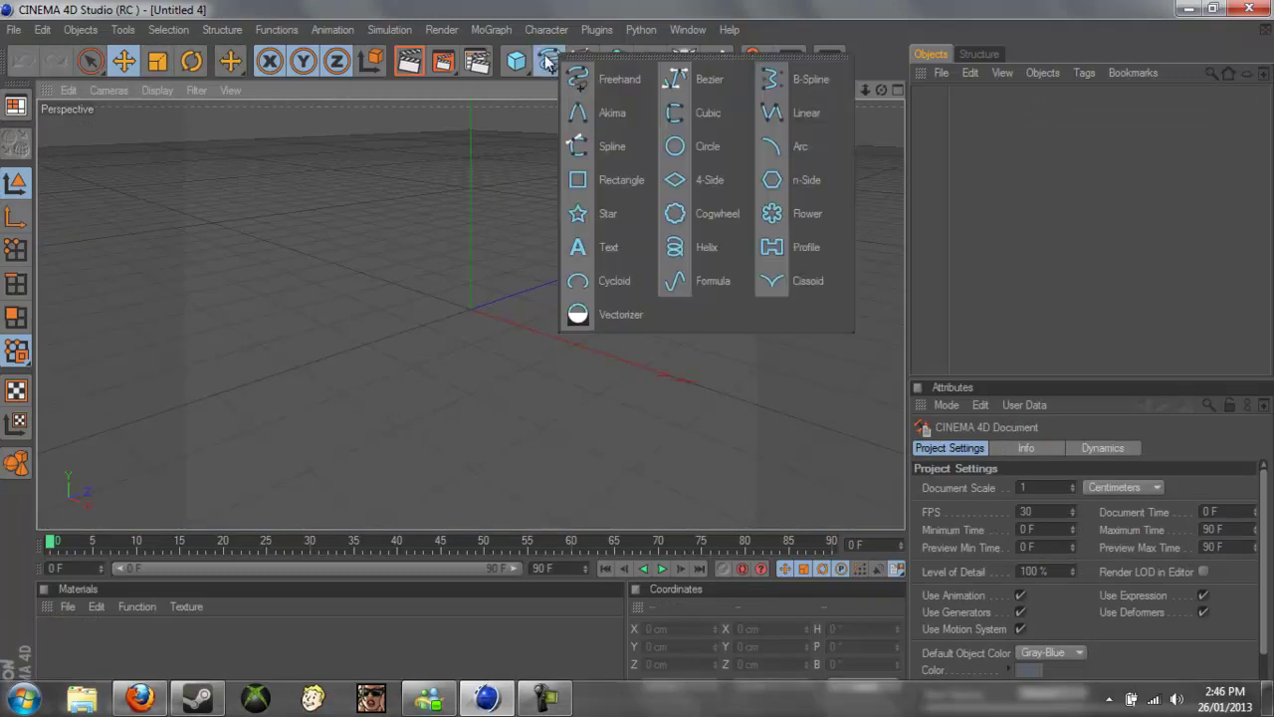
click(616, 249)
click(1034, 498)
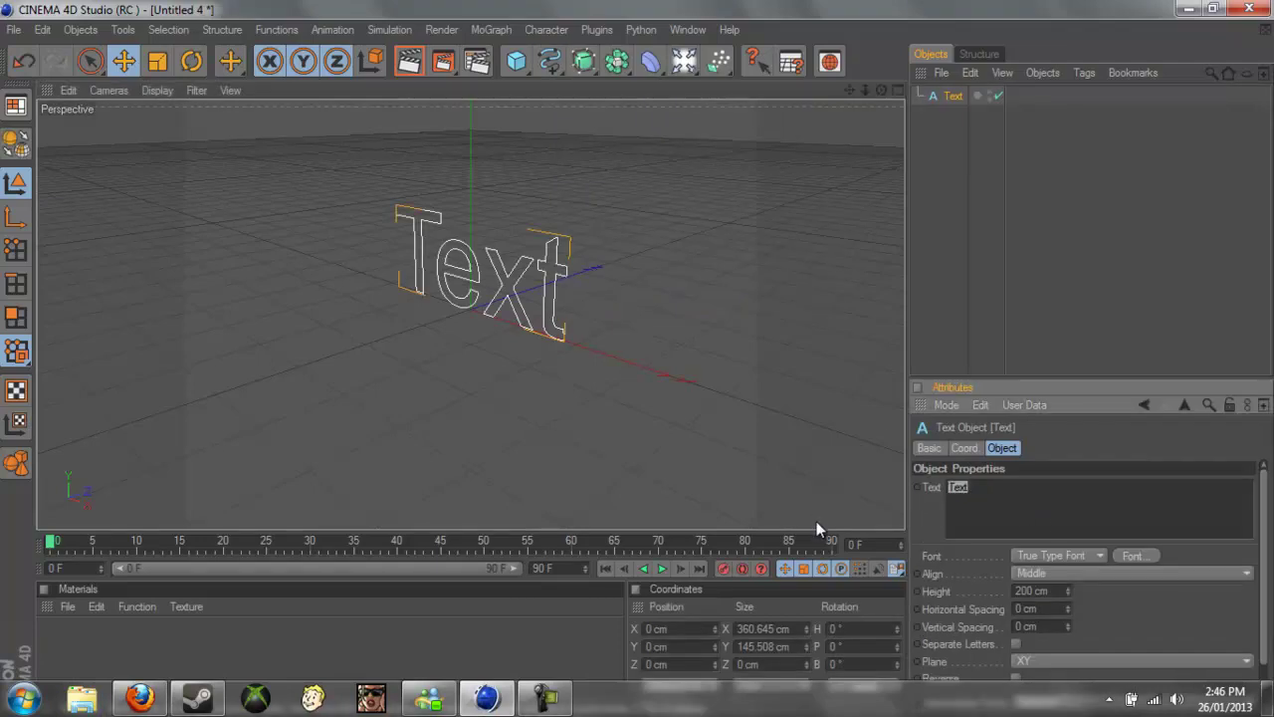
key(BackSpace)
key(BackSpace)
key(BackSpace)
key(BackSpace)
text(Xtreme\)
key(Return)
key(BackSpace)
key(BackSpace)
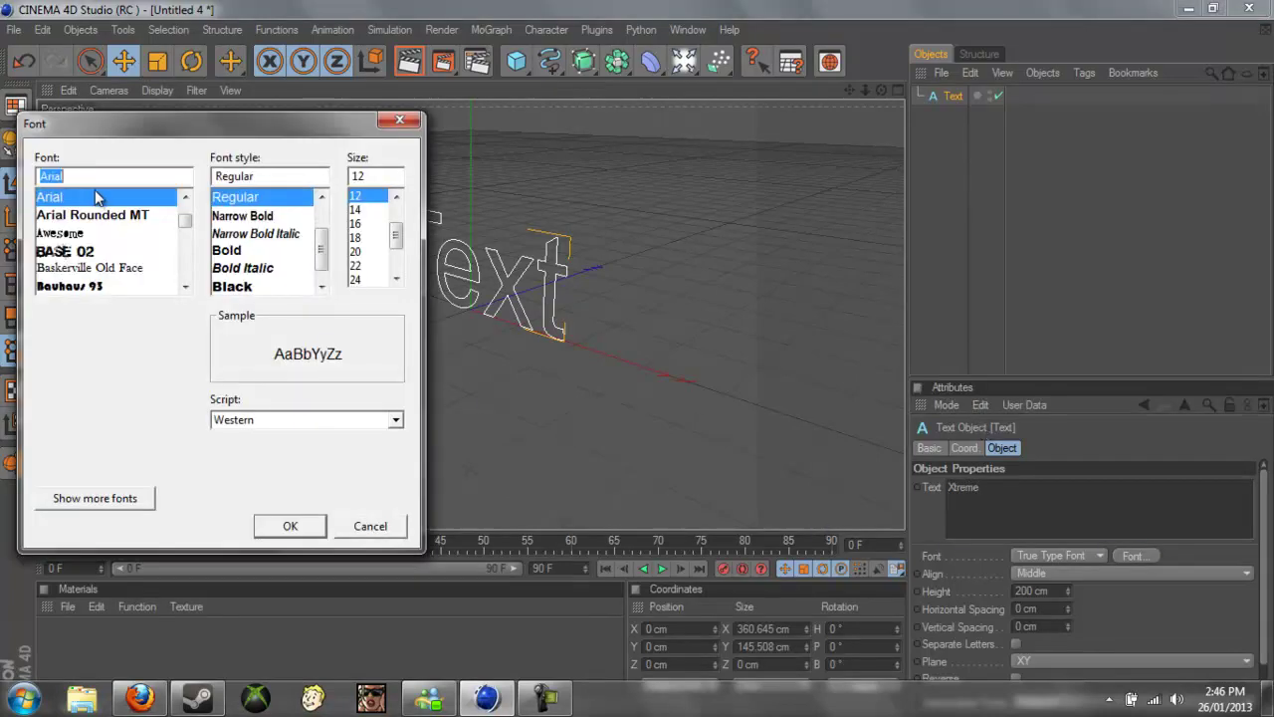
- Switch the text font to REBOARD and set horizontal spacing to 27 cm
key(BackSpace)
text(Re)
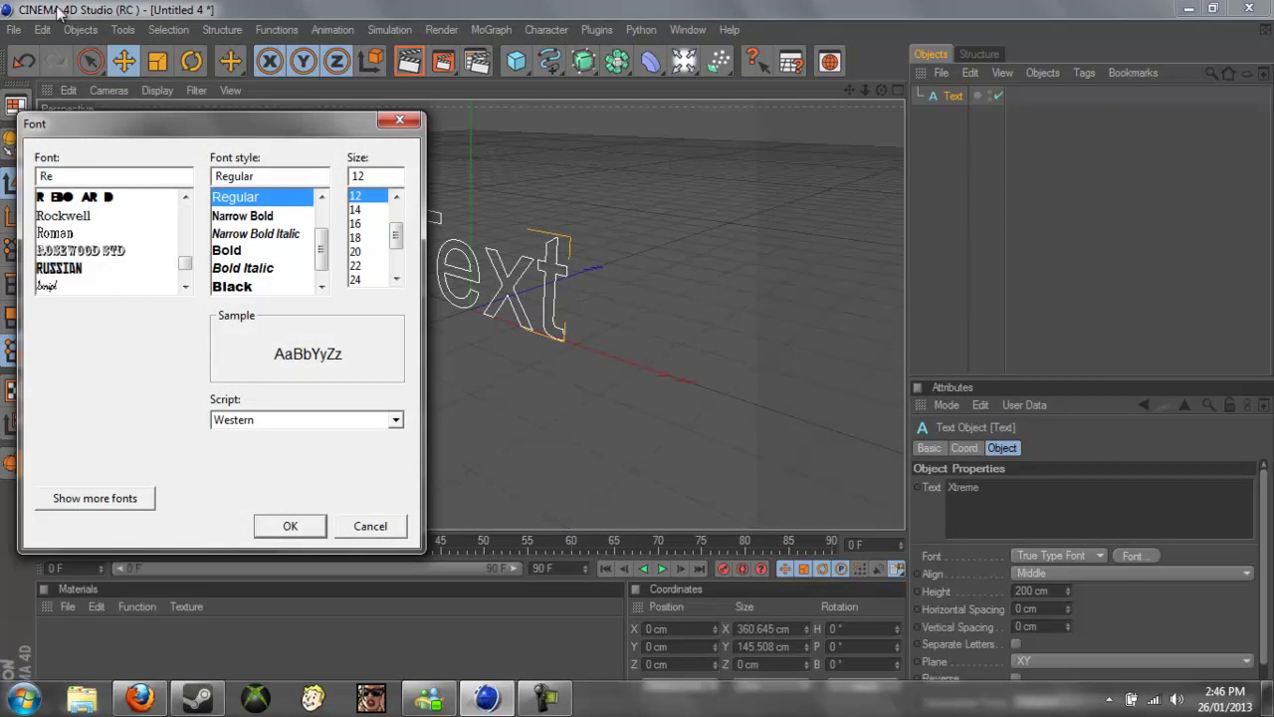
click(117, 197)
click(290, 526)
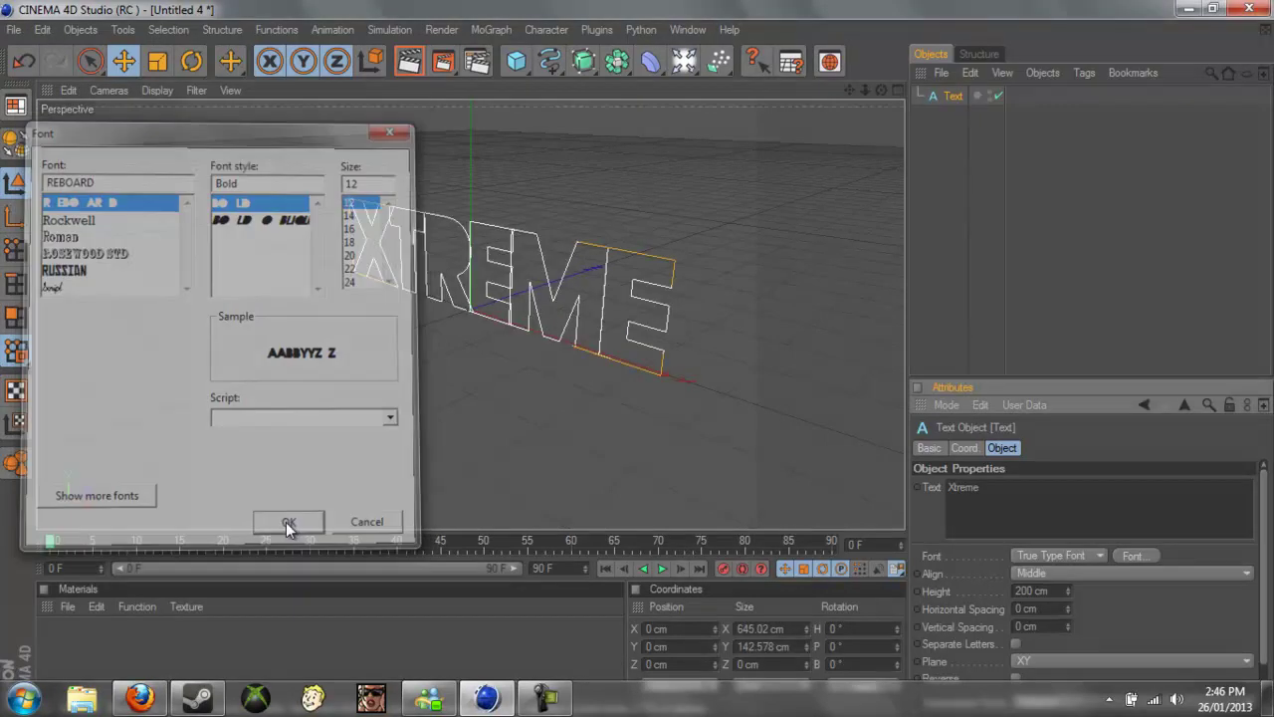
drag(1066, 605, 1066, 603)
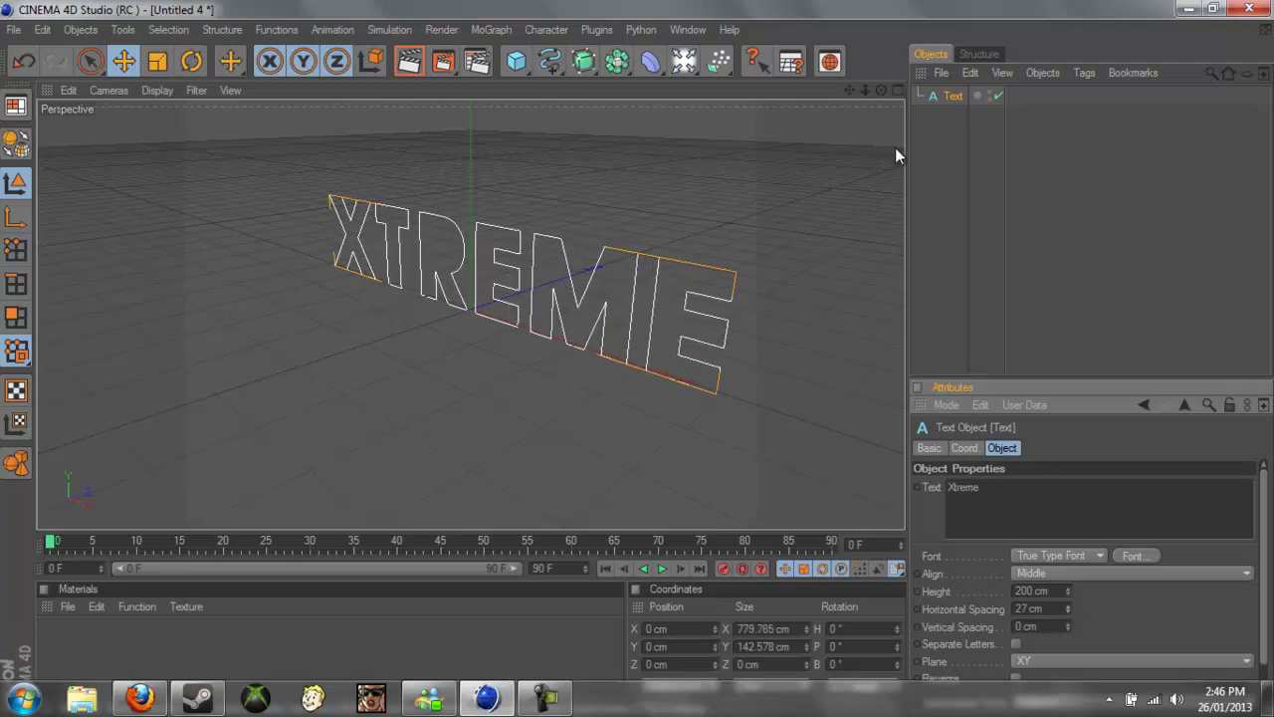
- Place the Xtreme text spline under a new Extrude NURBS and preview a render
click(591, 61)
click(751, 80)
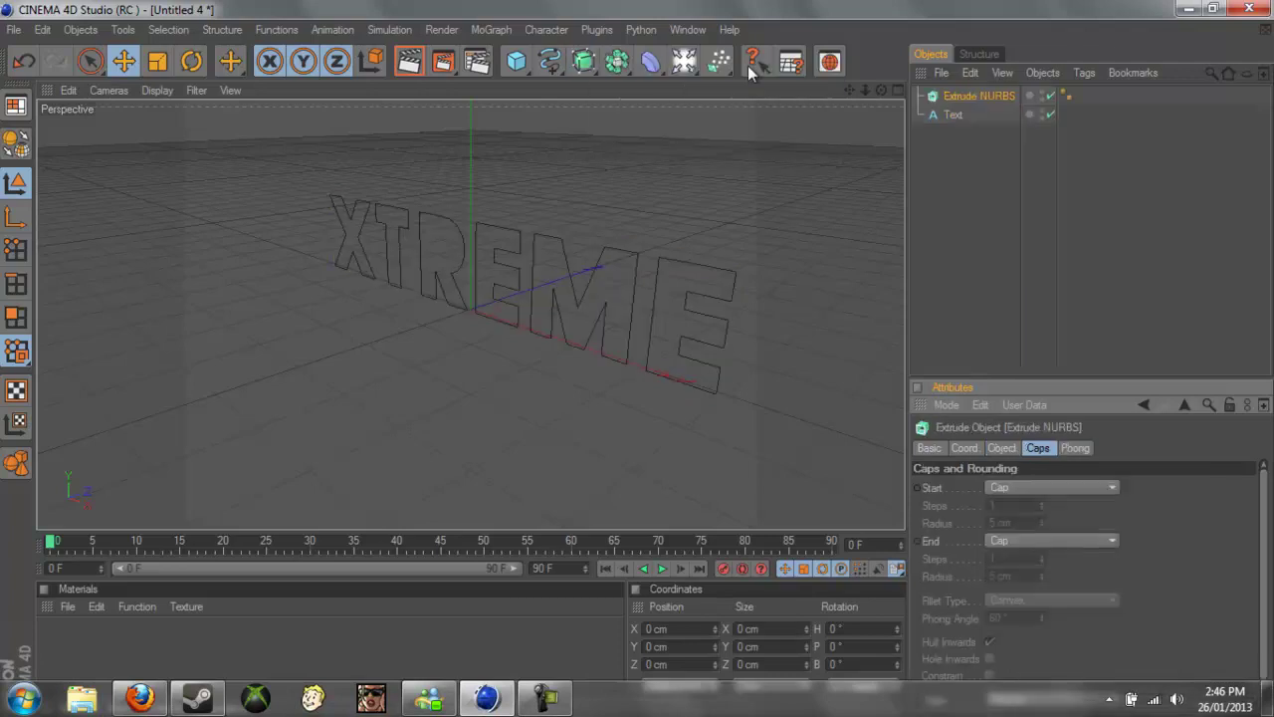
drag(941, 115, 977, 96)
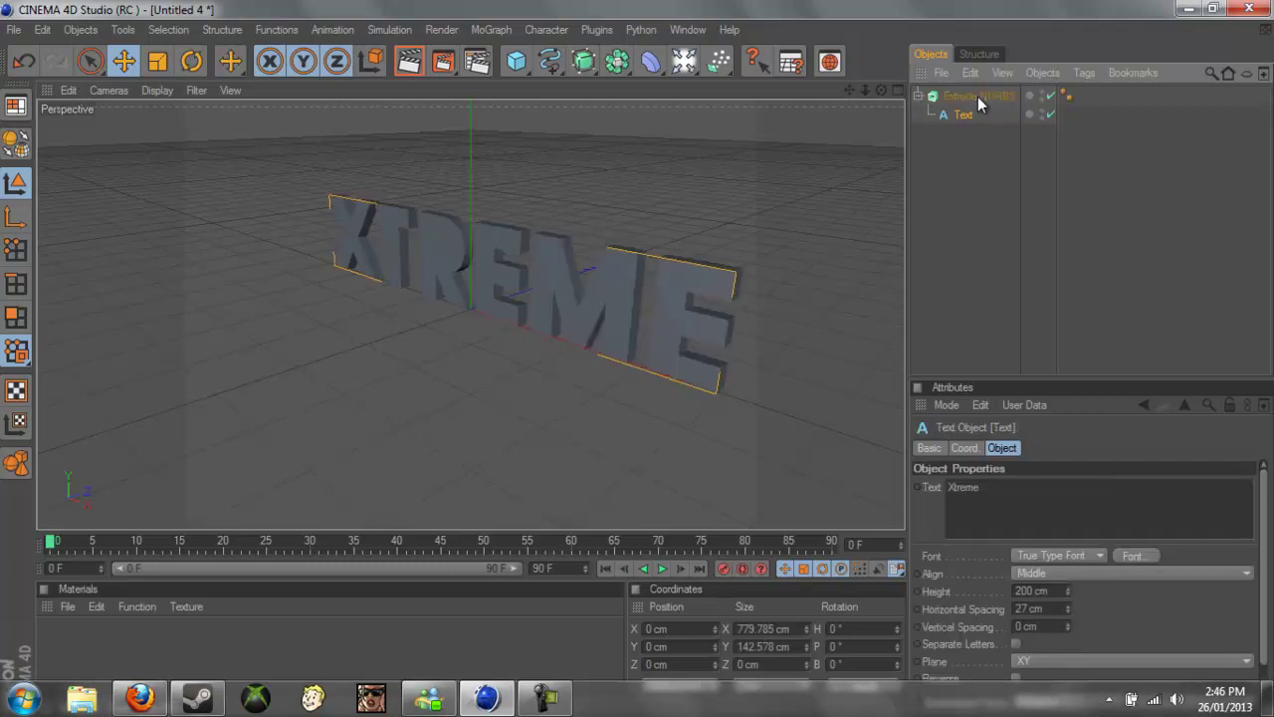
click(411, 62)
click(672, 174)
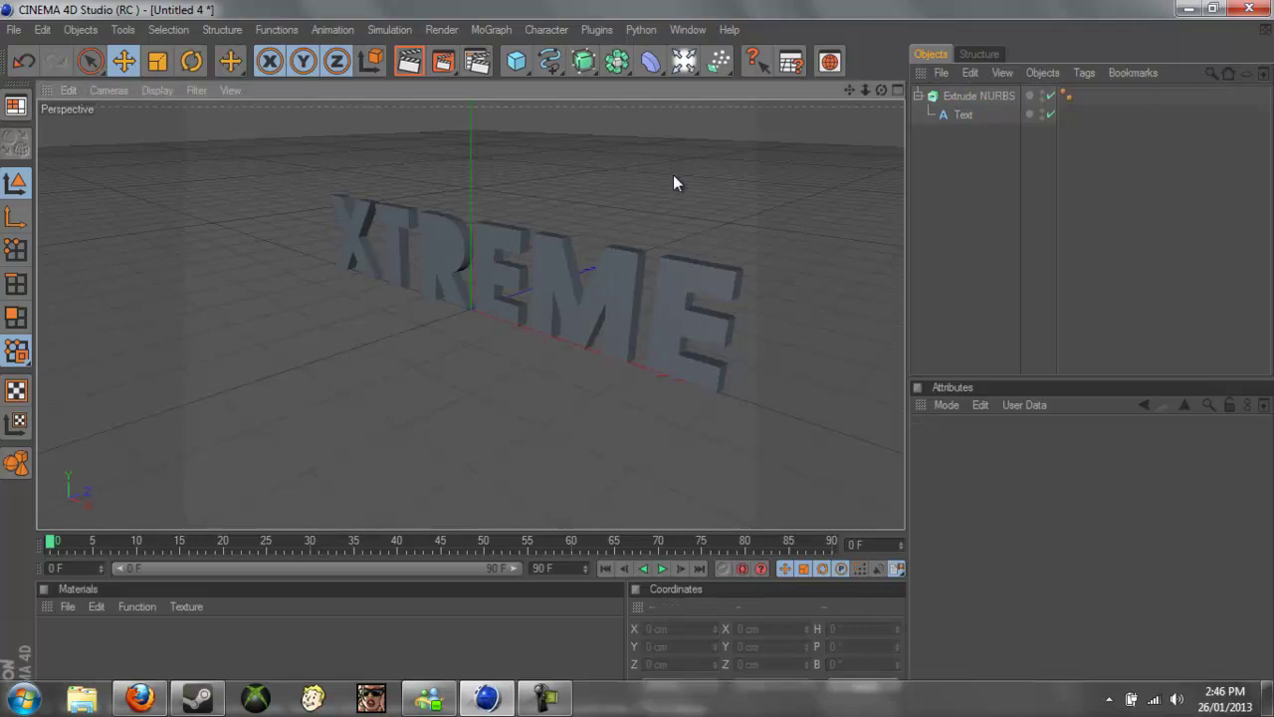
- Set the extrusion Movement Z to 80 cm and duplicate the Extrude NURBS object
click(975, 95)
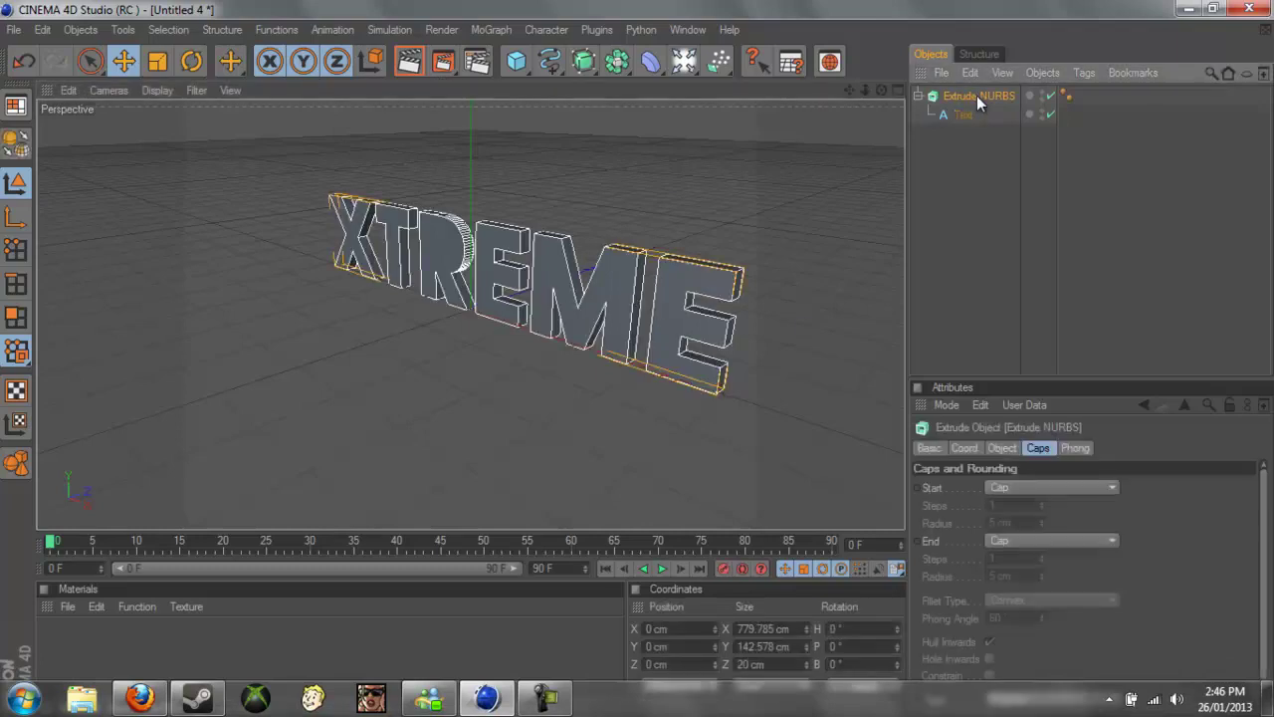
click(1000, 449)
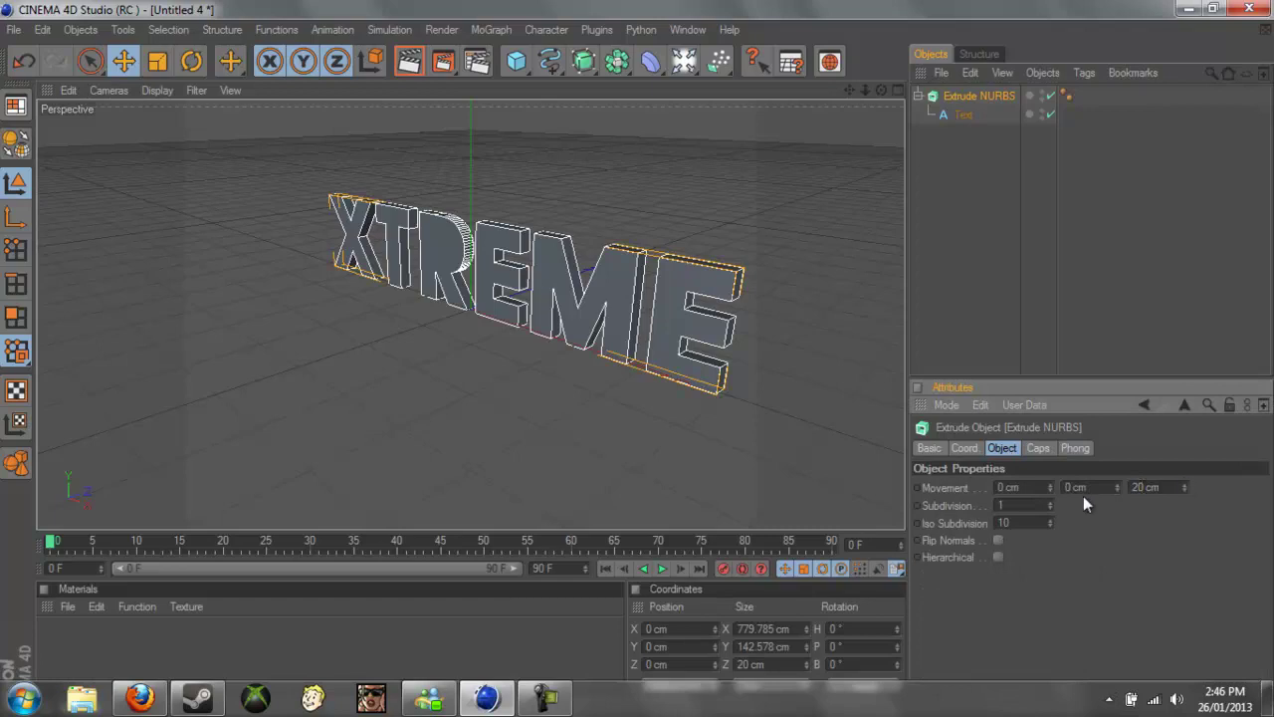
key(Tab)
key(BackSpace)
text(8)
key(Return)
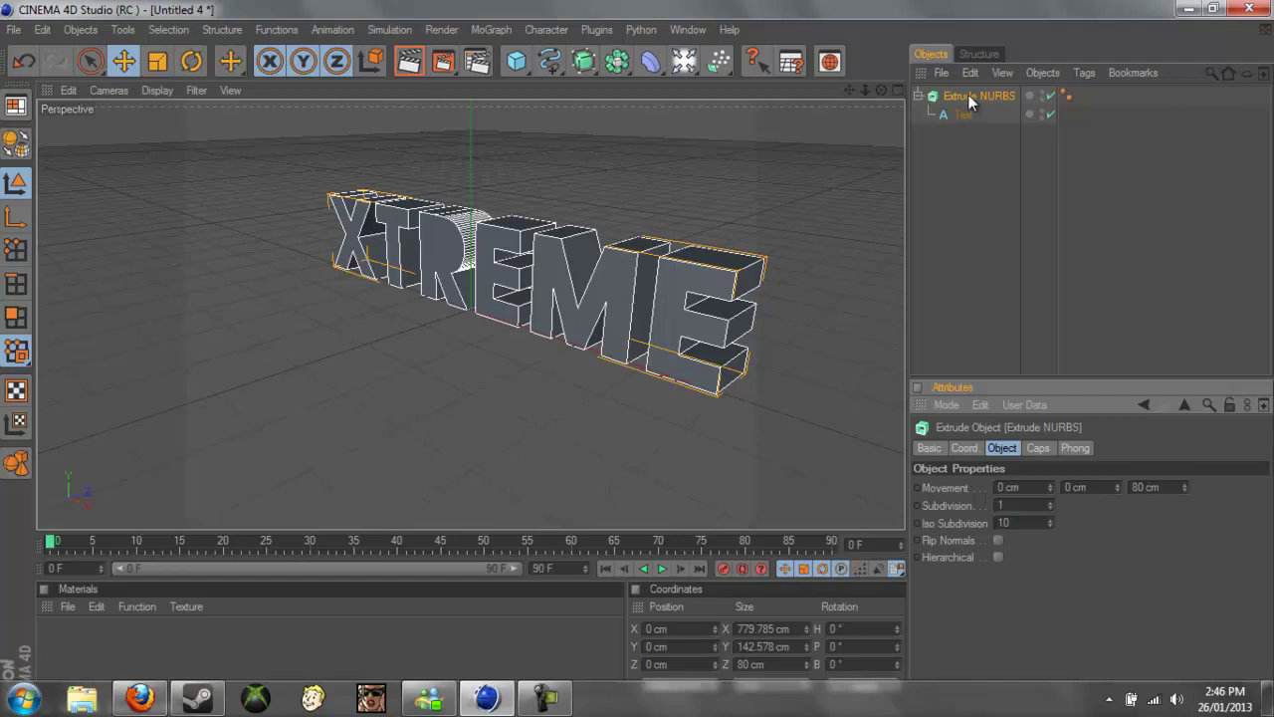
drag(968, 93, 970, 139)
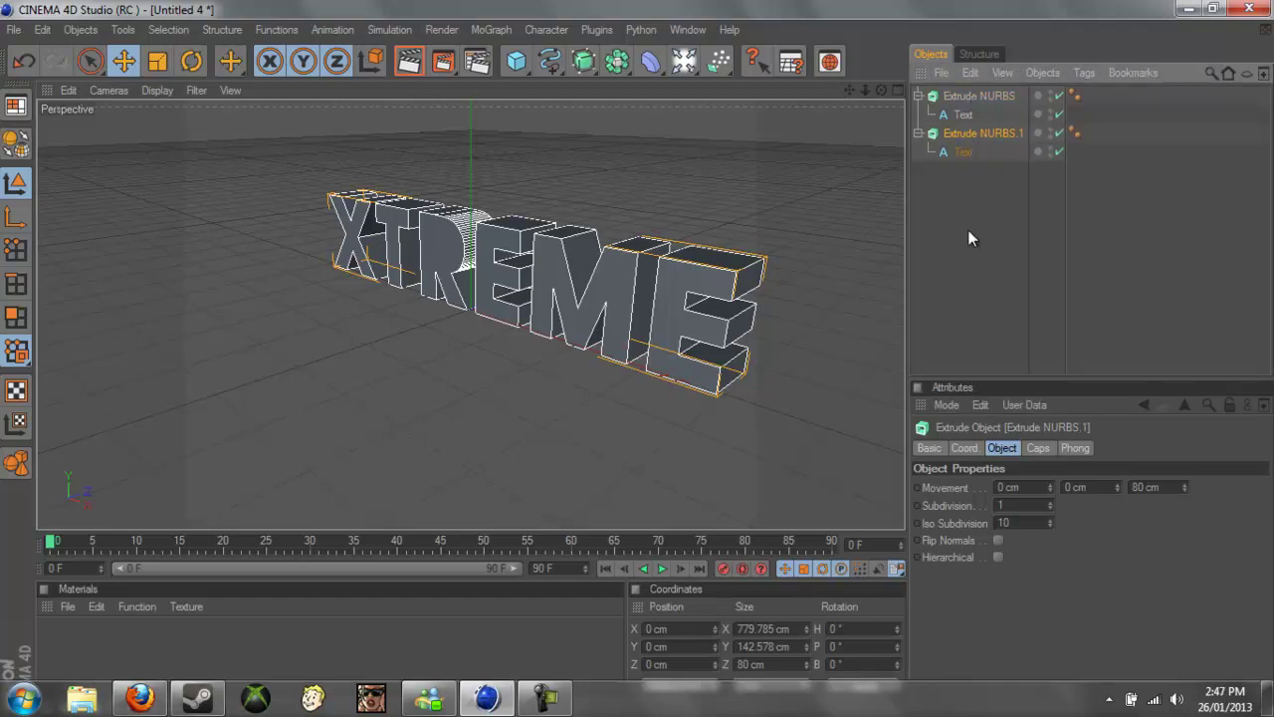
- Set the duplicate Extrude NURBS.1 depth to 40 cm
click(976, 135)
click(1133, 486)
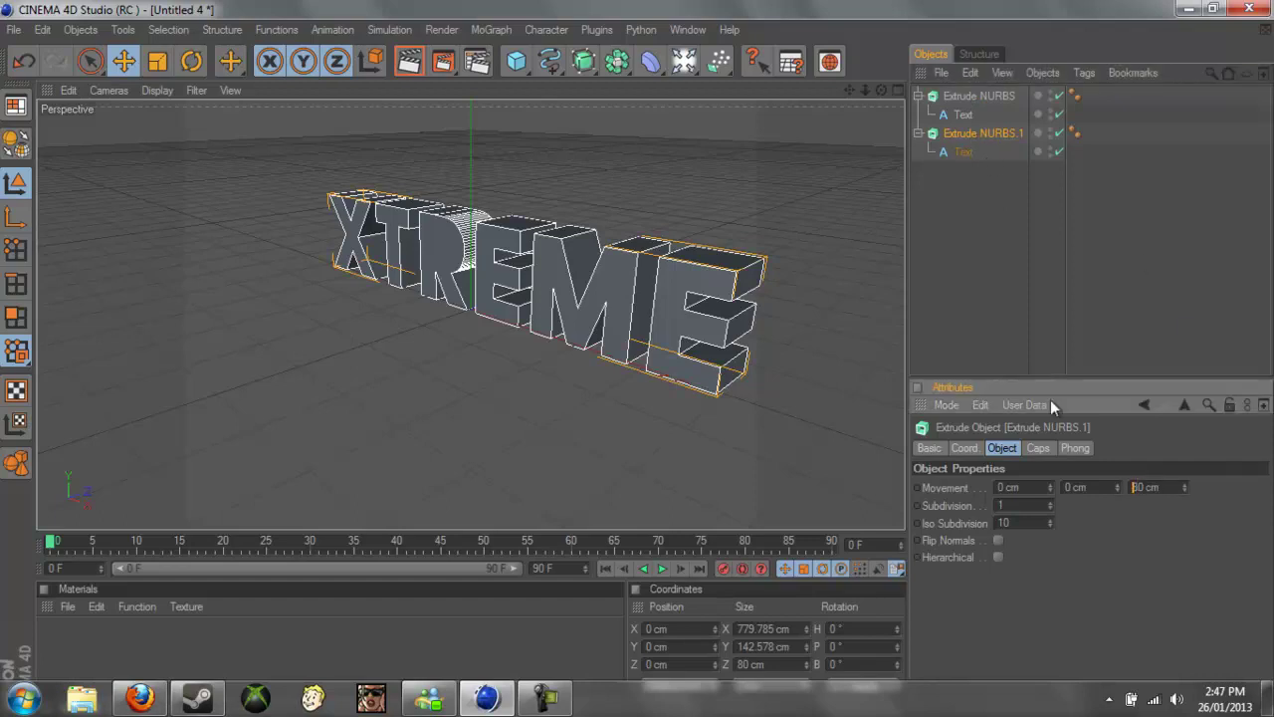
key(Delete)
text(4)
key(Return)
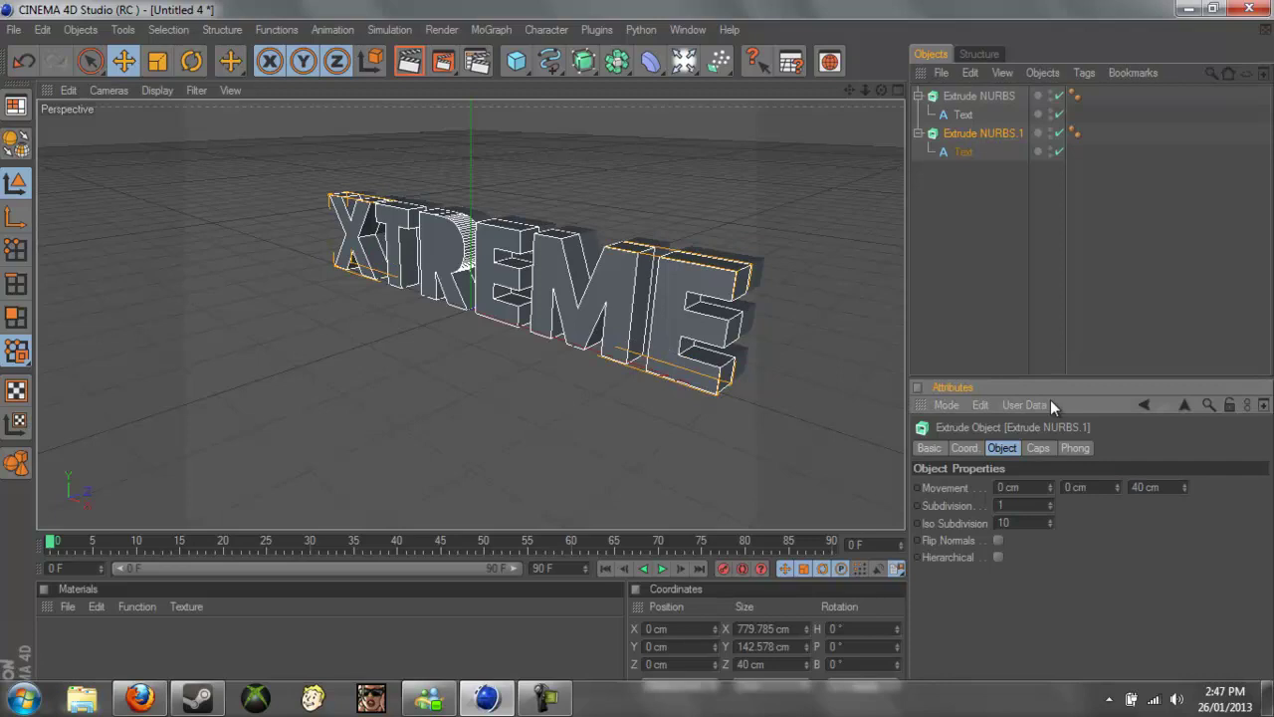
drag(881, 90, 637, 366)
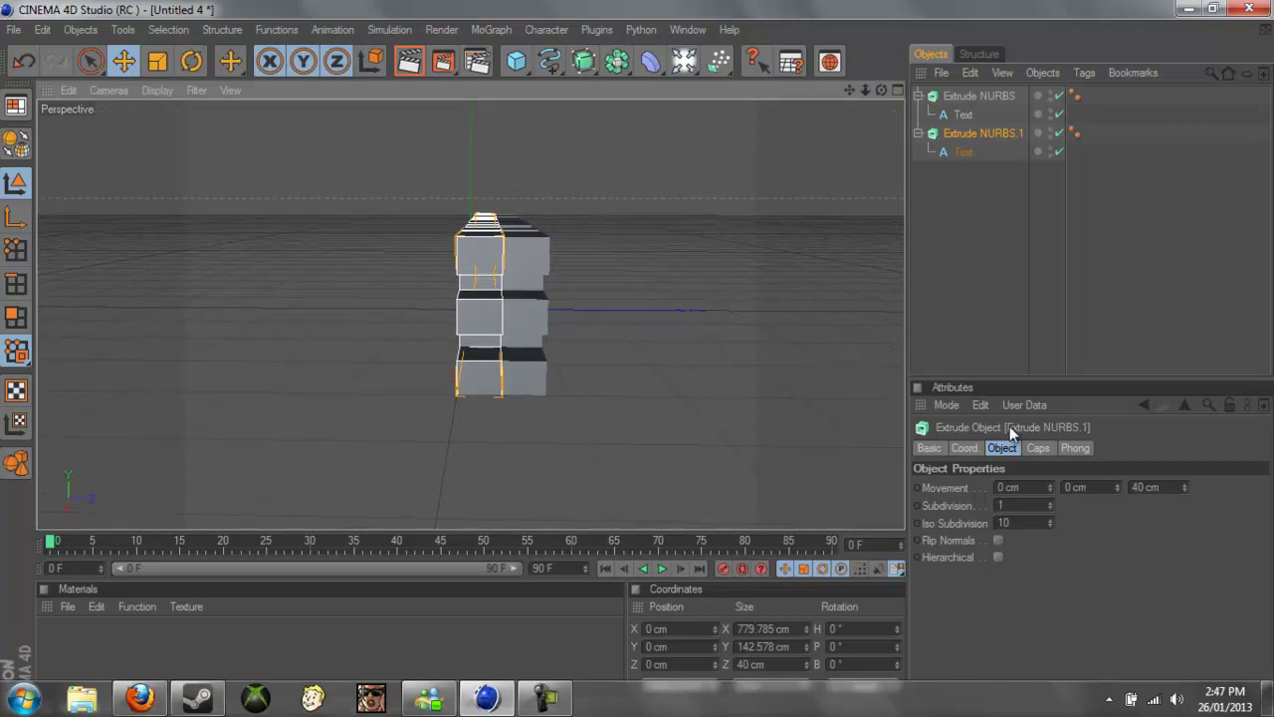
- Move Extrude NURBS.1 to a Z position of 20 cm
click(963, 447)
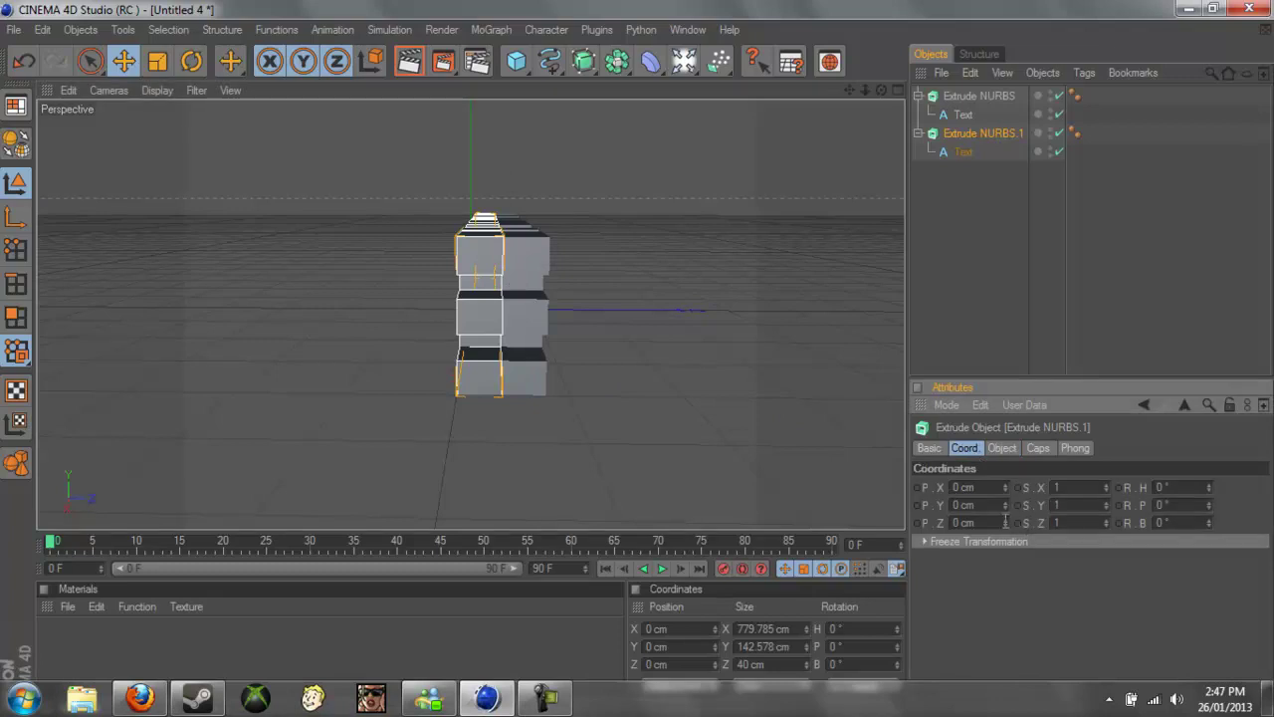
click(1005, 520)
click(1005, 520)
click(1005, 520)
drag(1005, 520, 1006, 529)
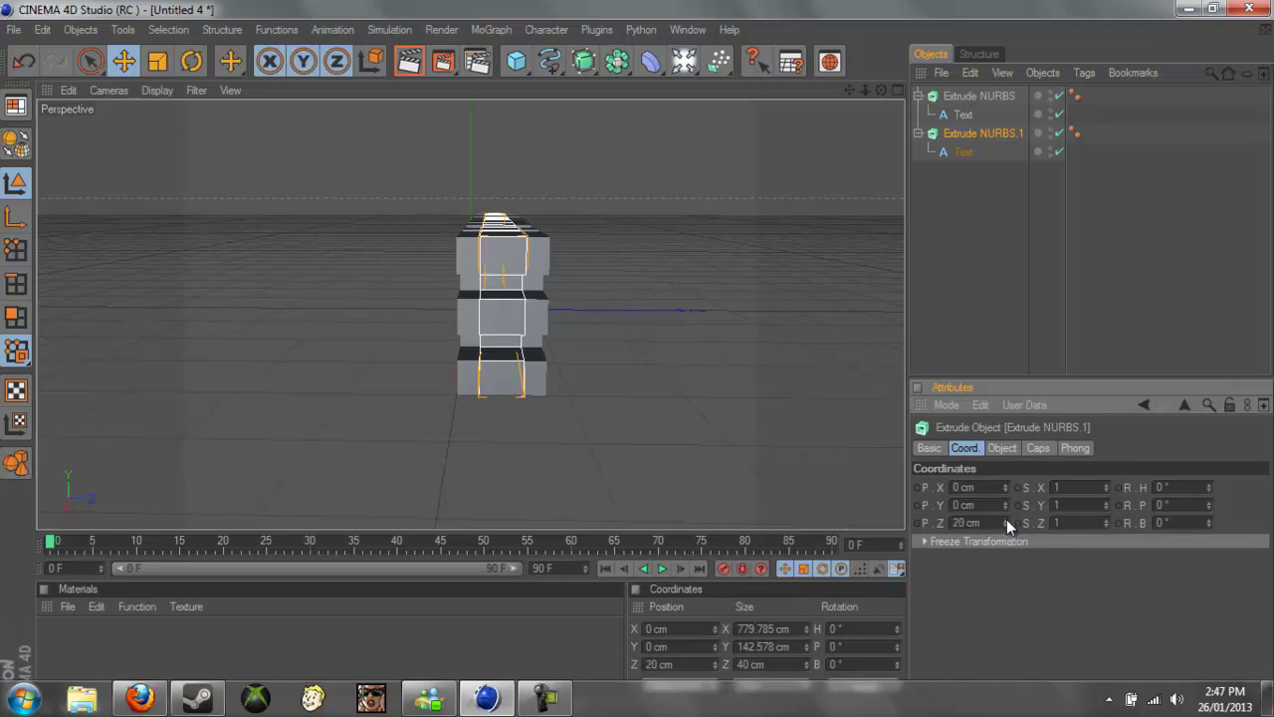
scroll(826, 308, down, 2)
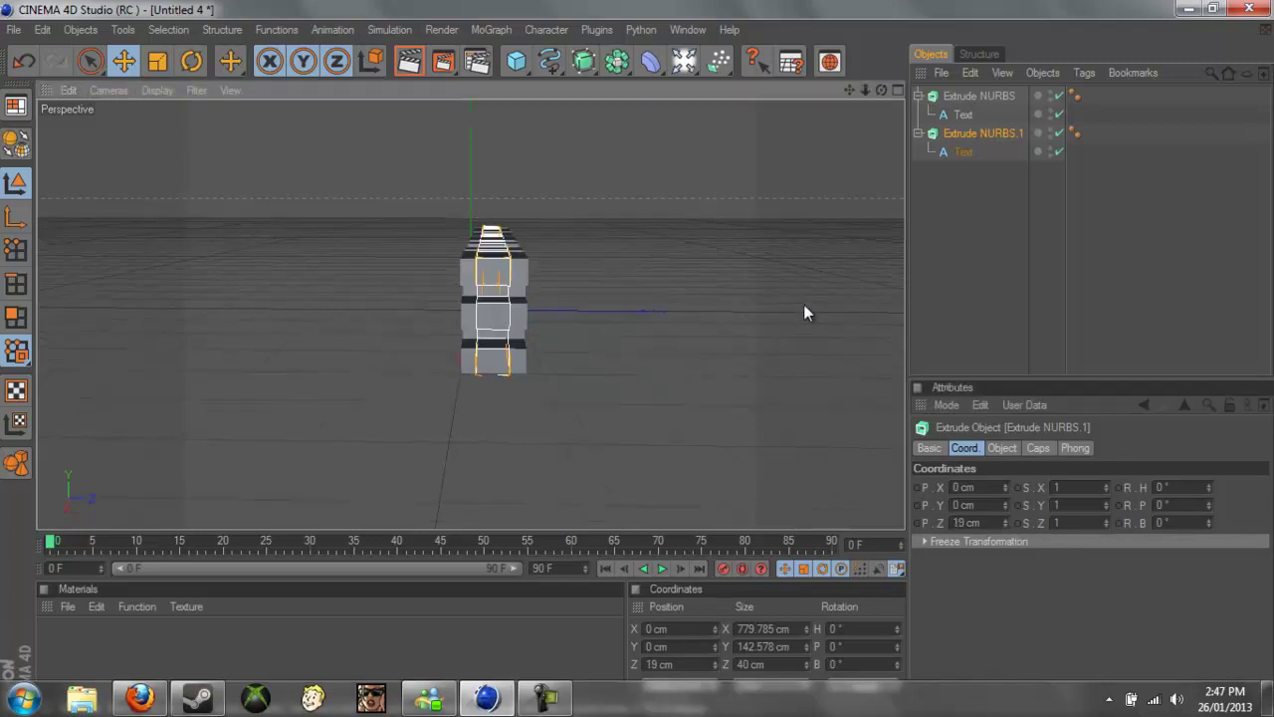
click(1003, 516)
drag(881, 87, 638, 356)
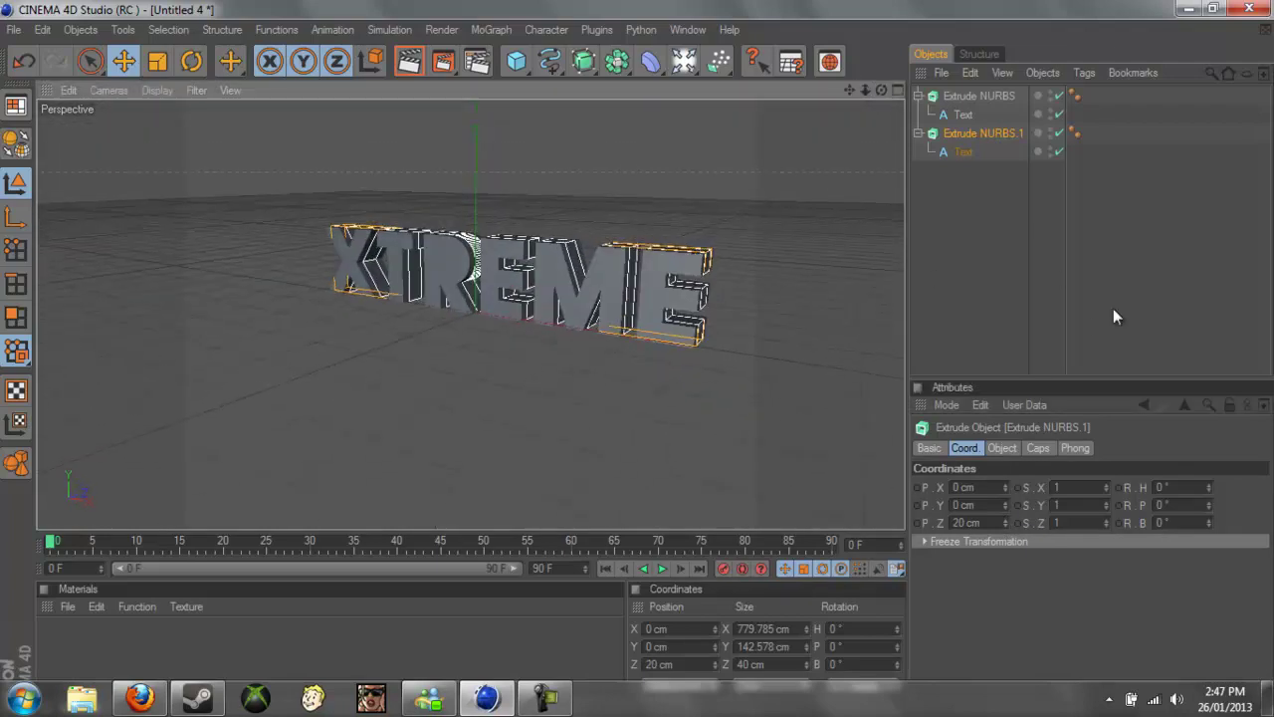
- Give Extrude NURBS.1 Fillet Caps on start and end, both with 10 cm radius
click(1041, 449)
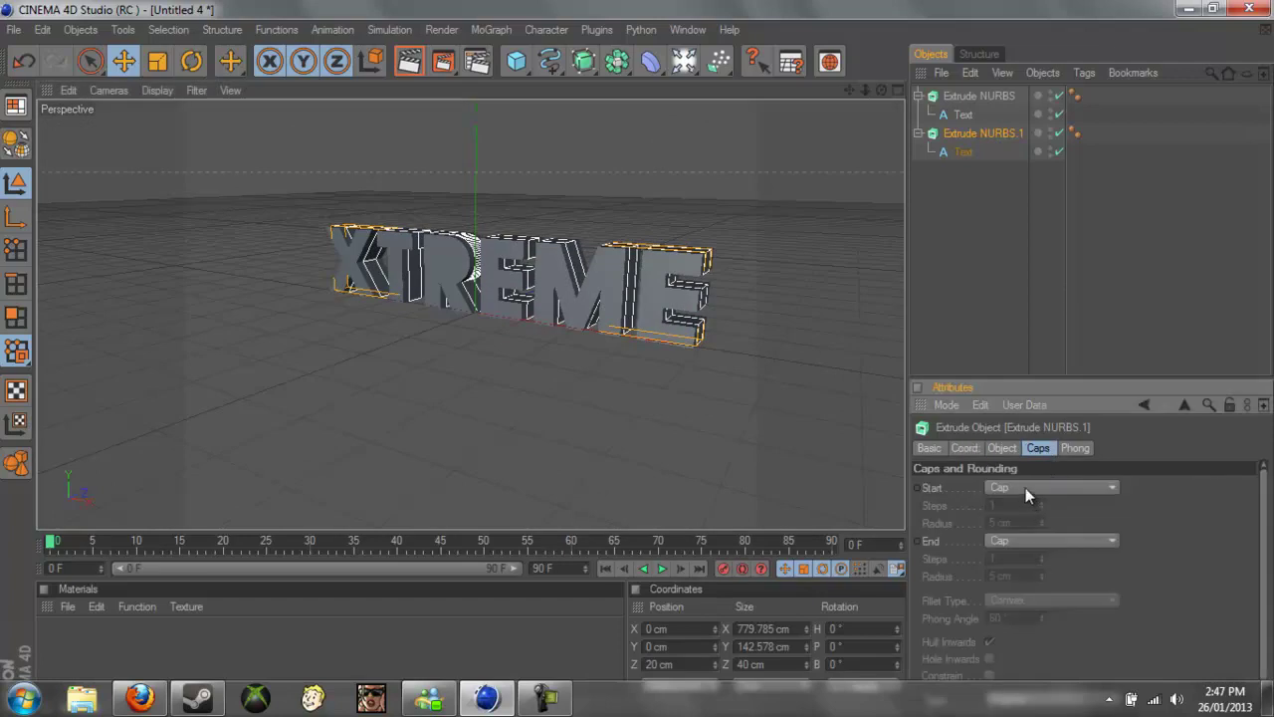
click(1026, 488)
click(1028, 562)
click(1033, 541)
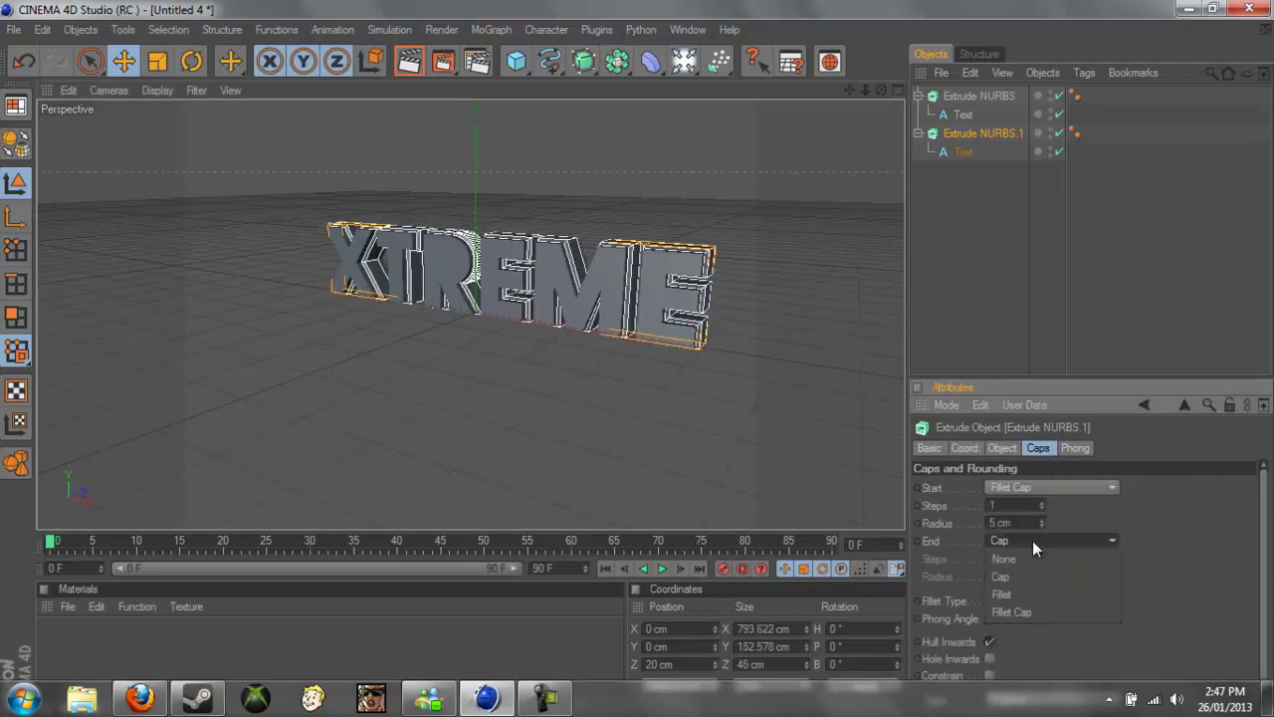
click(1018, 609)
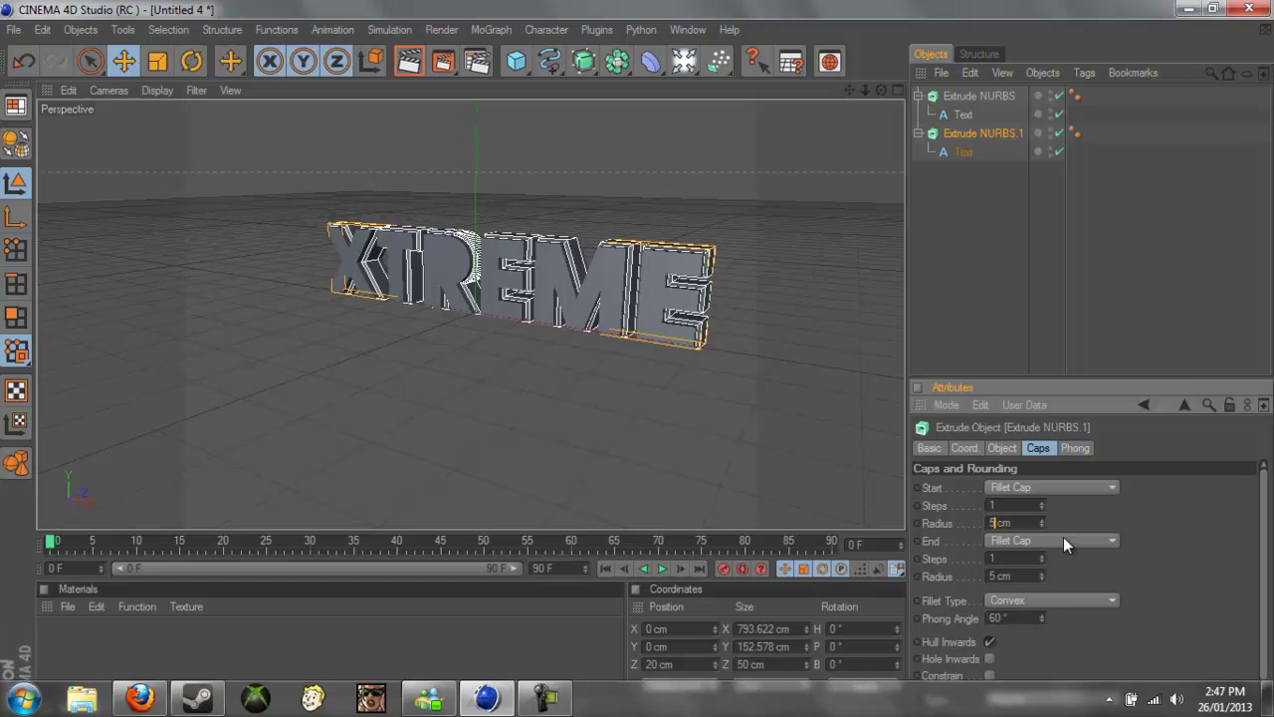
text(10)
click(997, 576)
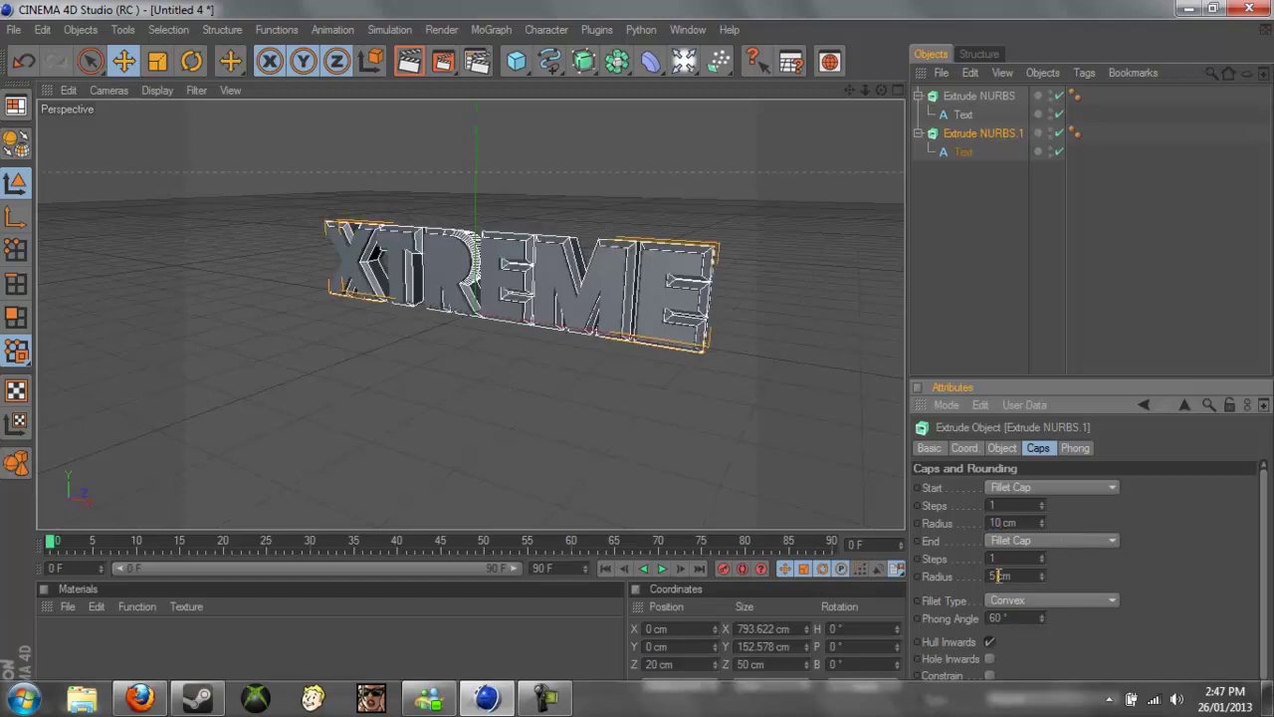
text(10)
key(Return)
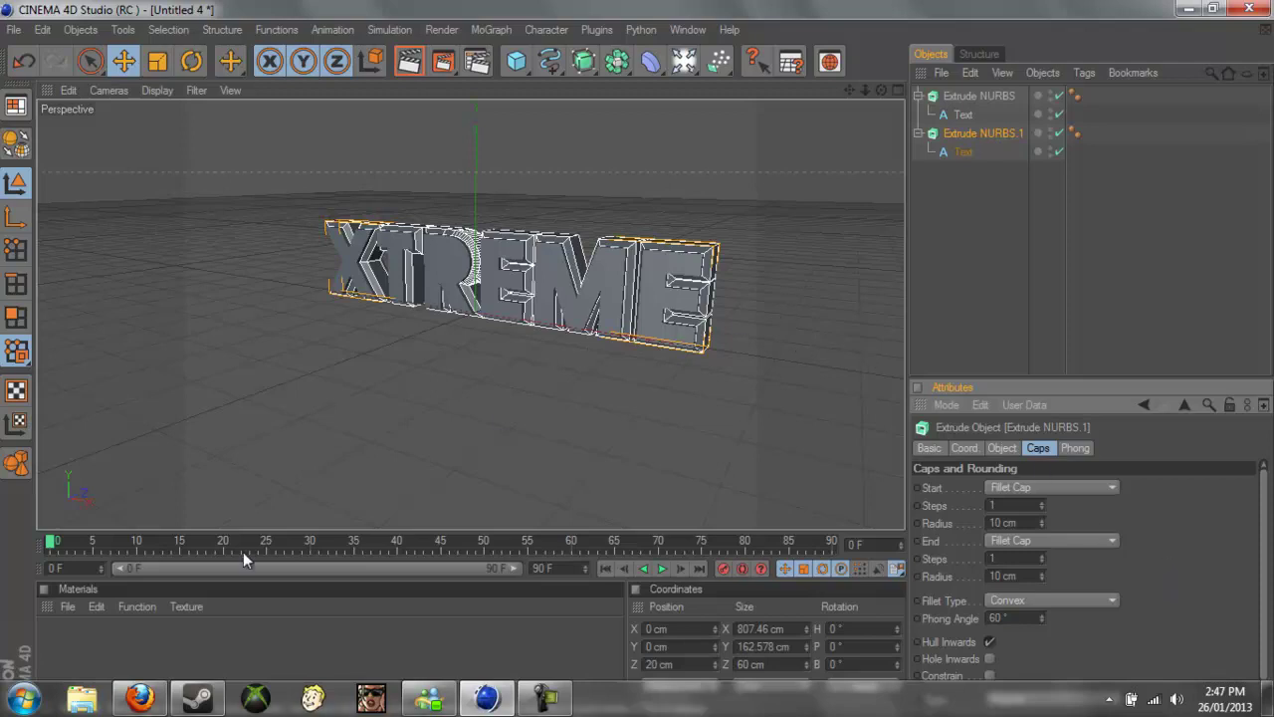
- Create a new material Mat and make its colour near black
double_click(127, 648)
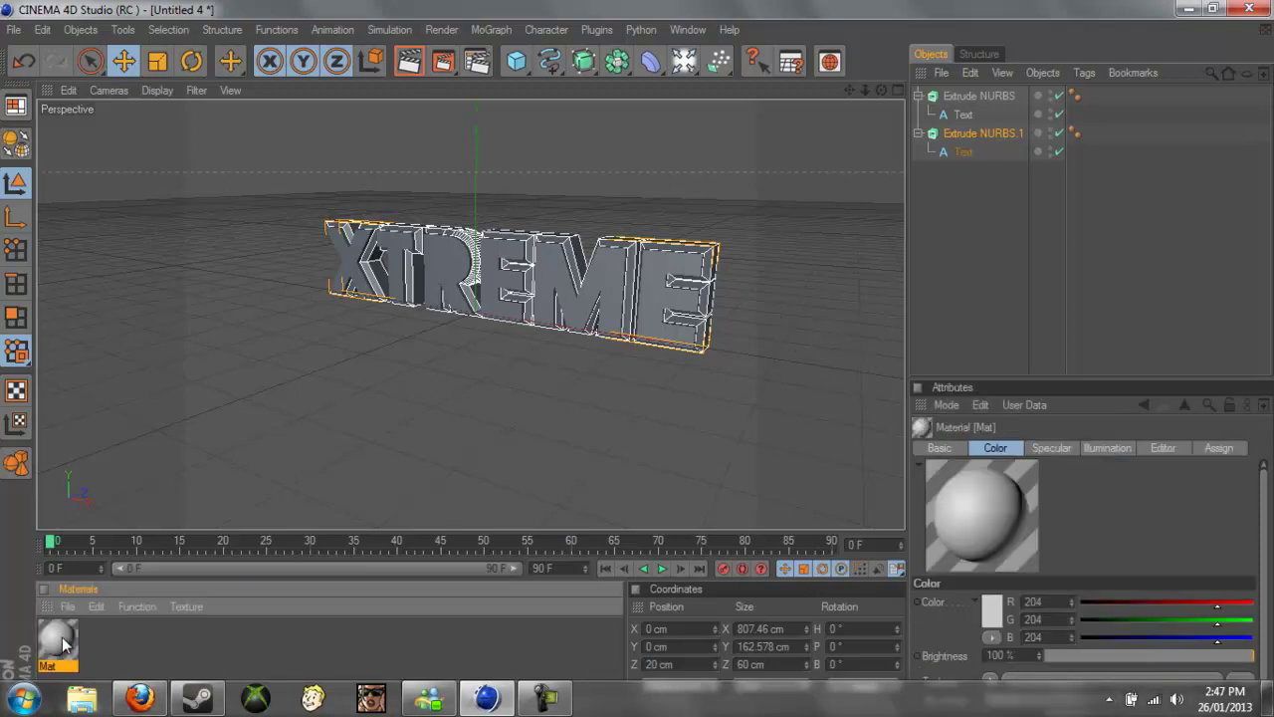
double_click(65, 651)
click(330, 320)
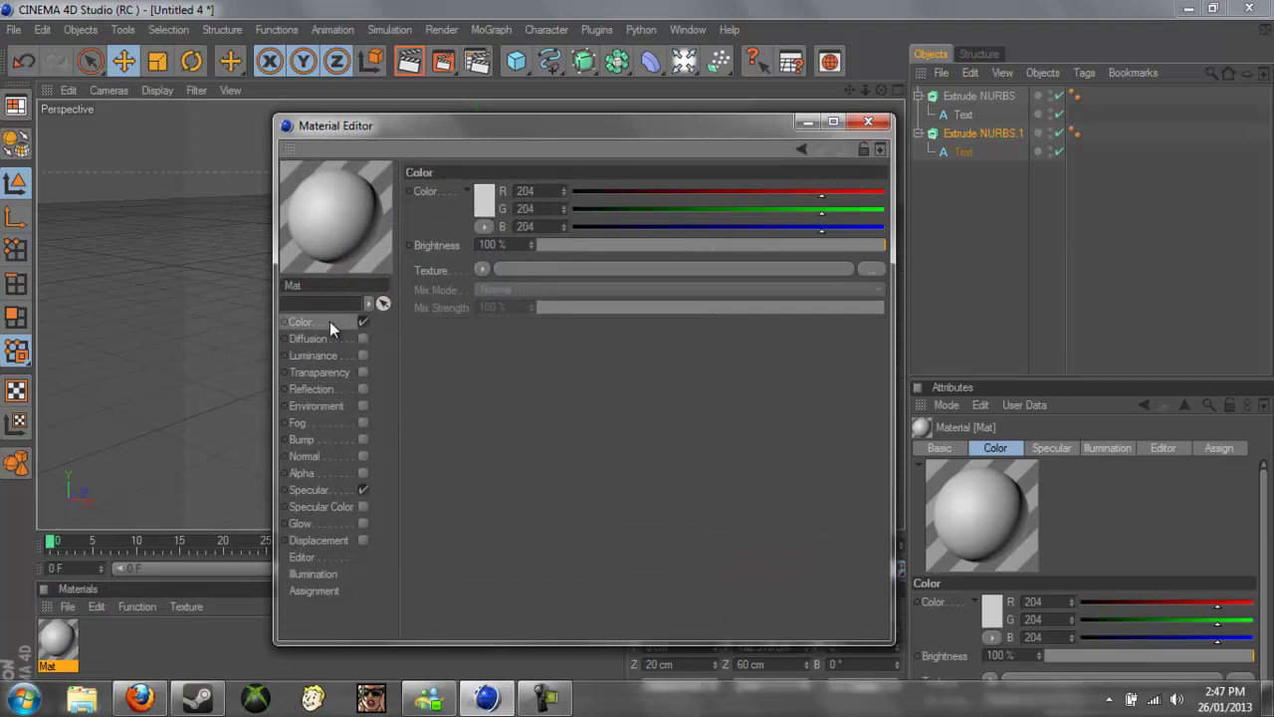
click(485, 204)
drag(436, 217, 364, 233)
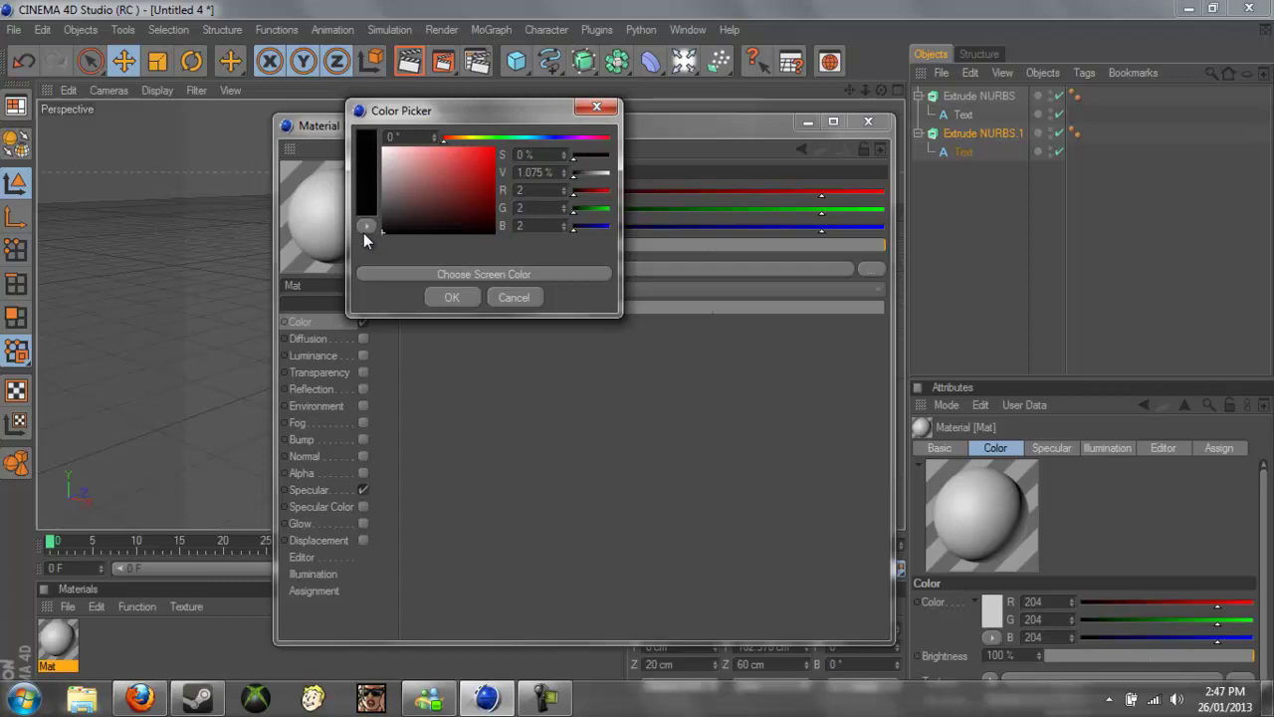
click(448, 295)
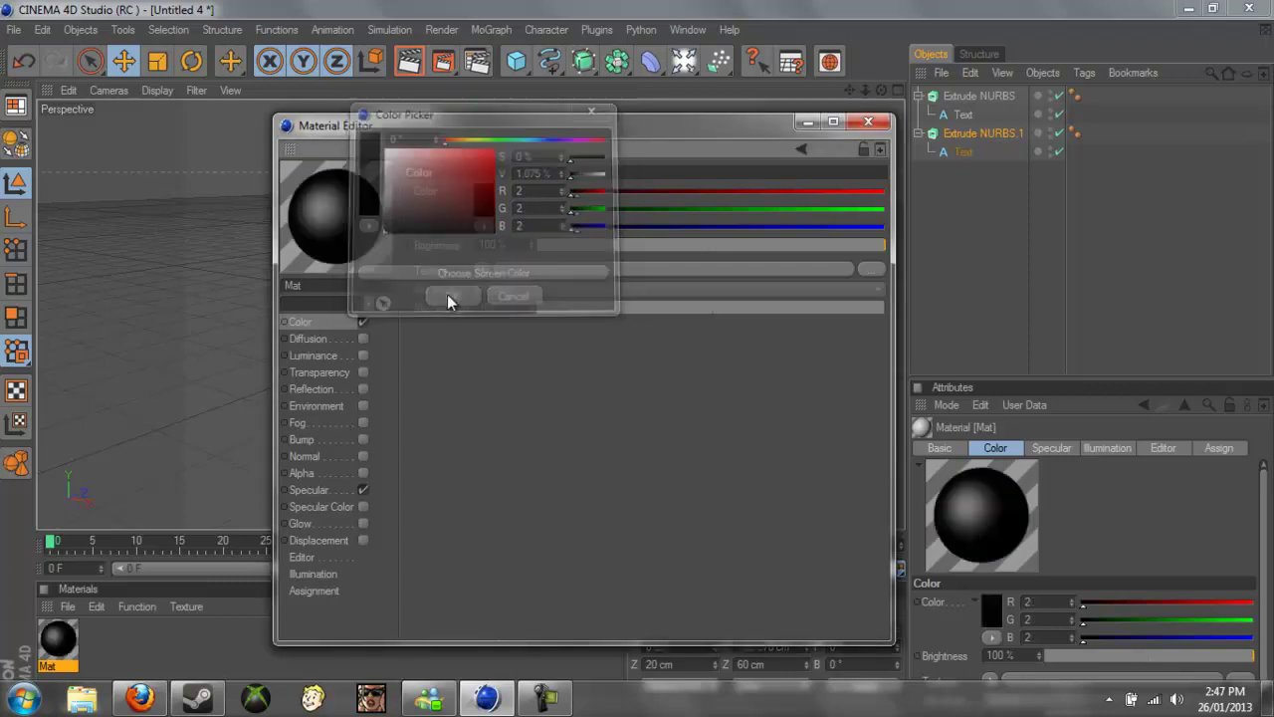
- Enable Mat's reflection at 25% brightness with a Fresnel texture
click(363, 388)
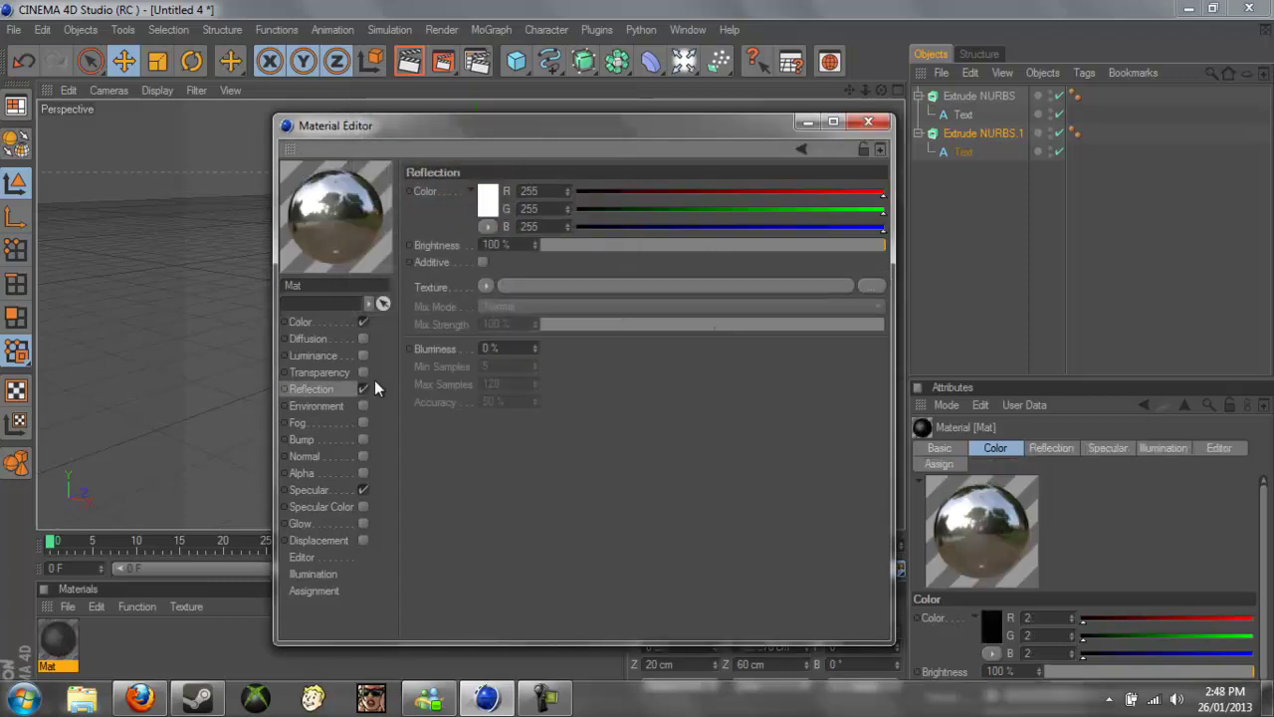
click(522, 244)
text(25)
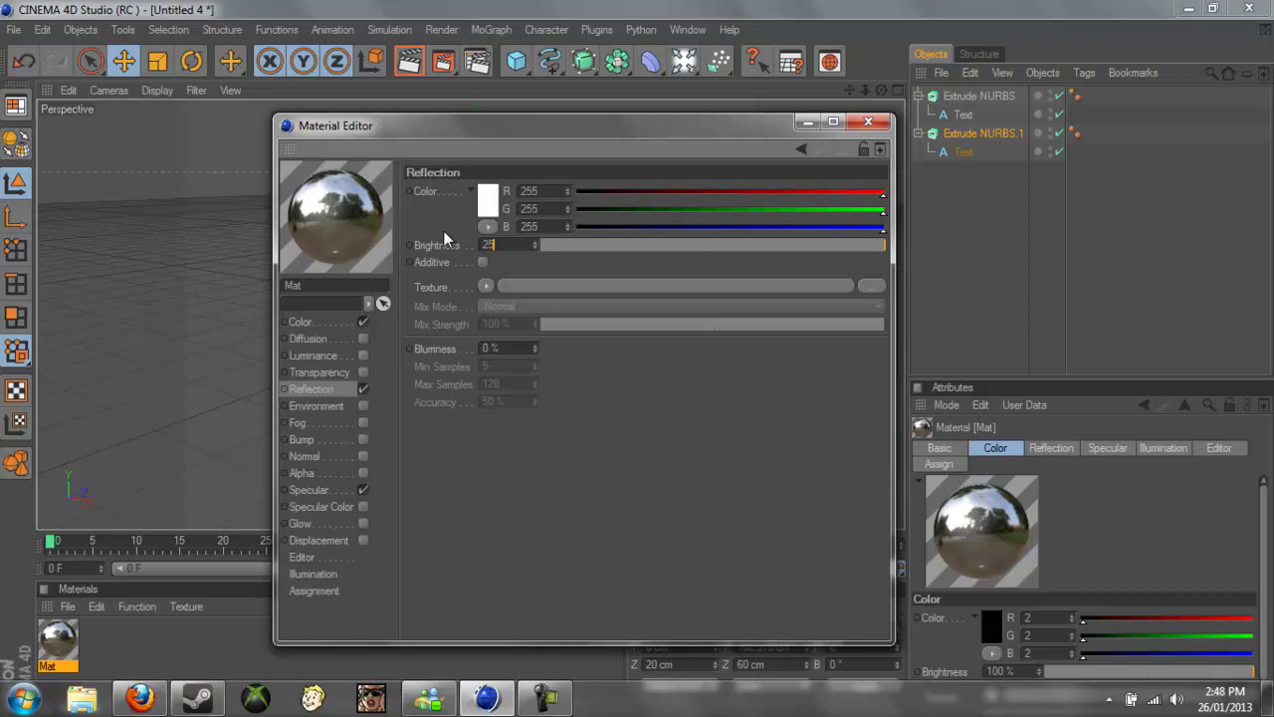
key(Return)
click(486, 284)
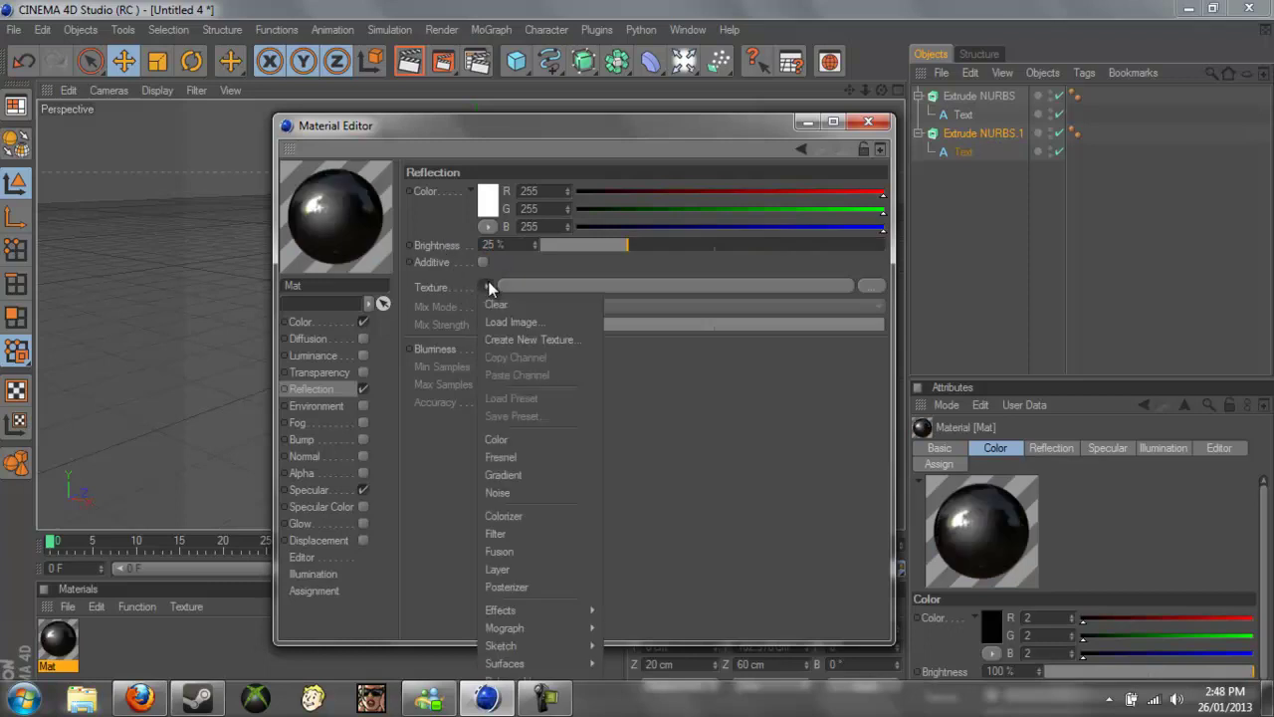
click(502, 457)
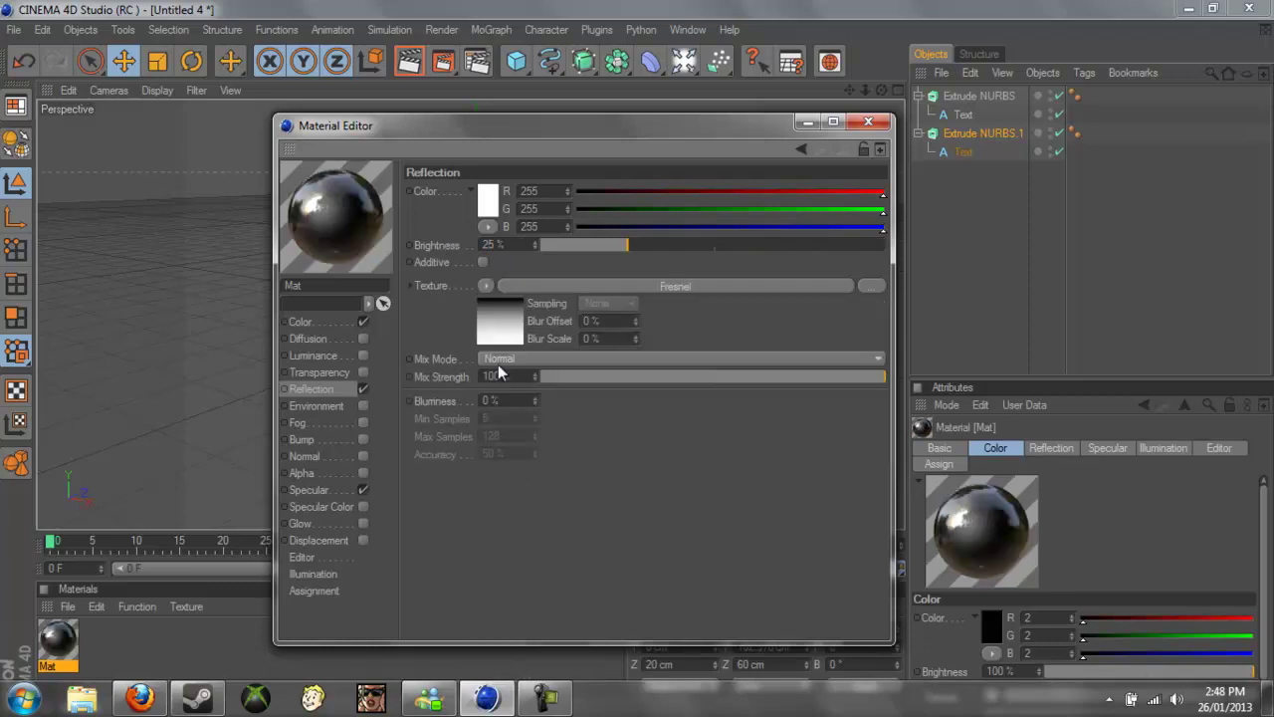
- Set reflection mix strength and blurriness to 20%, then apply Mat to the first XTREME text
double_click(508, 376)
text(20)
key(Return)
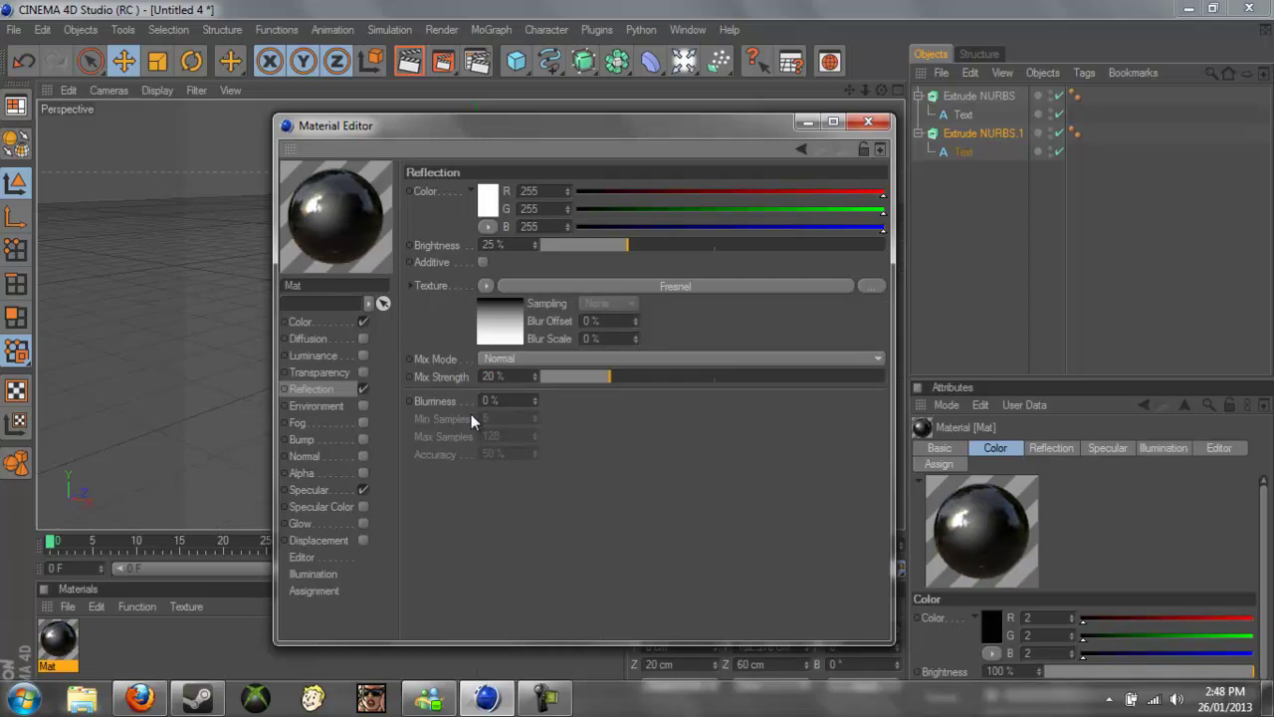
double_click(487, 400)
text(20)
key(Return)
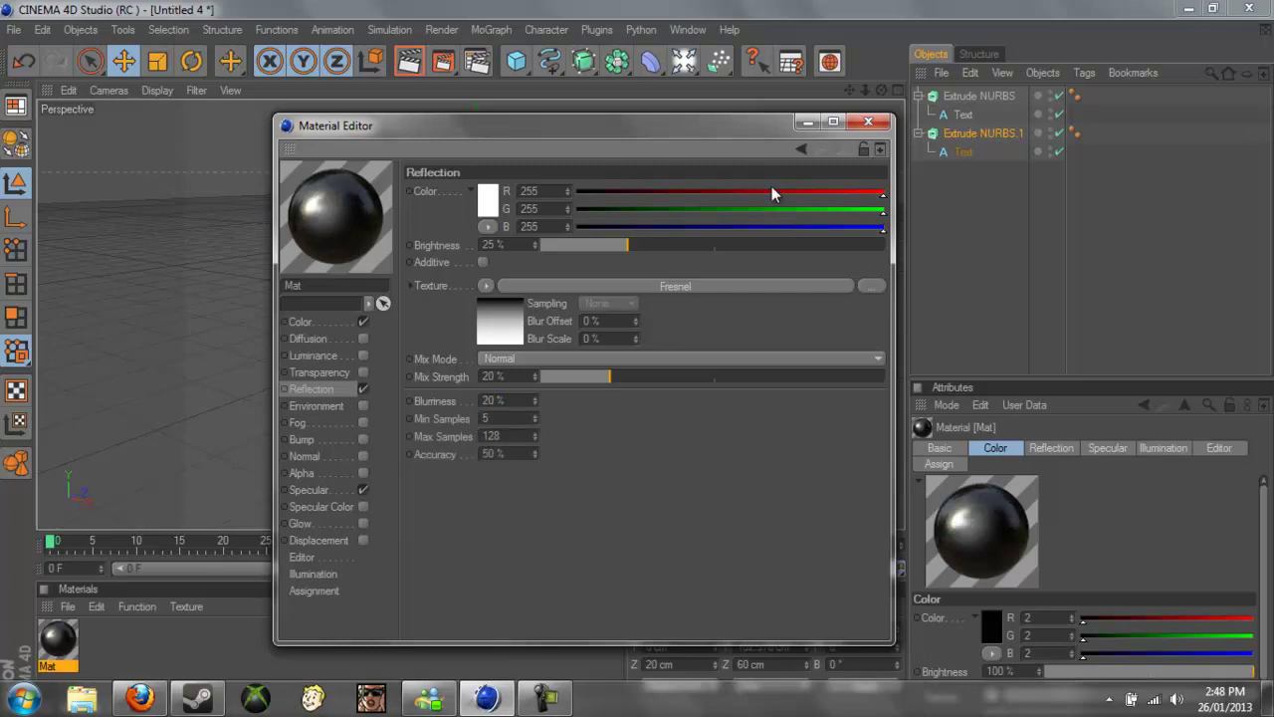
click(869, 123)
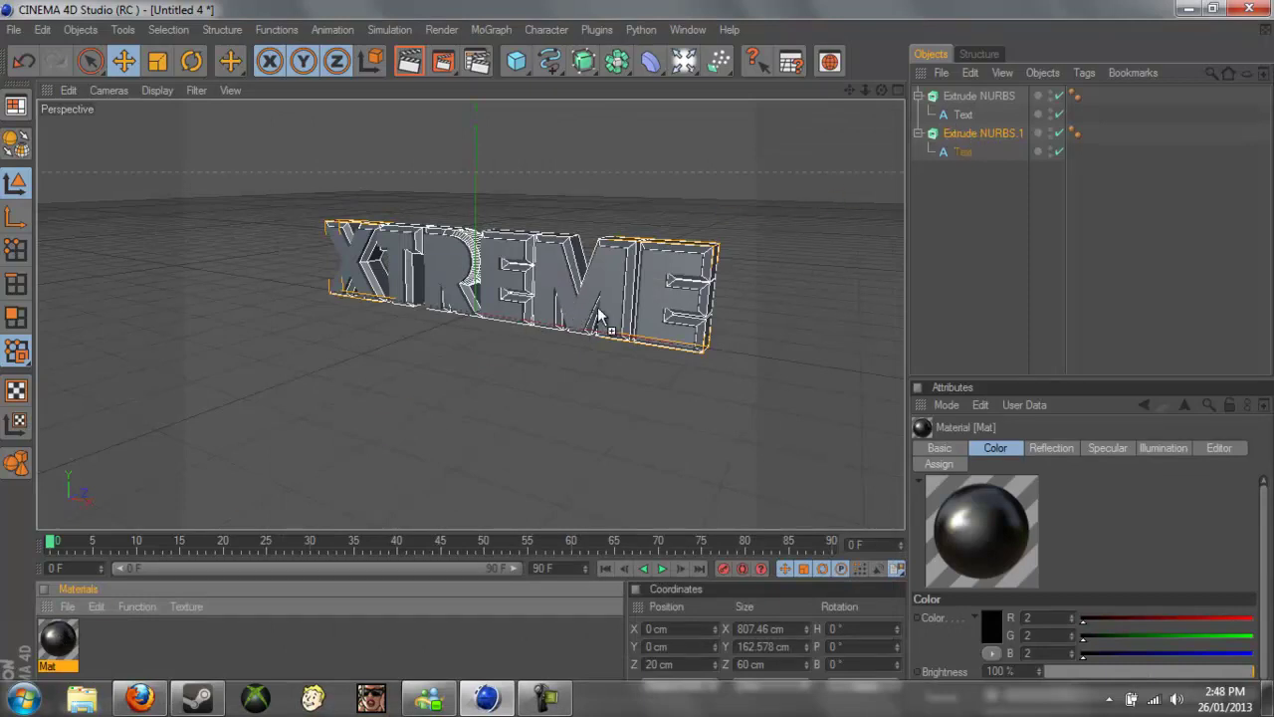
drag(576, 304, 578, 306)
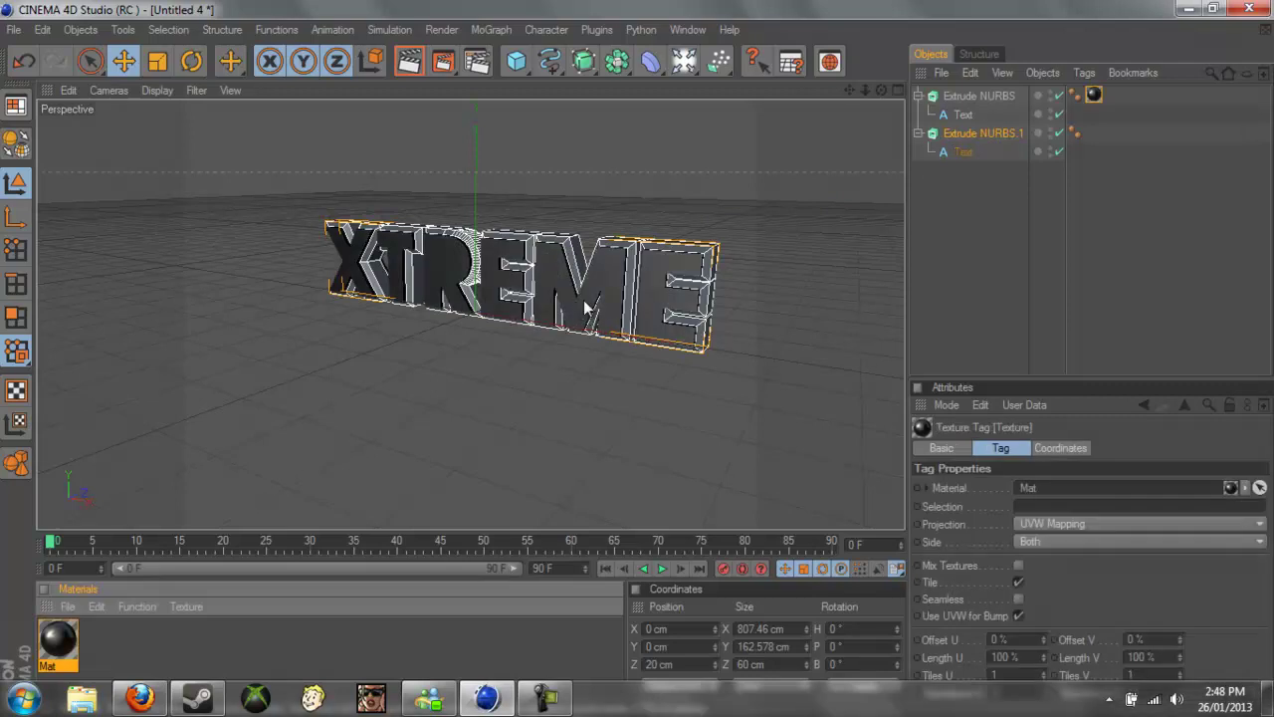
- Create a new material Mat.1 and set its colour to pure blue (0, 0, 255)
double_click(105, 658)
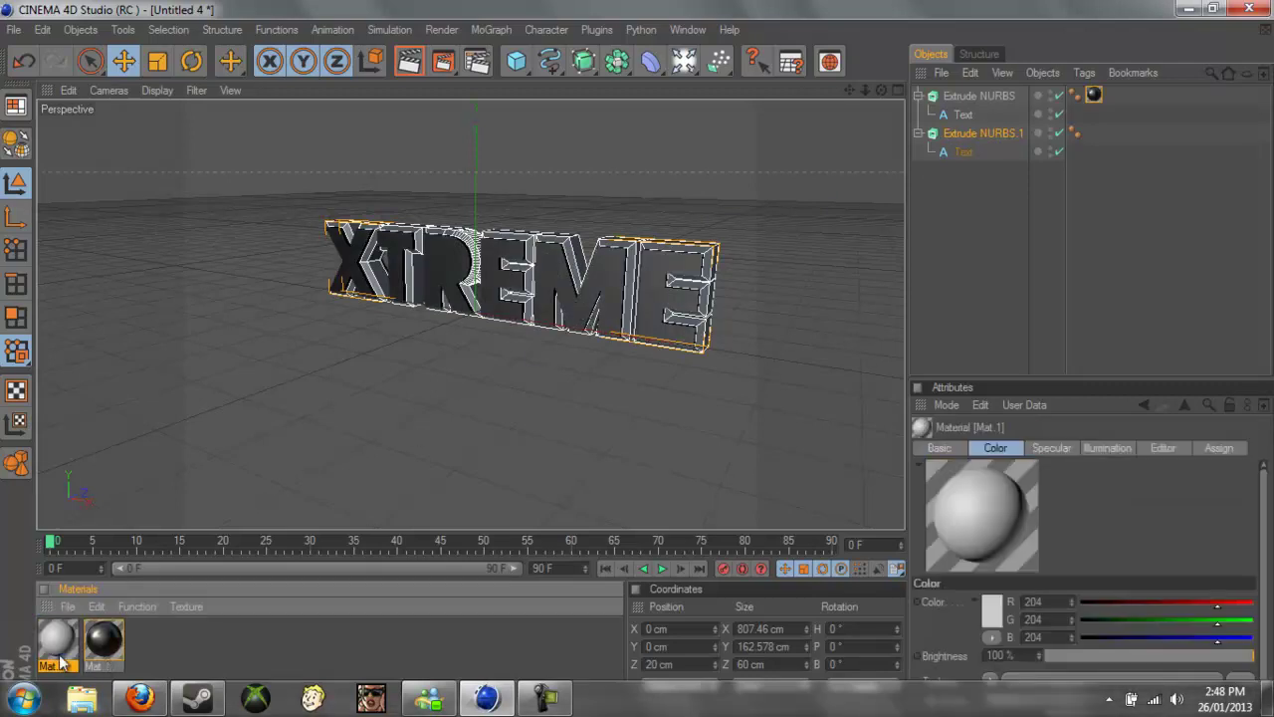
double_click(58, 642)
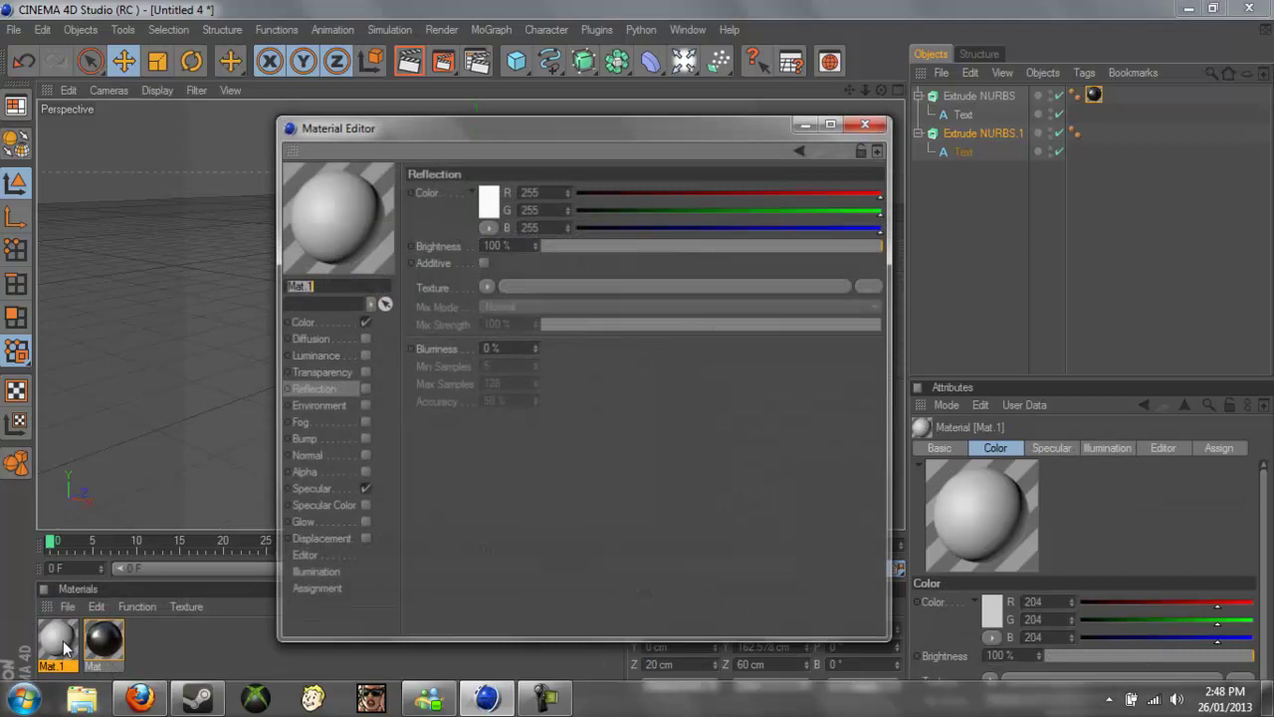
click(315, 325)
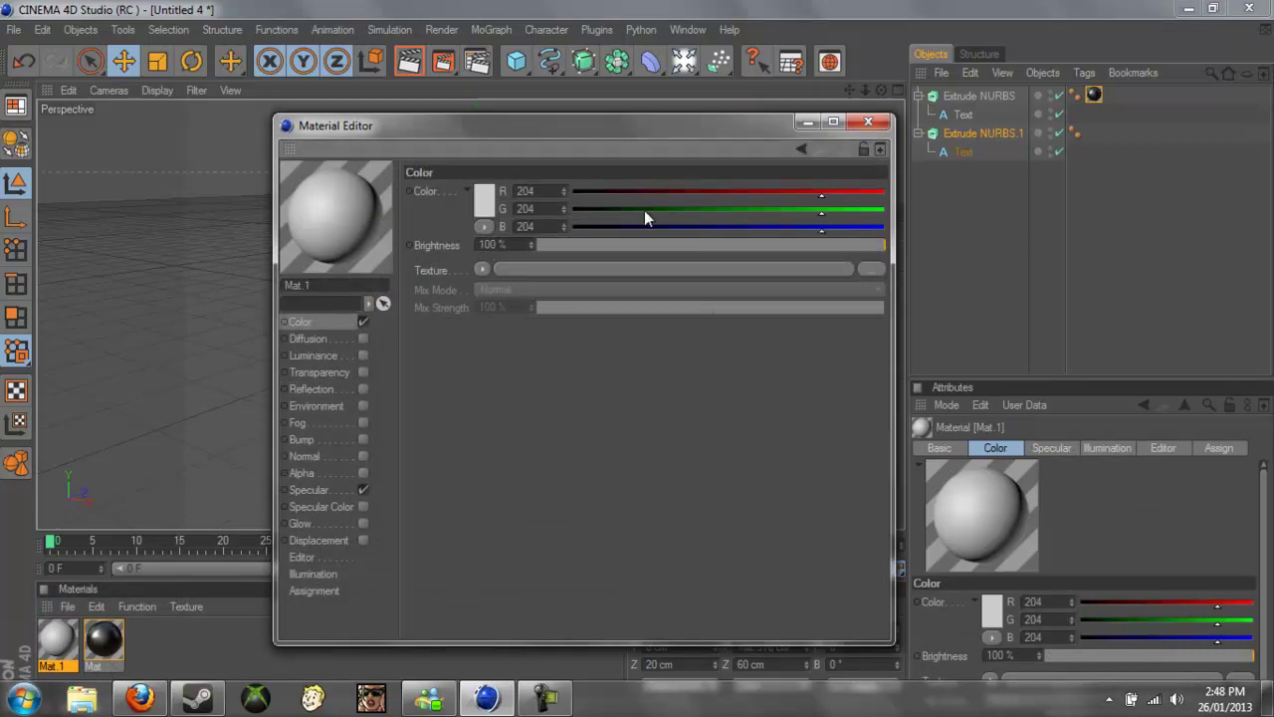
drag(822, 197, 517, 181)
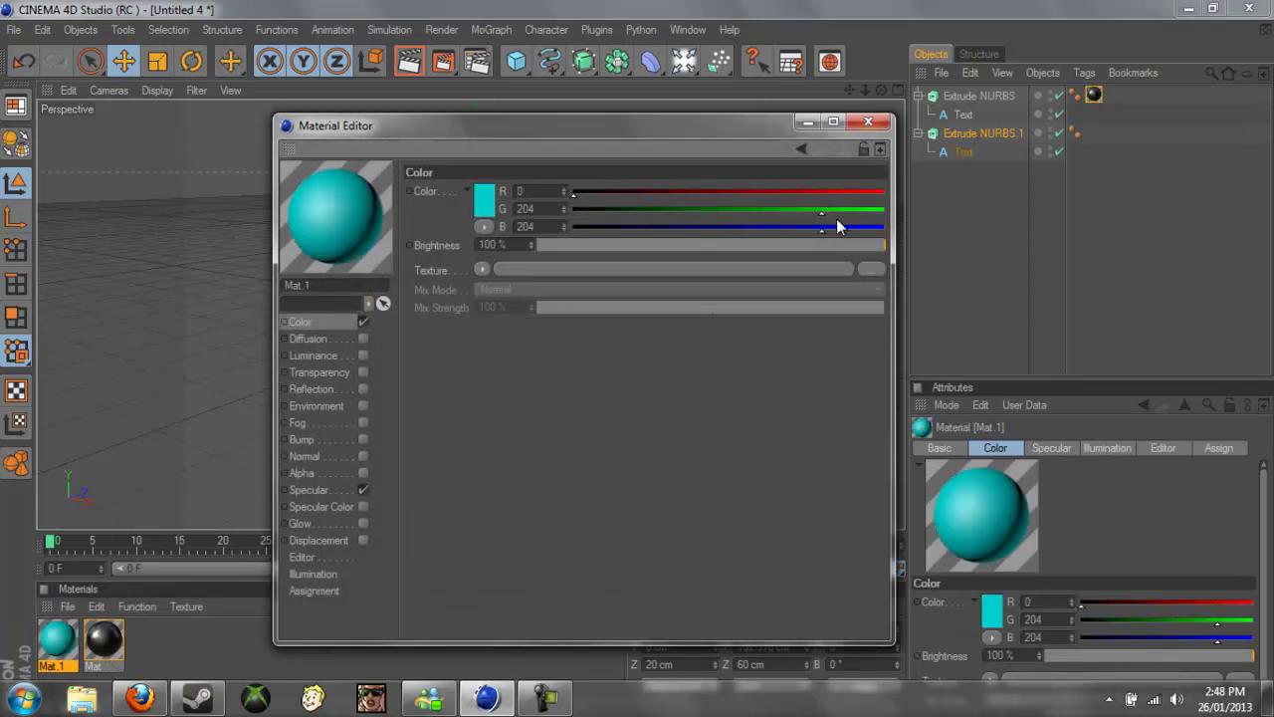
drag(821, 210, 896, 245)
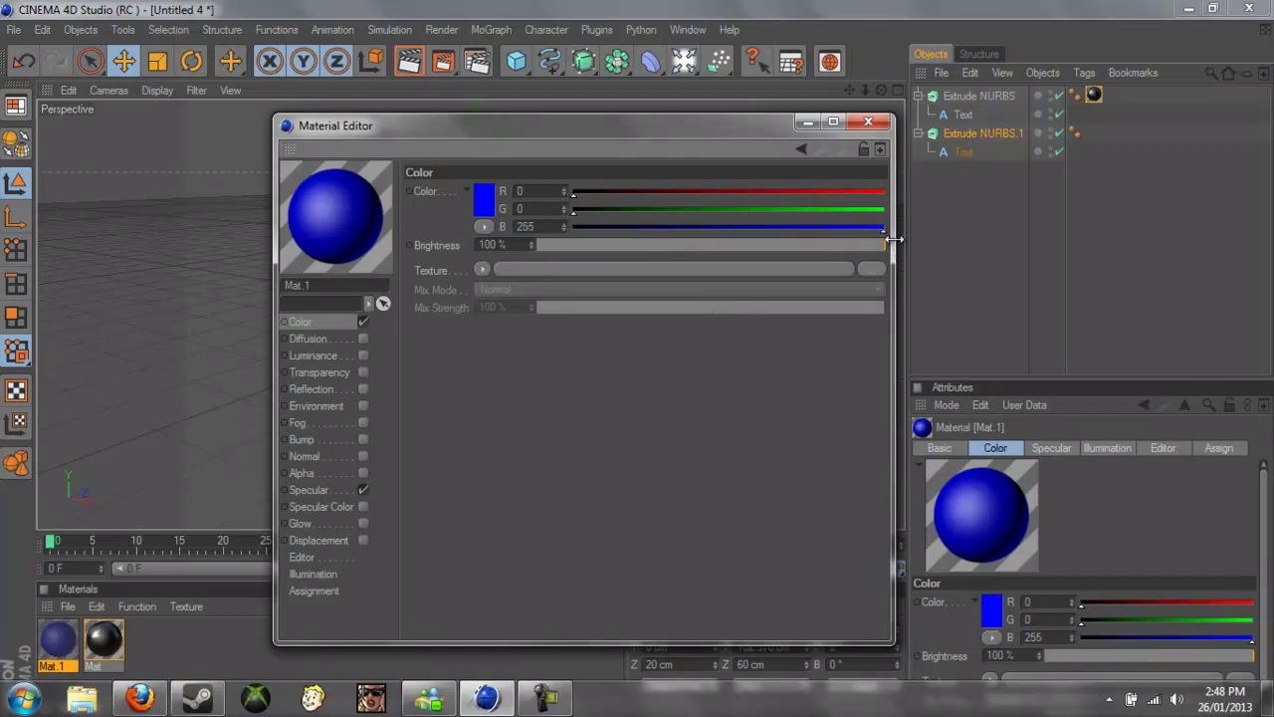
- Enable Mat.1 reflection at 5% brightness with a Fresnel texture at 20% mix strength
click(344, 387)
double_click(508, 244)
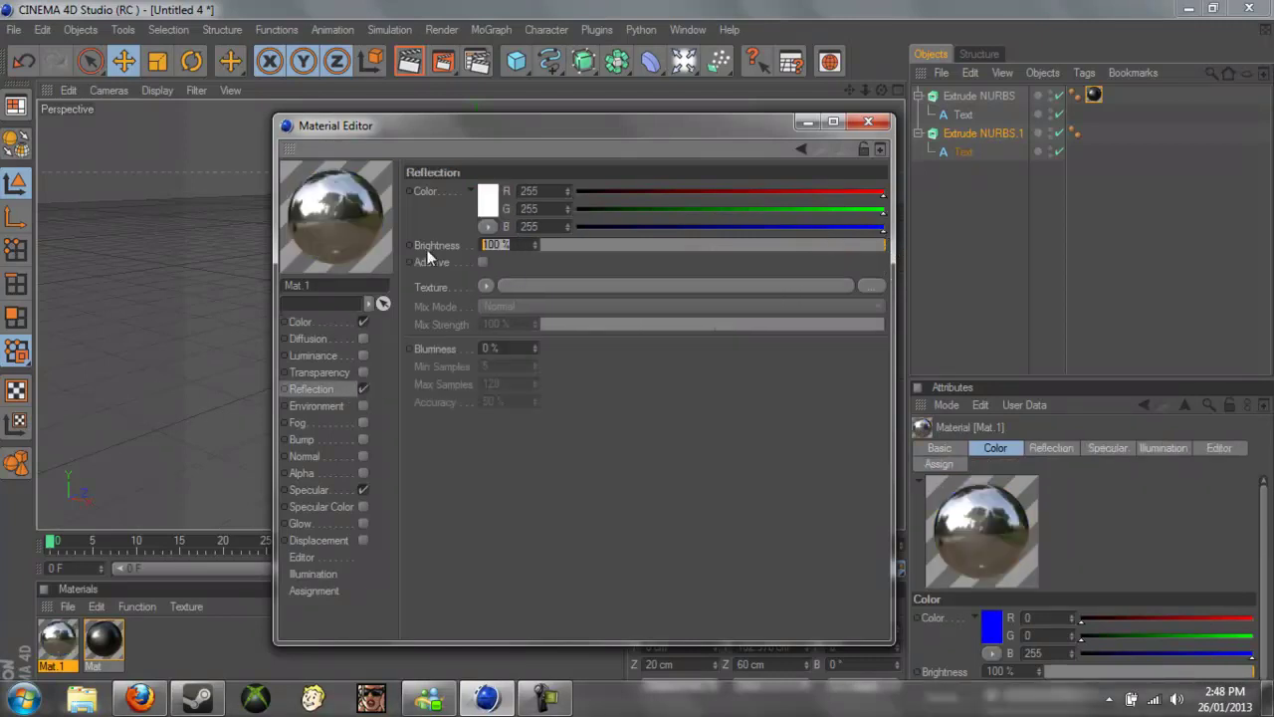
text(5)
key(Return)
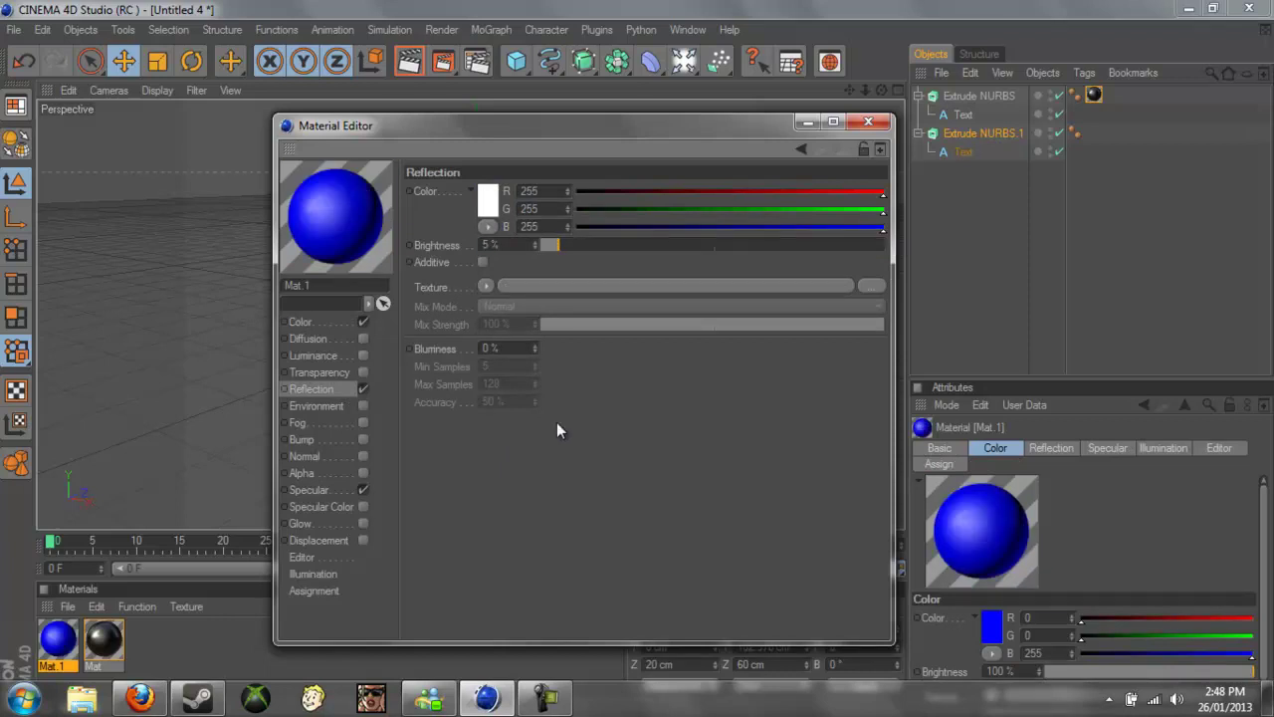
click(486, 286)
click(515, 456)
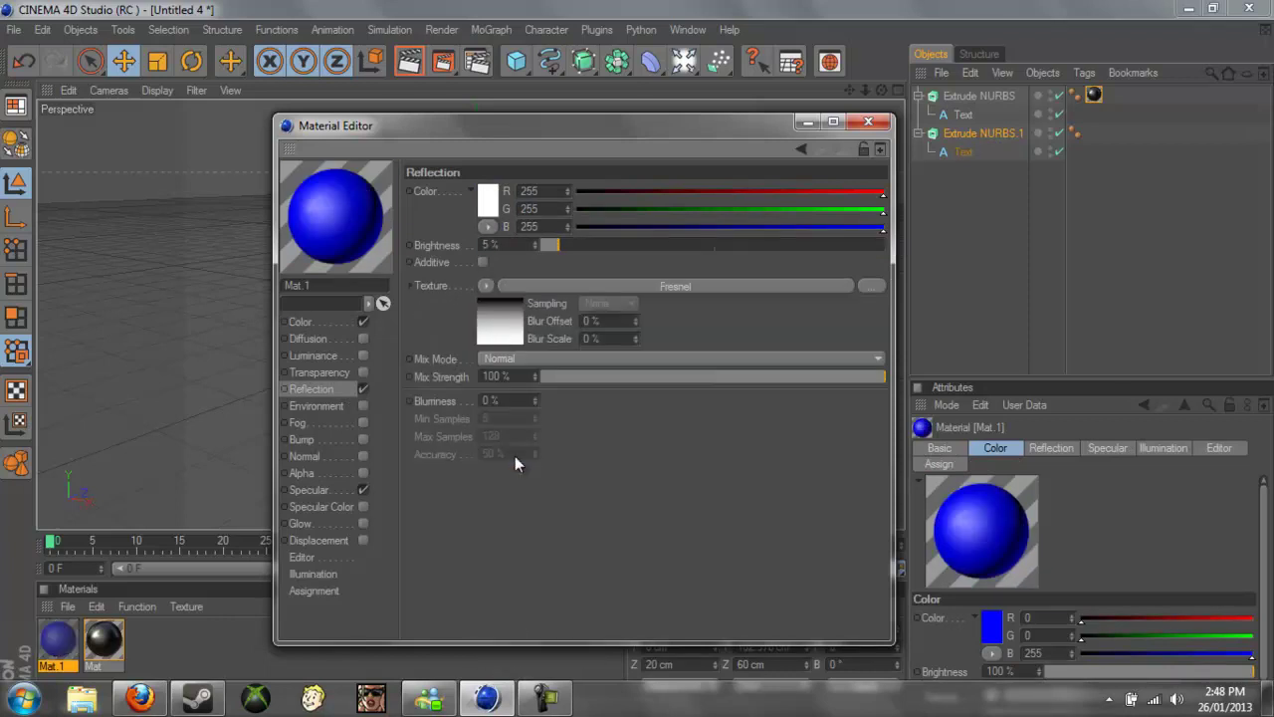
double_click(522, 378)
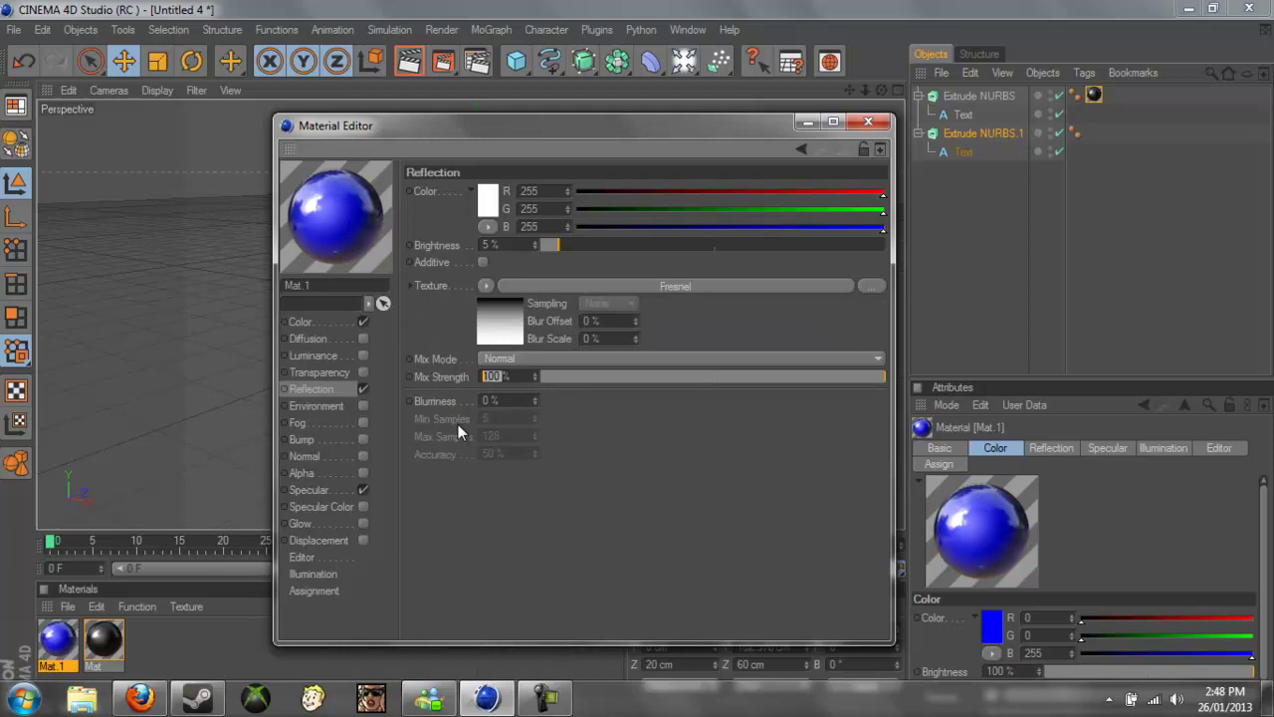
text(20)
key(Return)
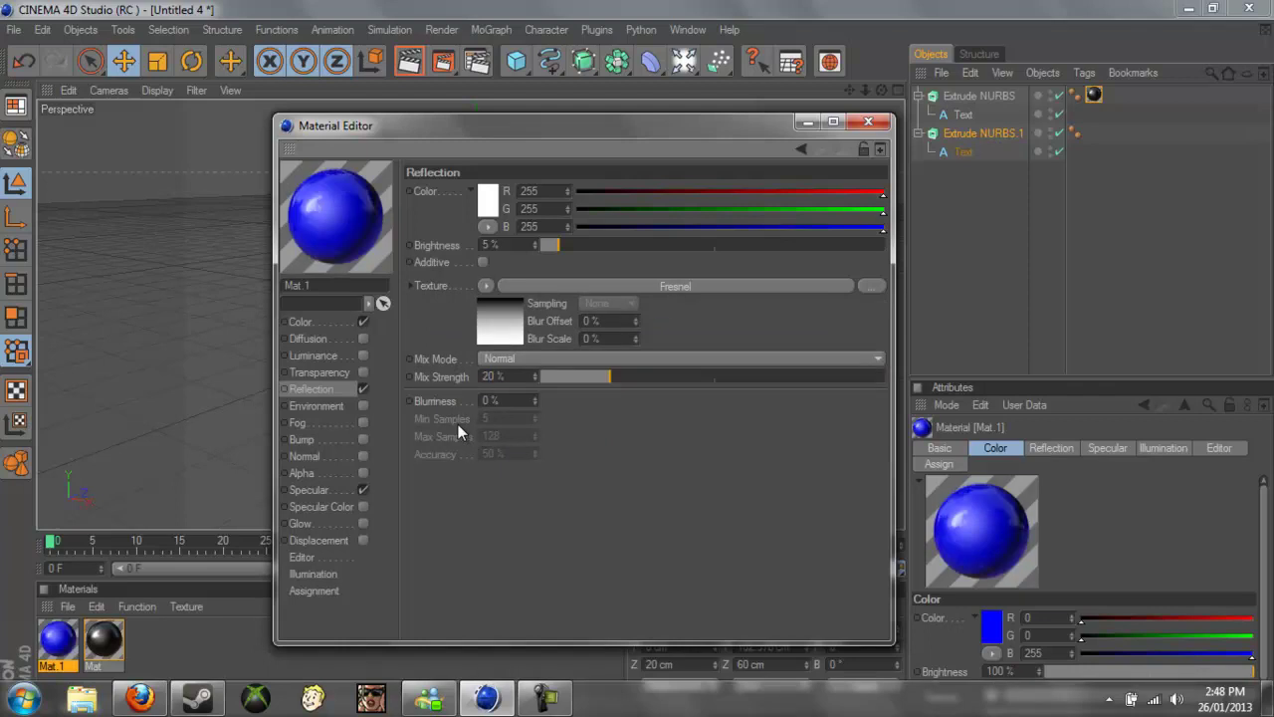
- Apply Mat.1 to Extrude NURBS.1 and render a preview of the view
click(867, 123)
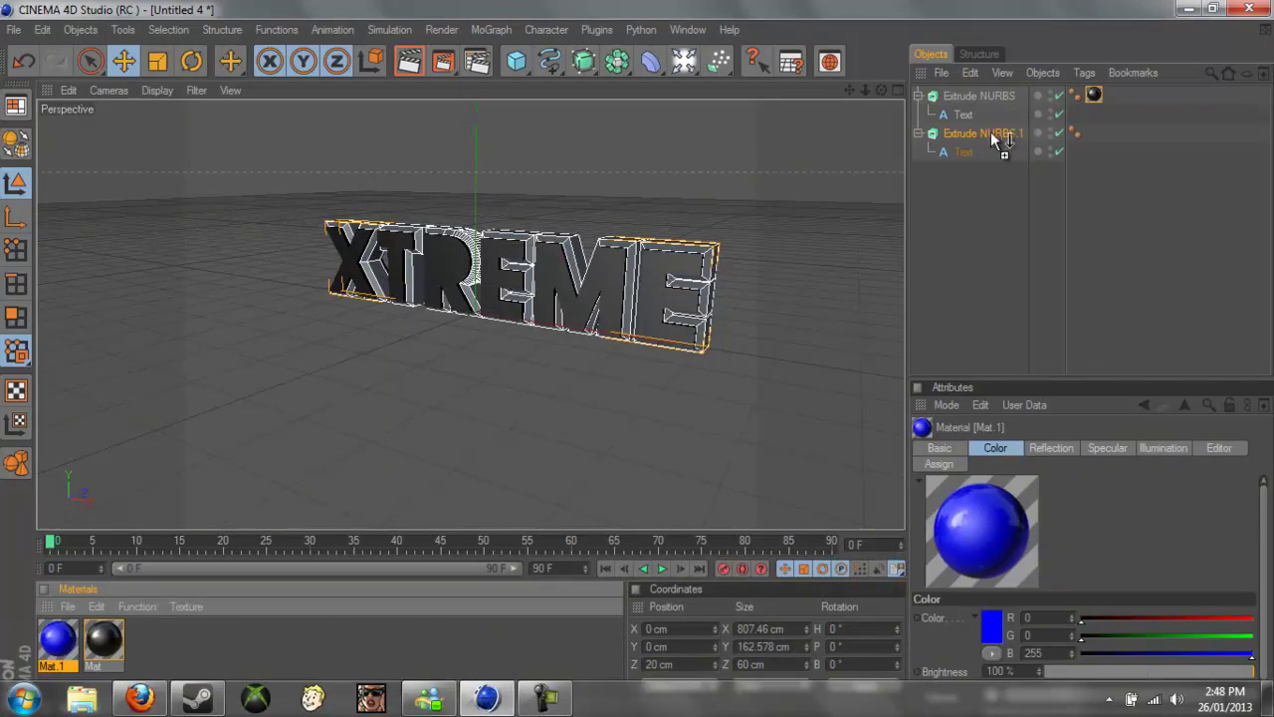
drag(991, 132, 990, 128)
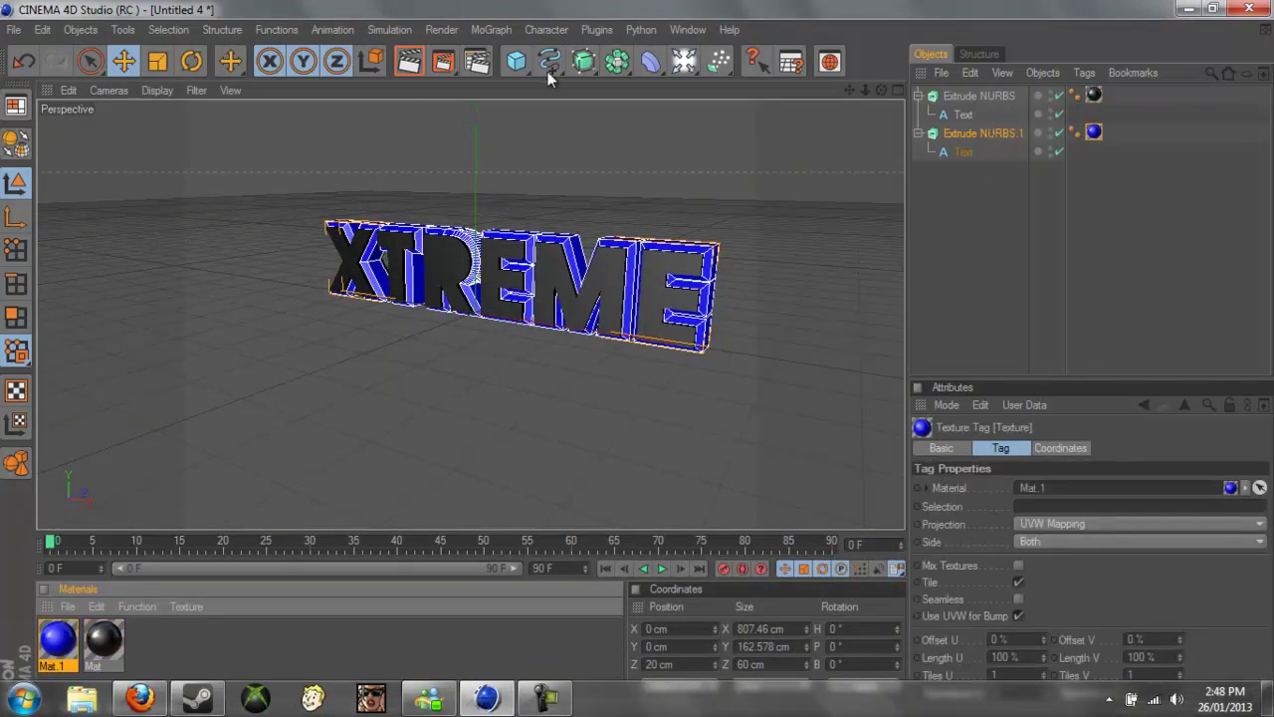
click(408, 60)
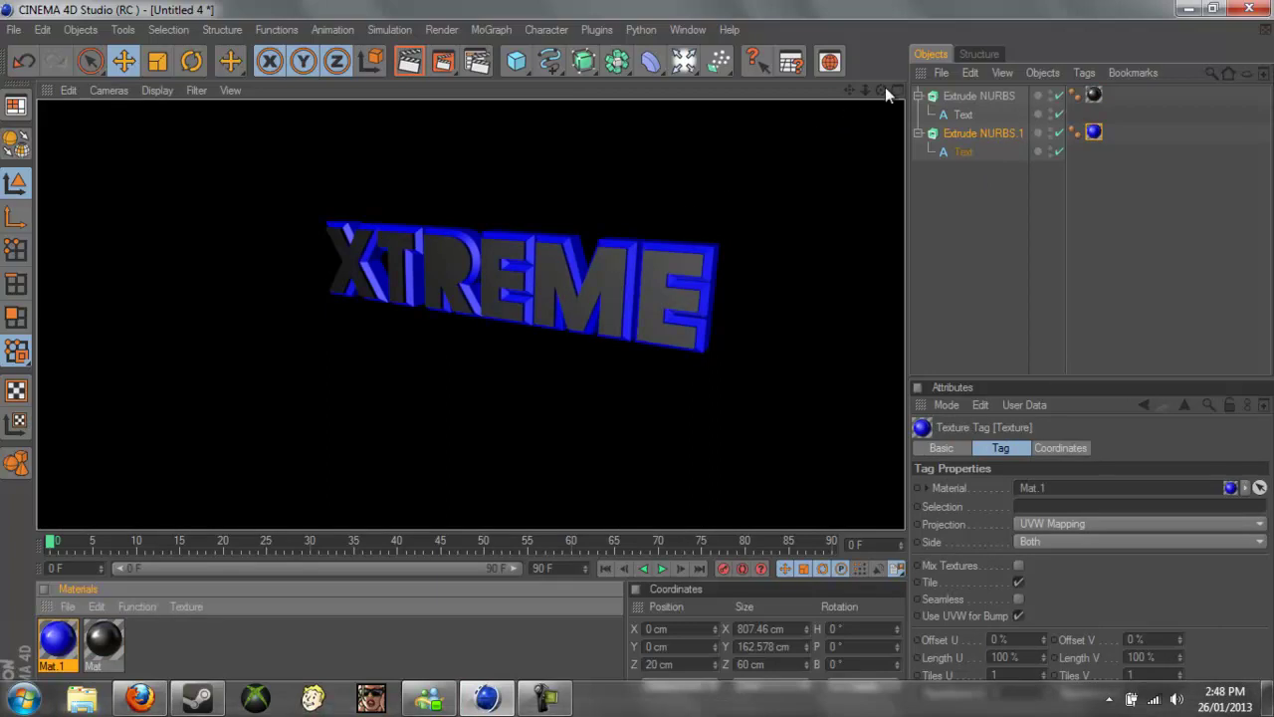
- Add a Floor under the XTREME text, test-render it, then add an omni light
drag(882, 90, 638, 358)
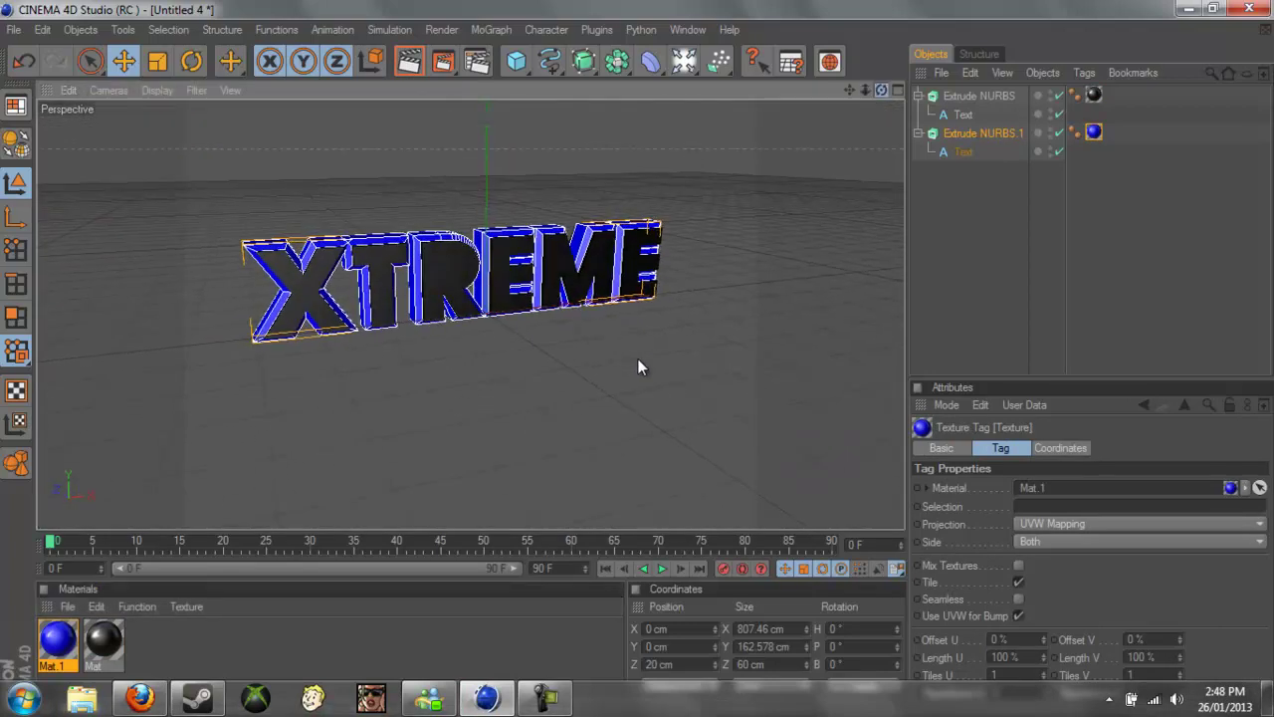
click(682, 61)
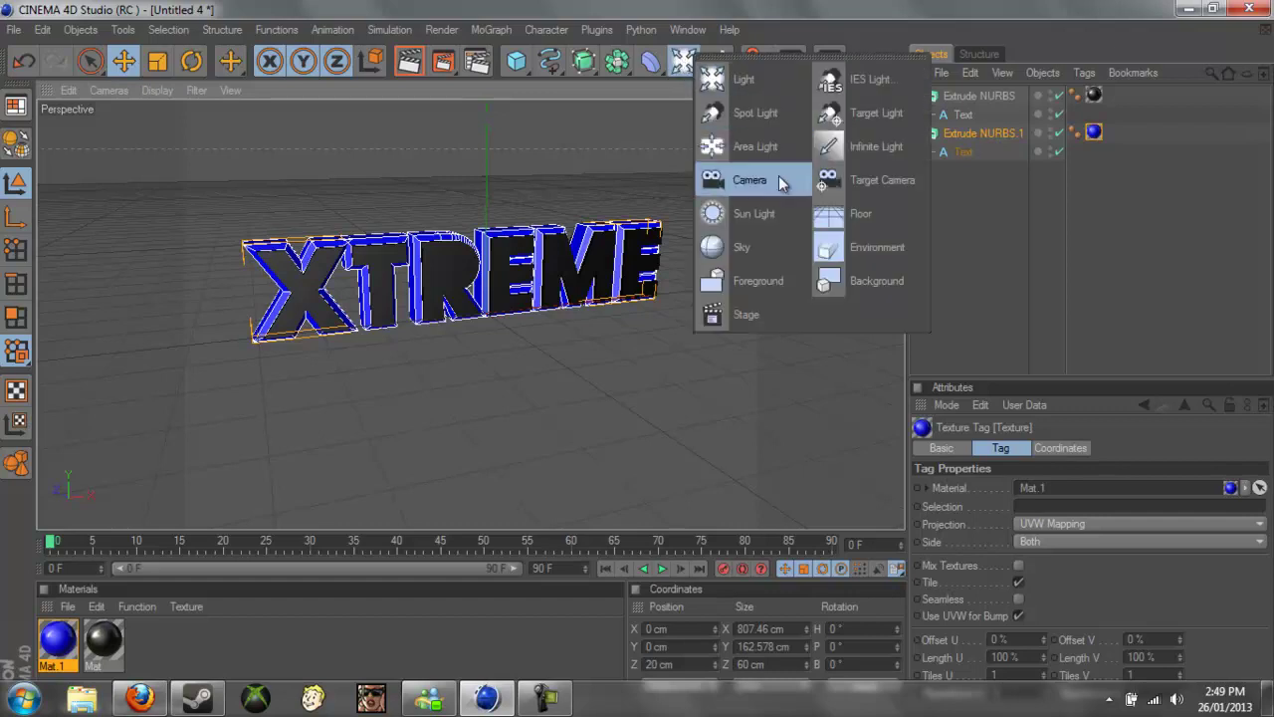
click(840, 212)
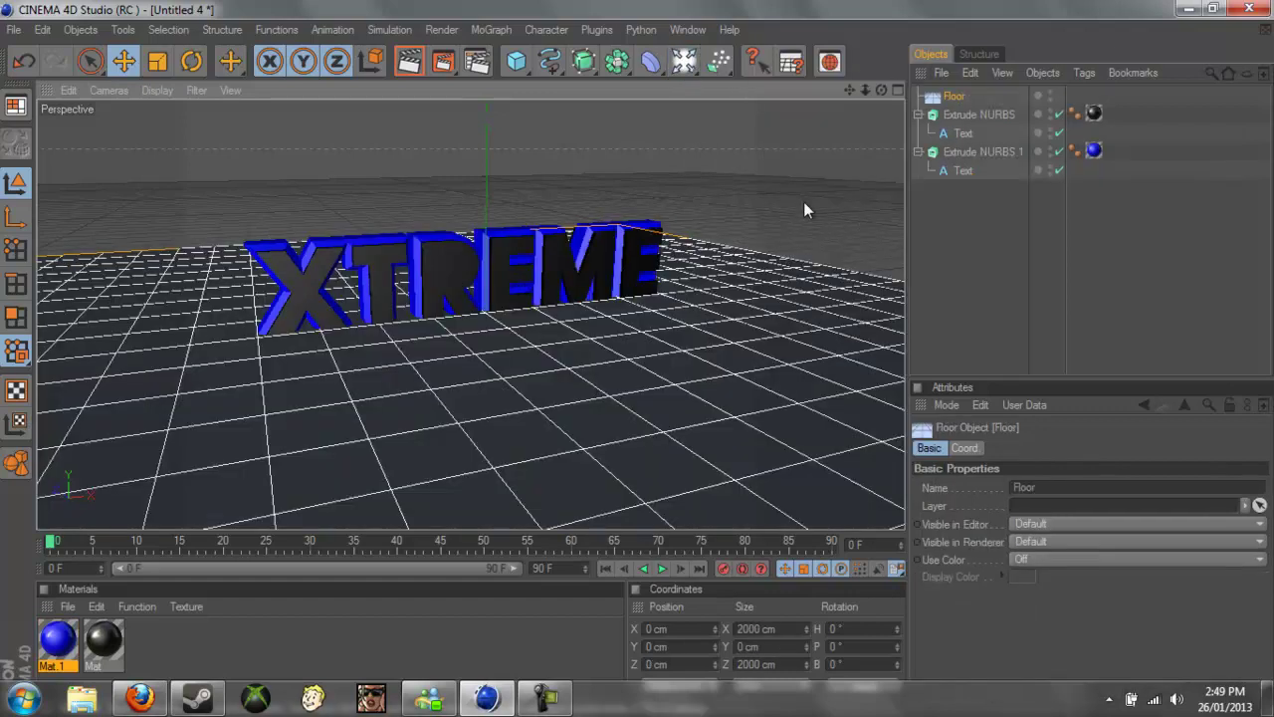
click(425, 66)
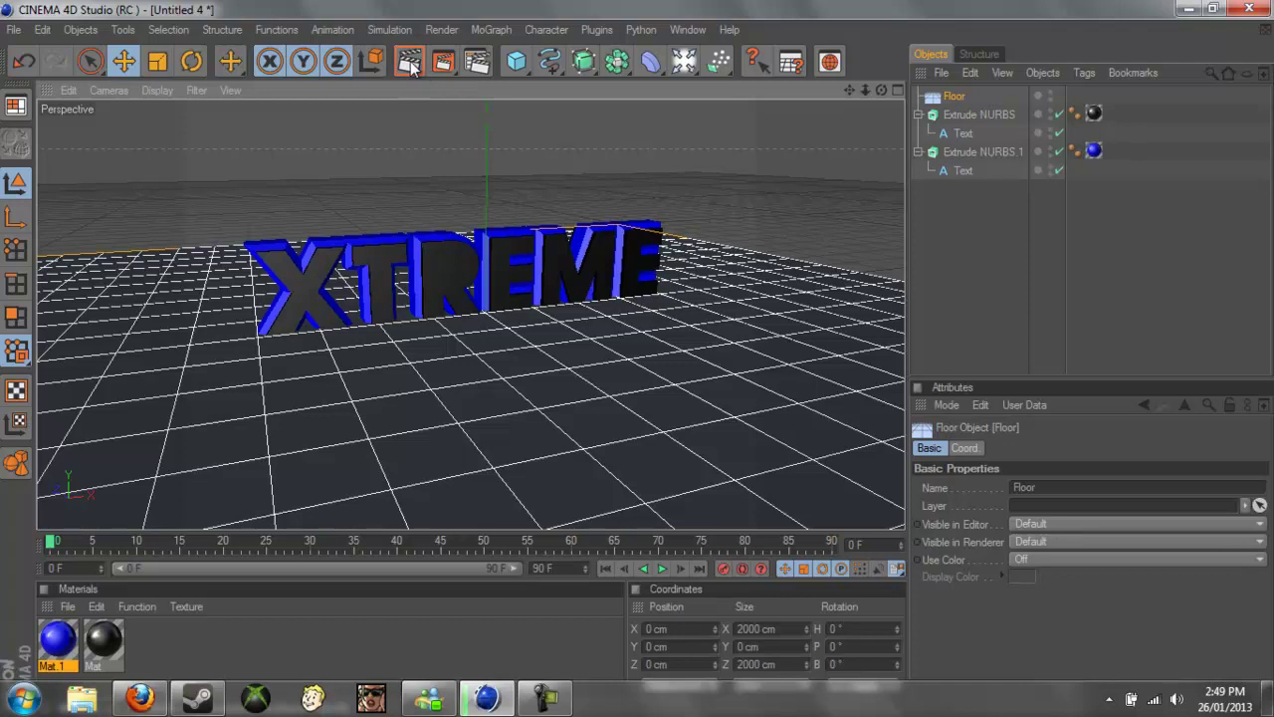
click(487, 118)
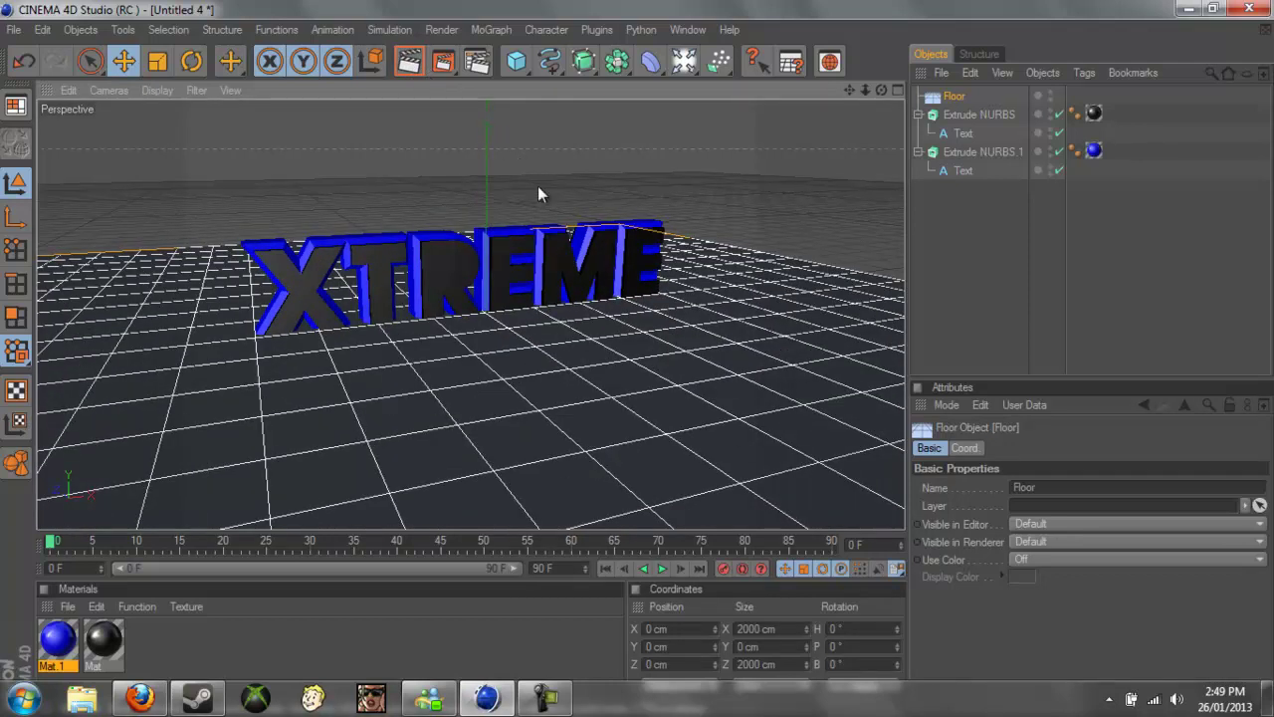
click(683, 62)
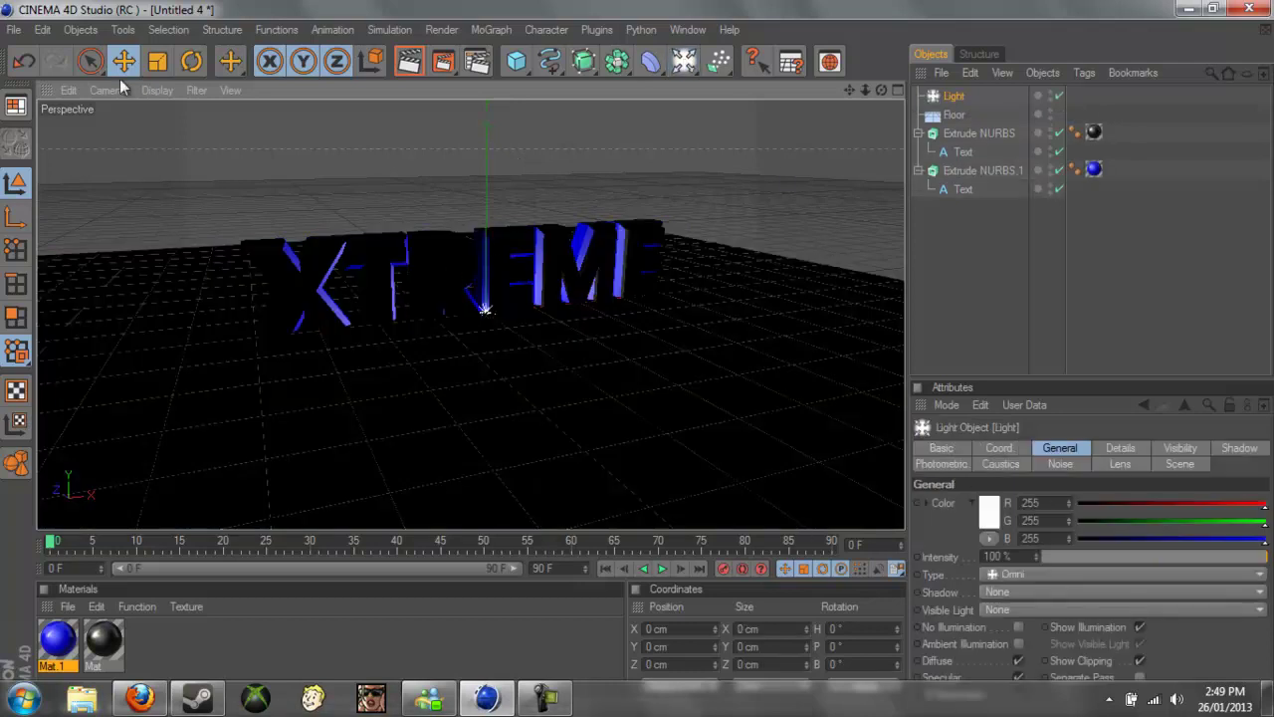
- Move the light up high above the text and forward along Z
click(16, 217)
drag(487, 193, 455, 172)
drag(642, 365, 638, 359)
- Set the light's shadow to Shadow Maps (Soft) and render the framed text
click(1012, 591)
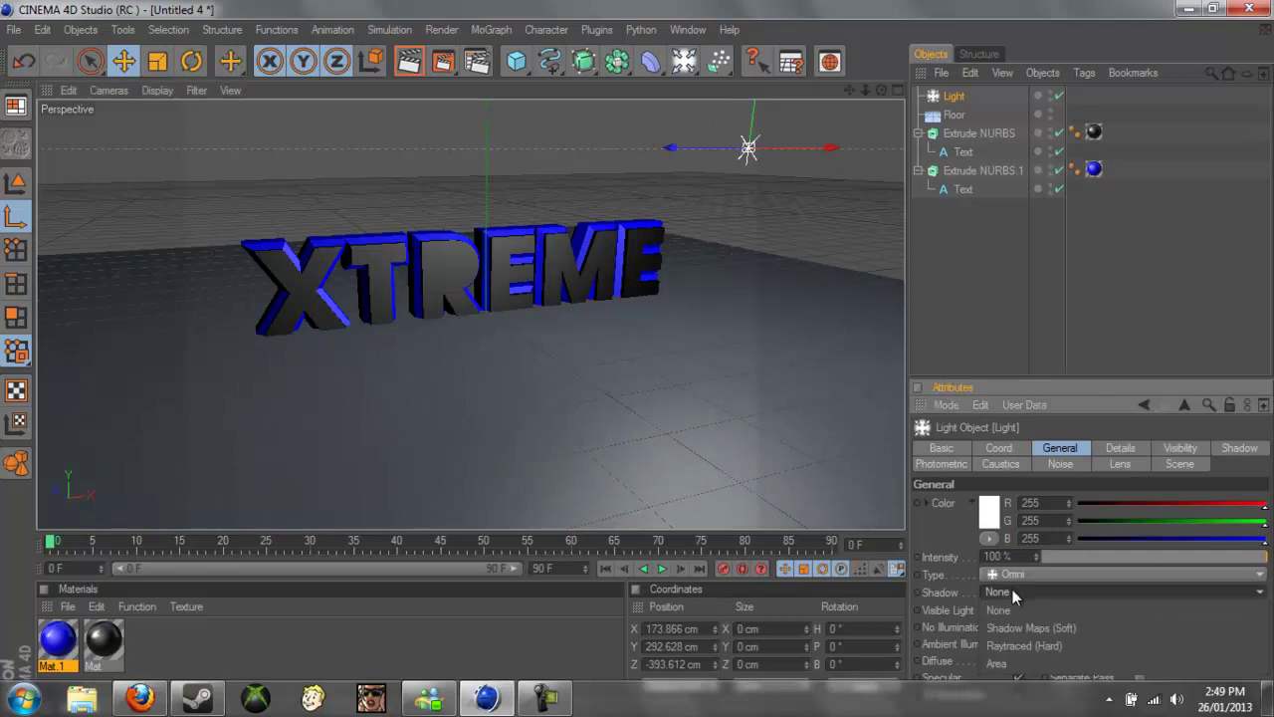
click(1036, 628)
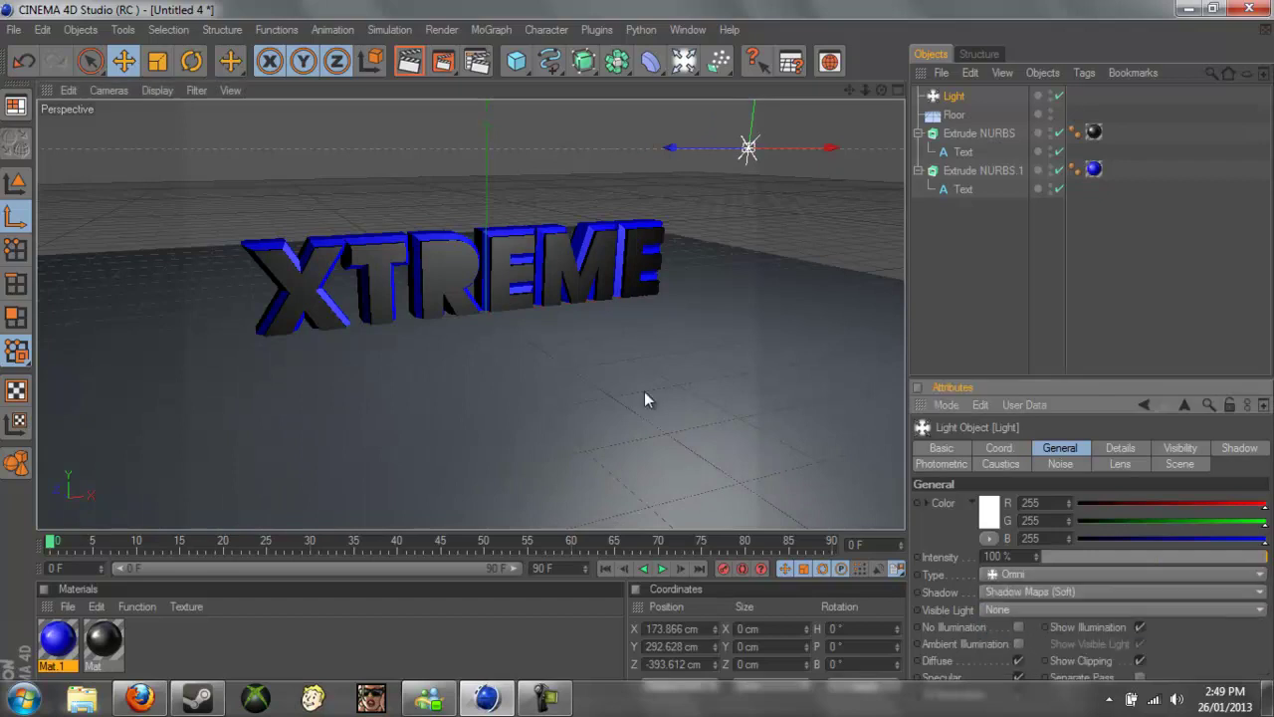
alt+drag(488, 264, 567, 249)
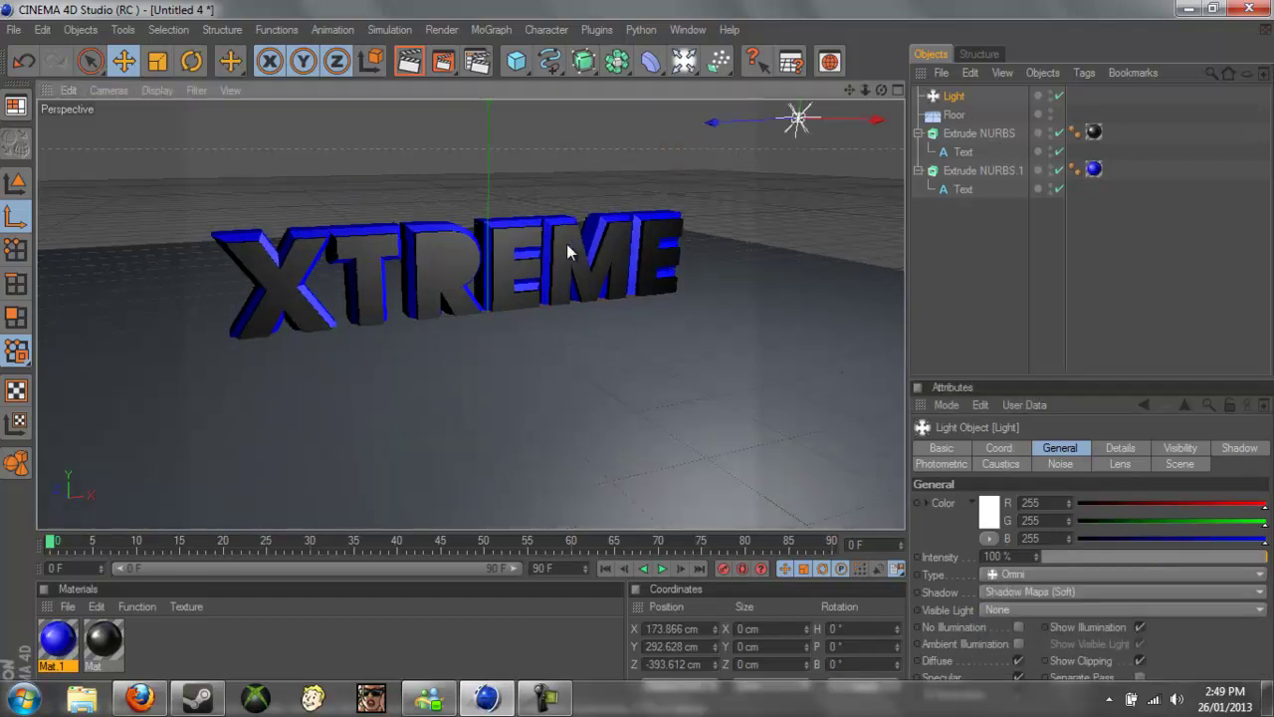
scroll(759, 204, up, 2)
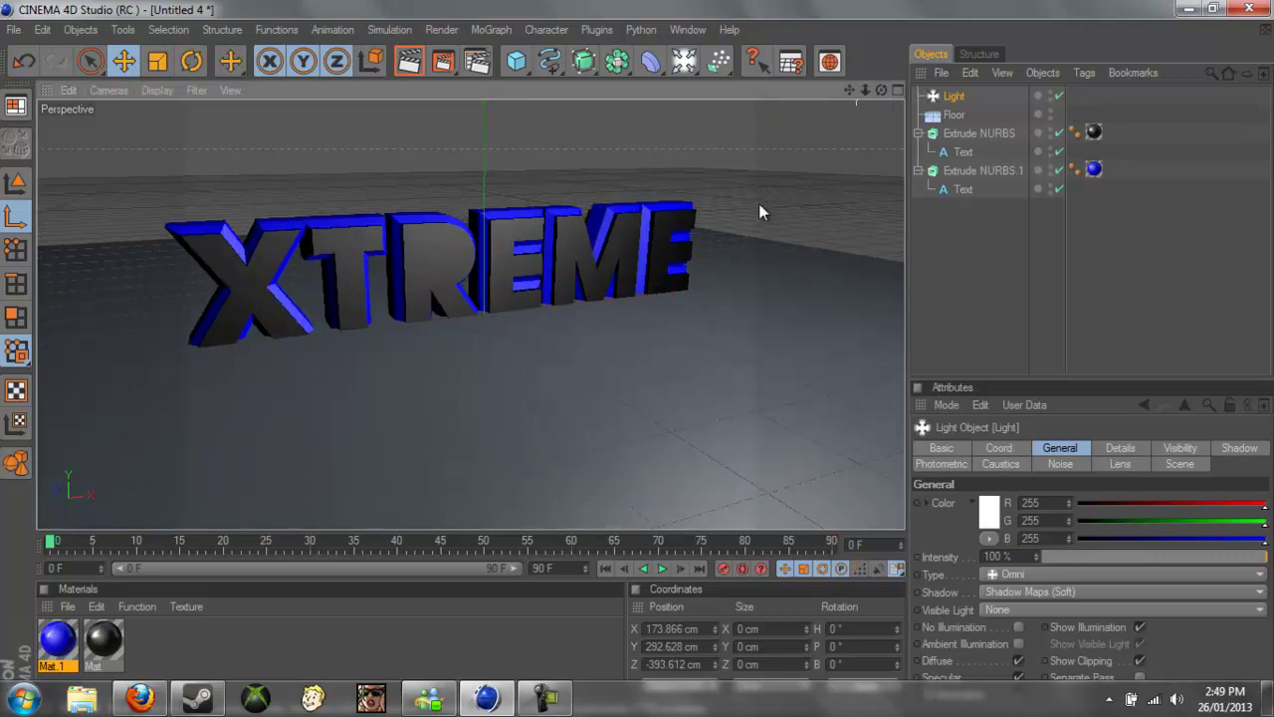
click(410, 62)
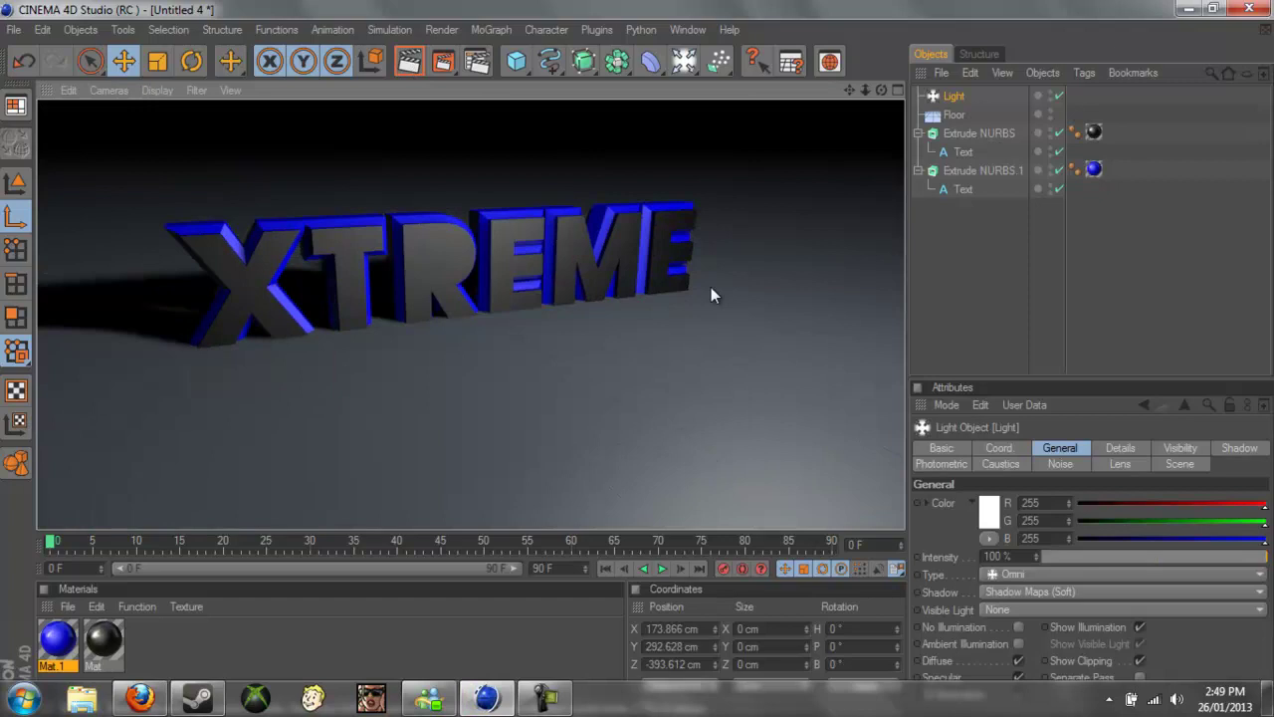
- Add a Sky object and set the render output size to 1370 × 1080
click(465, 296)
drag(680, 60, 737, 252)
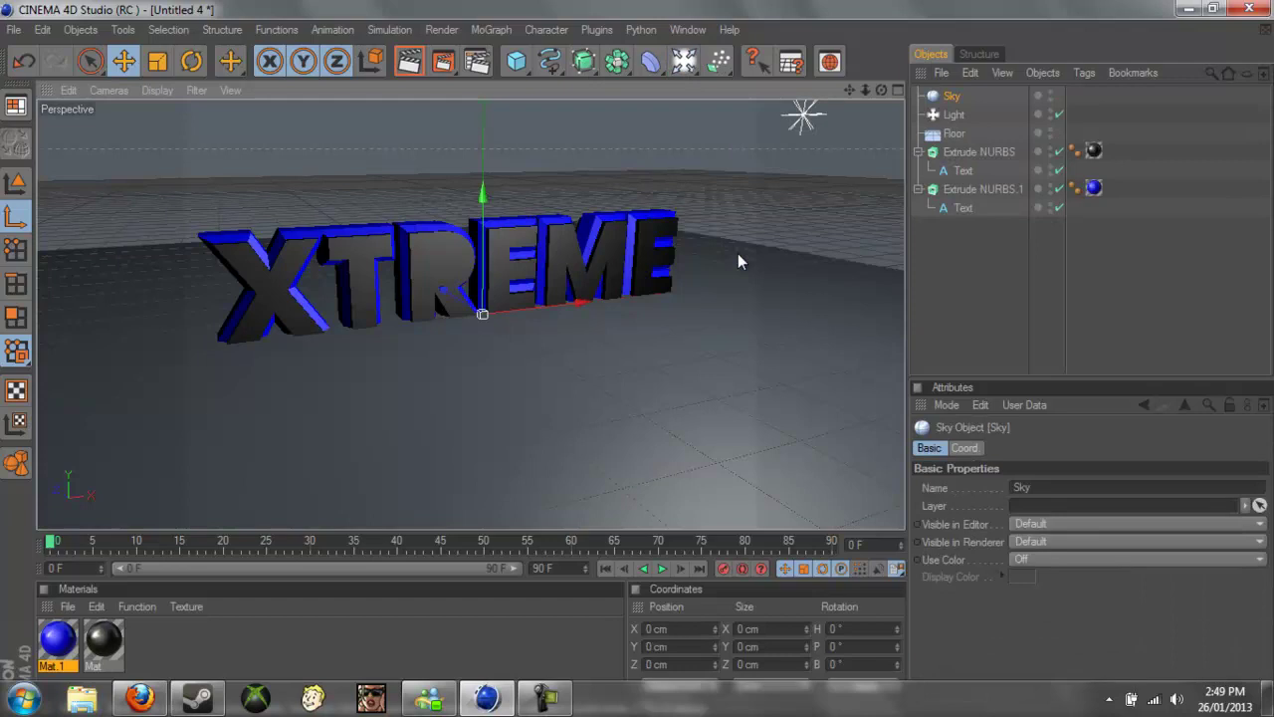
click(480, 64)
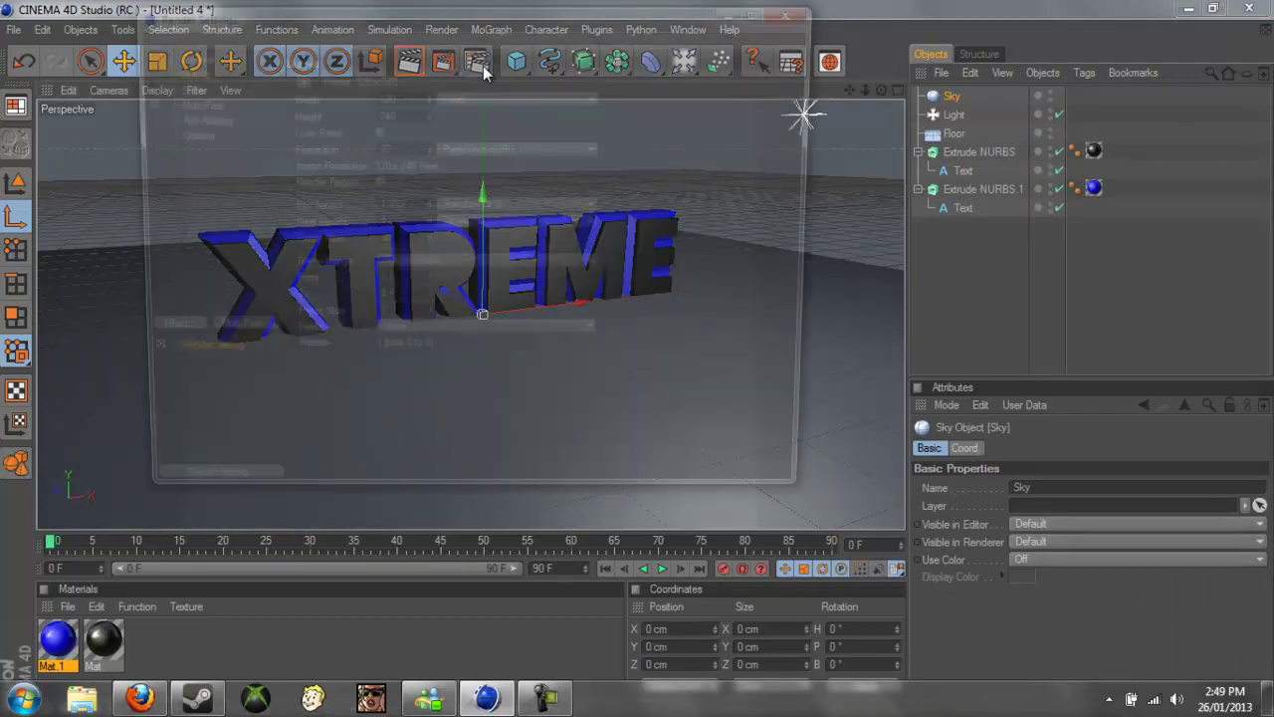
double_click(414, 94)
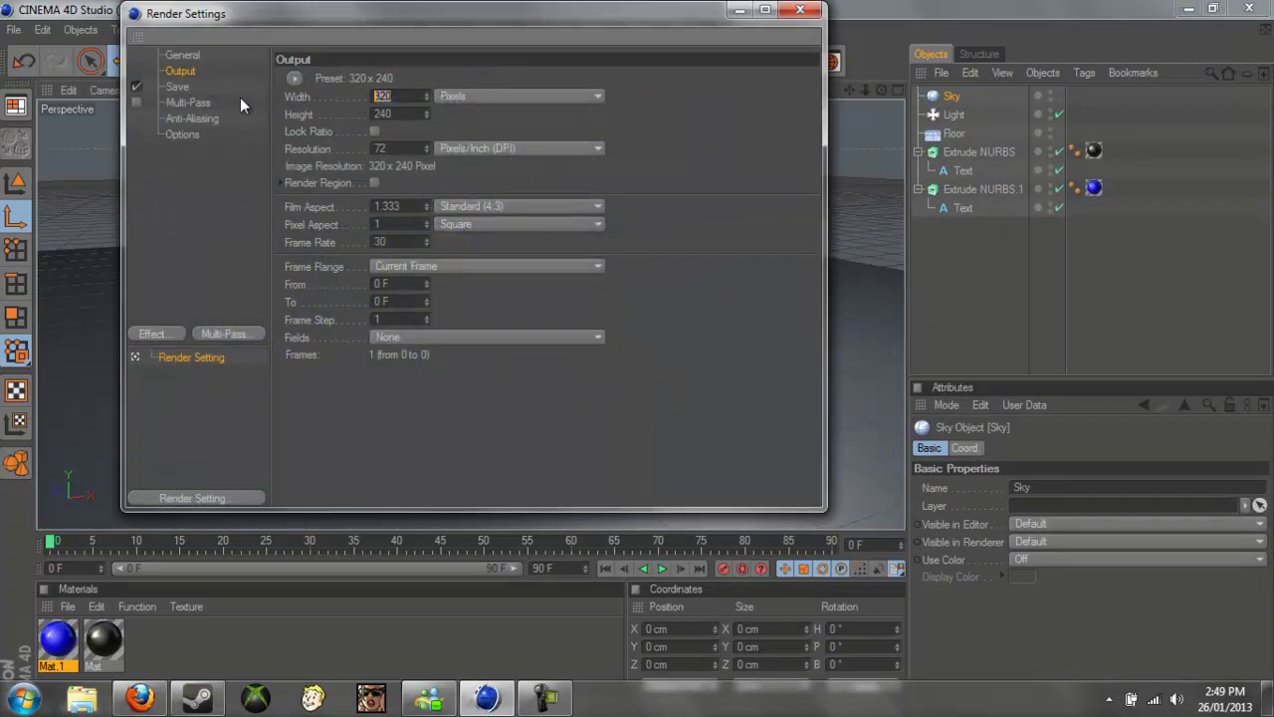
key(BackSpace)
text(1370)
key(Tab)
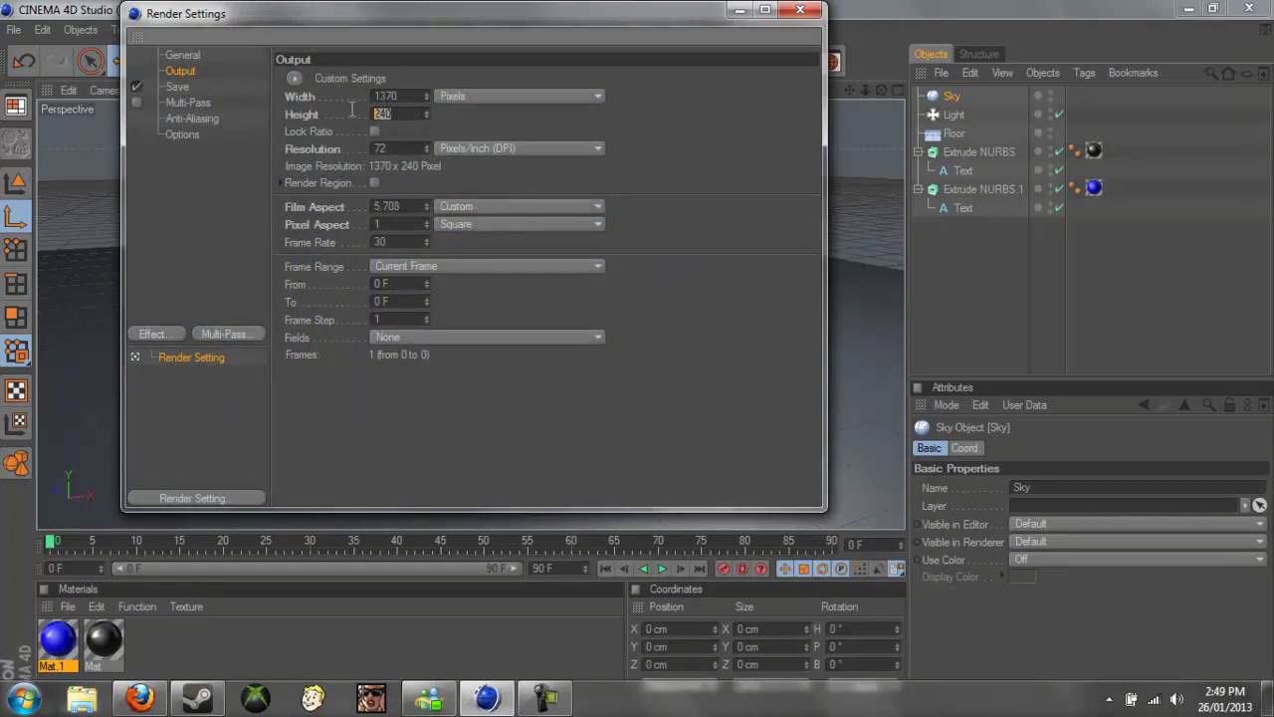
key(BackSpace)
text(1080)
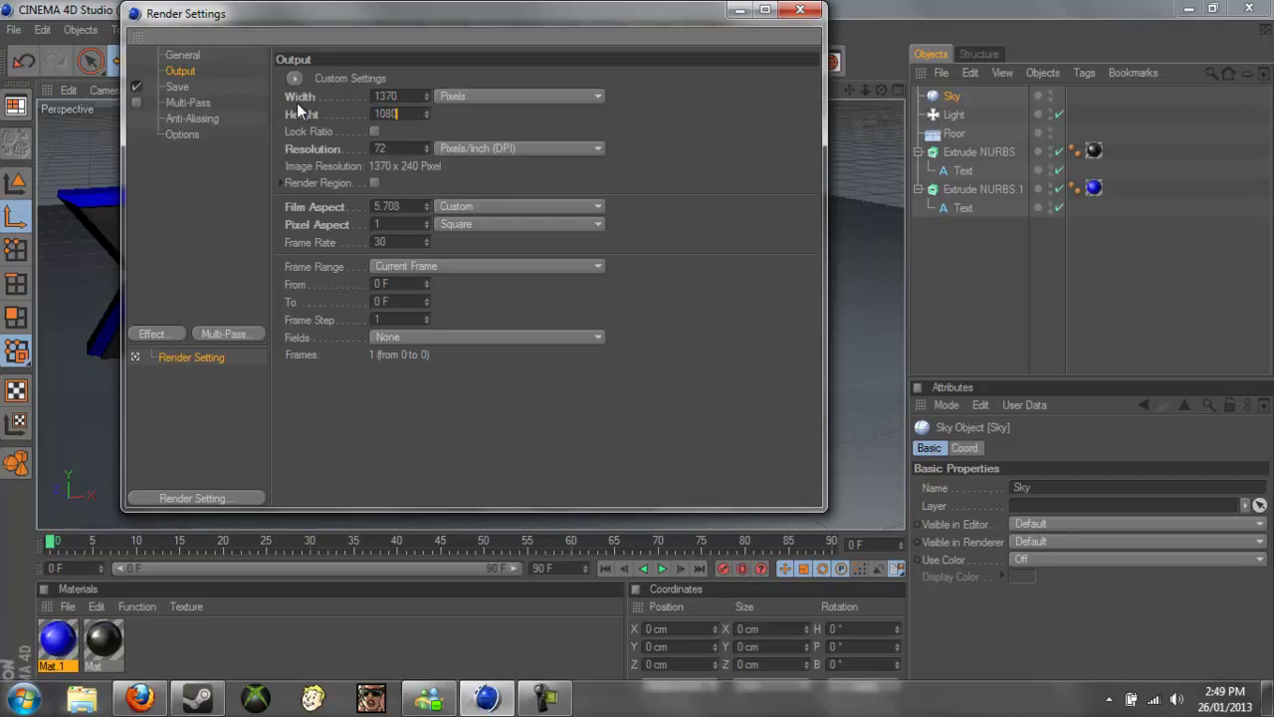
key(Return)
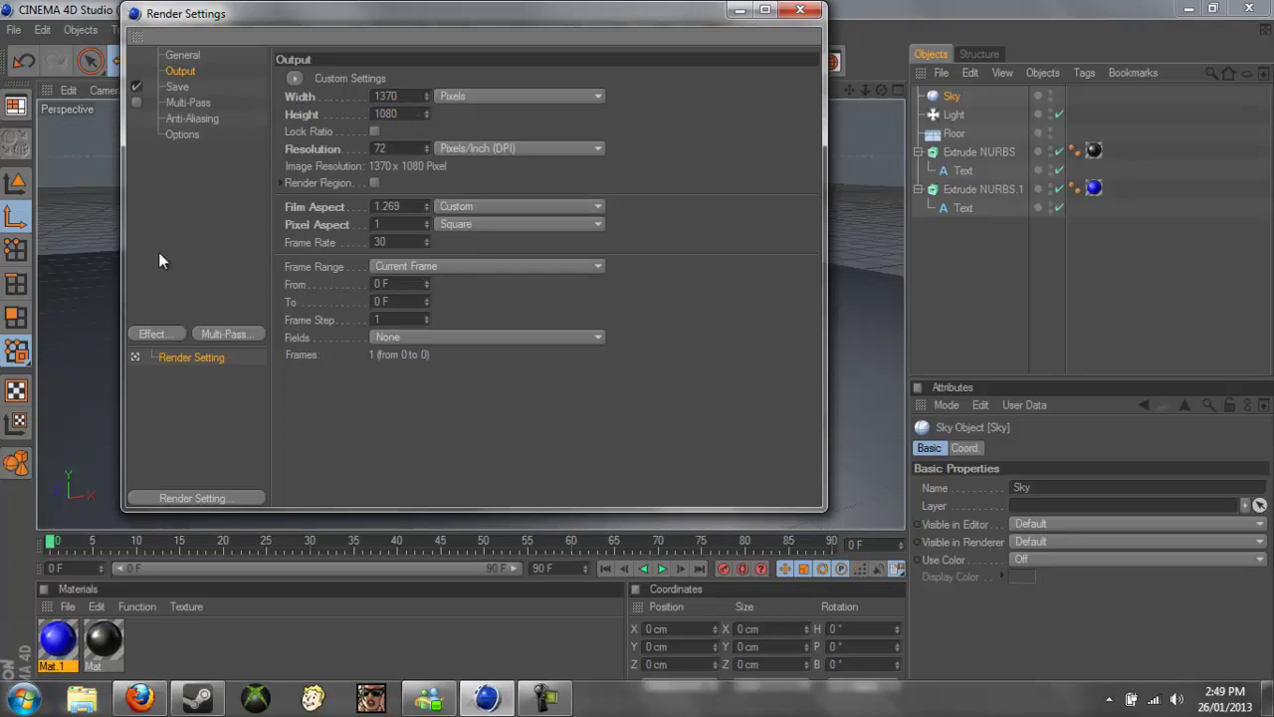
- Add Global Illumination in IR + QMC (Still Image) mode with Low stochastic samples and record density
click(162, 335)
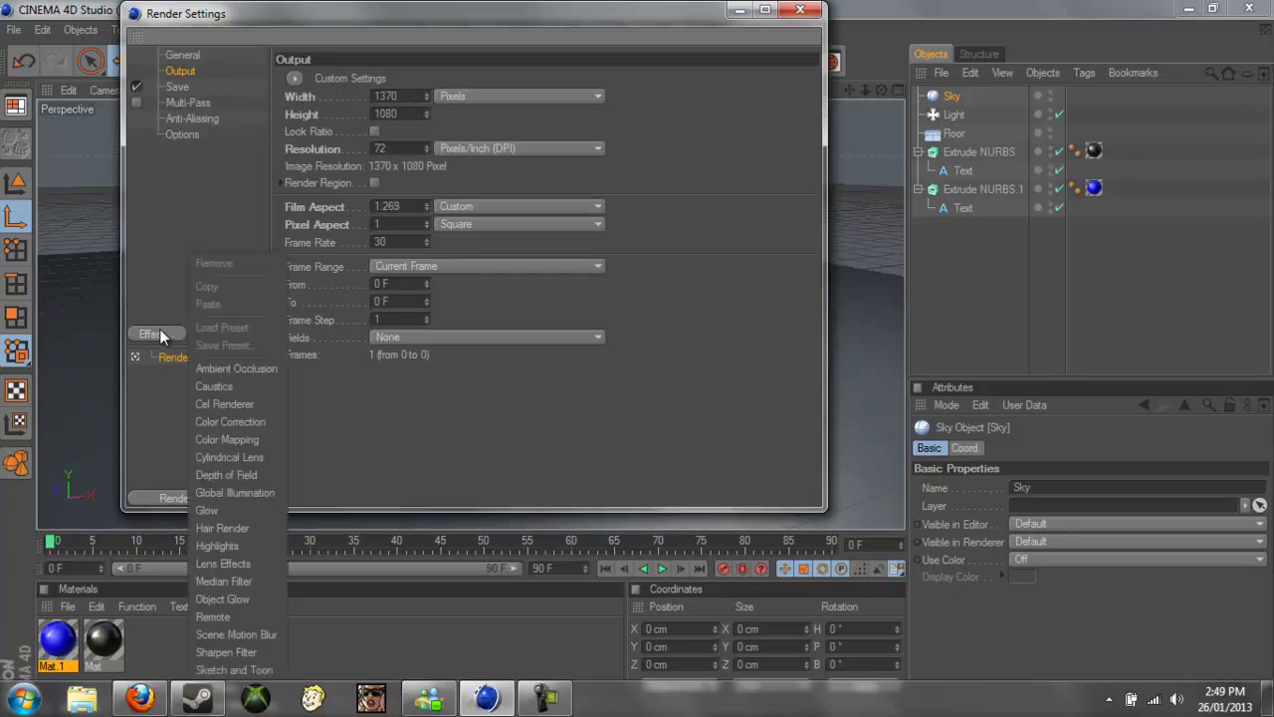
click(260, 490)
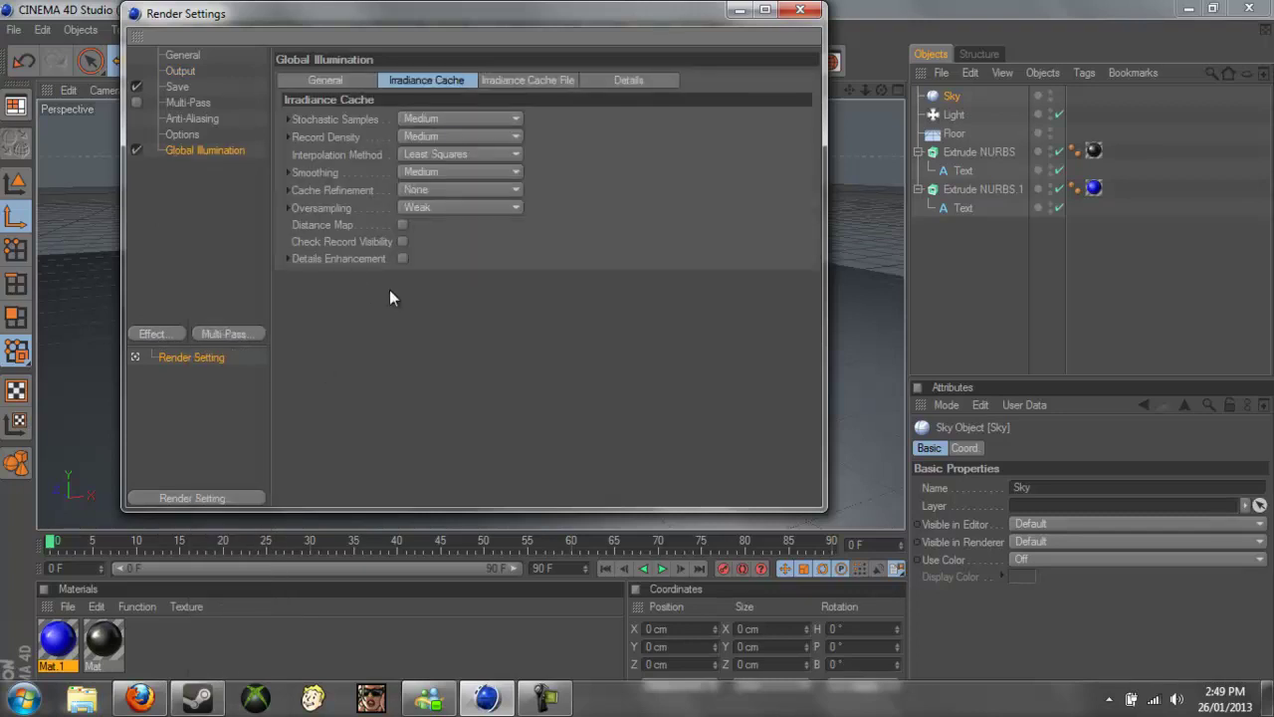
click(335, 82)
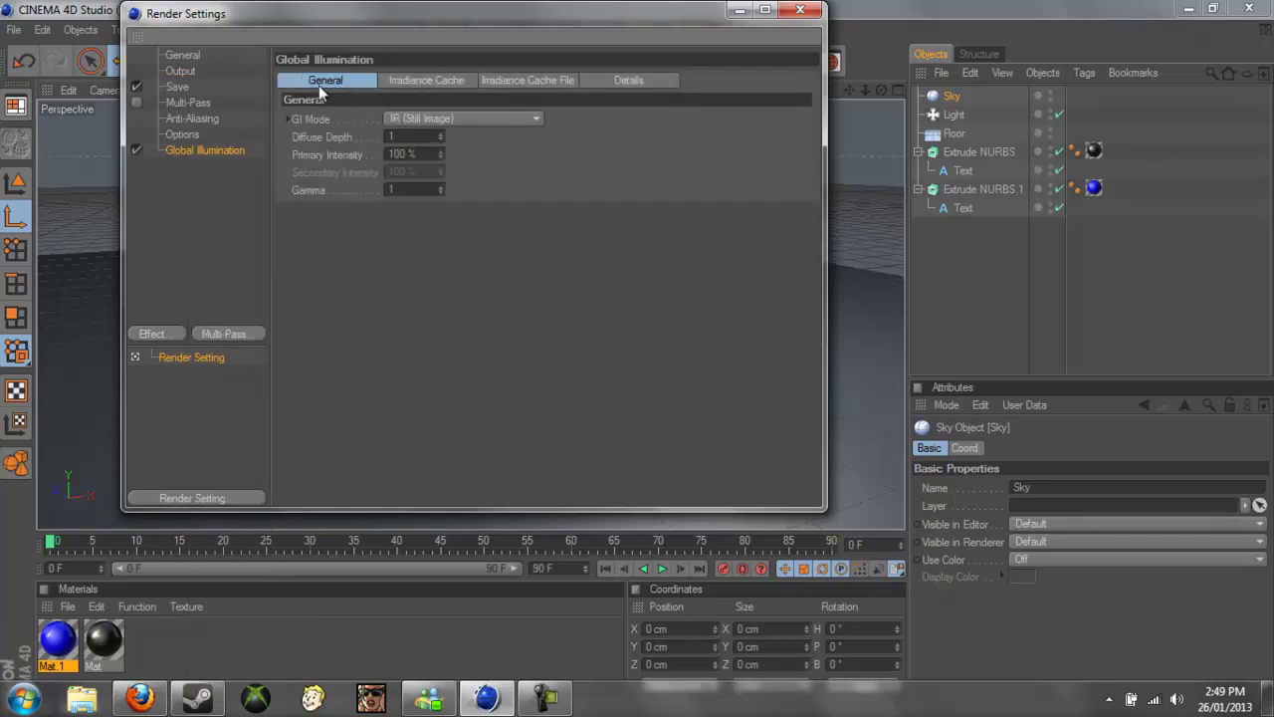
click(451, 118)
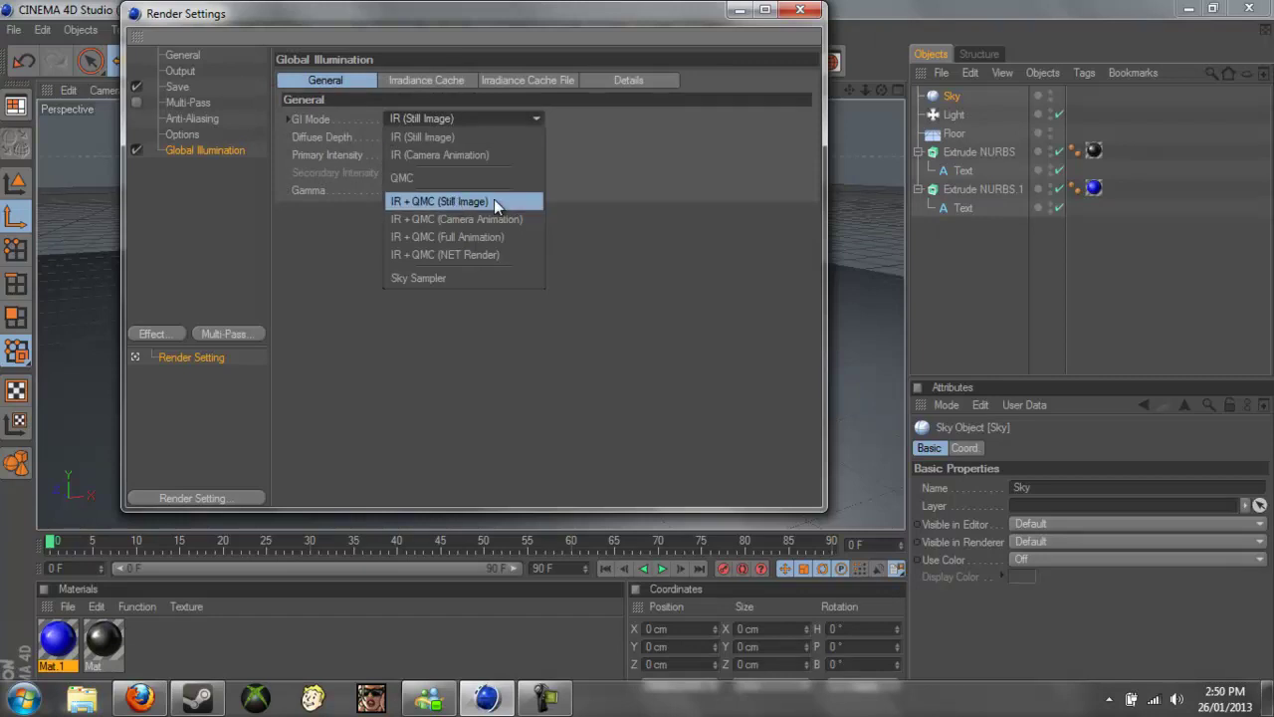
click(495, 202)
click(448, 80)
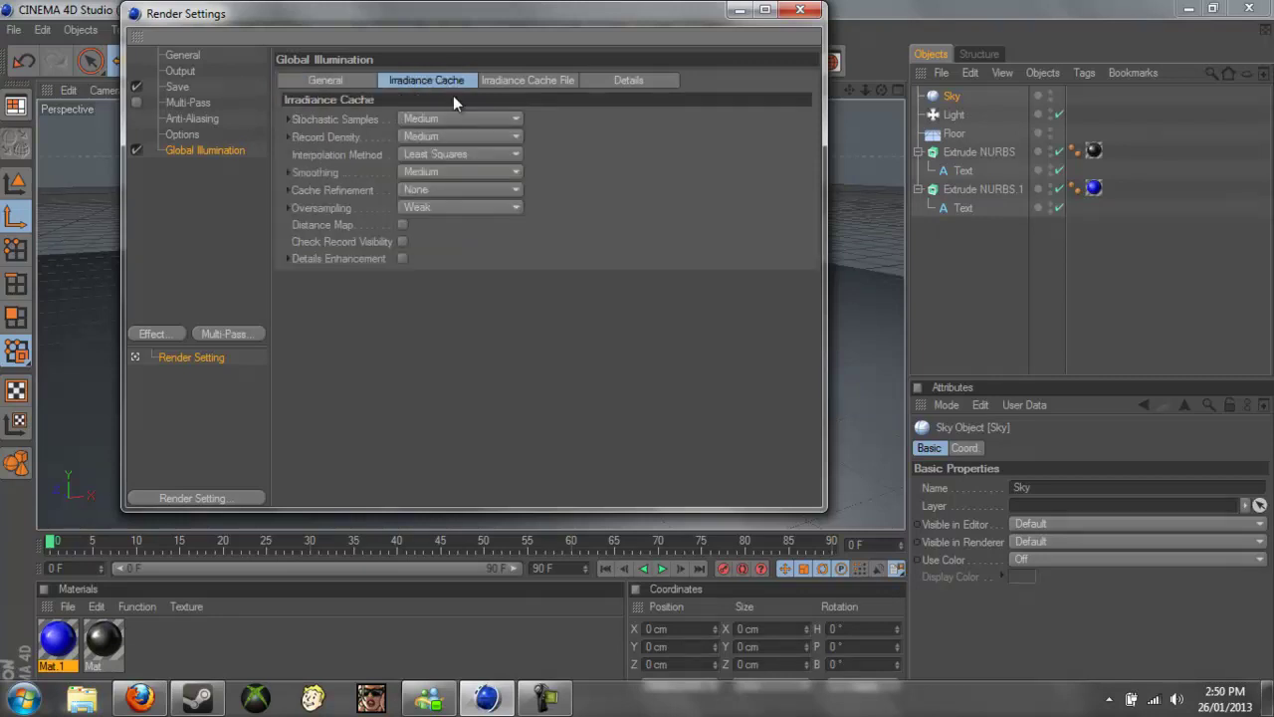
click(447, 117)
click(441, 170)
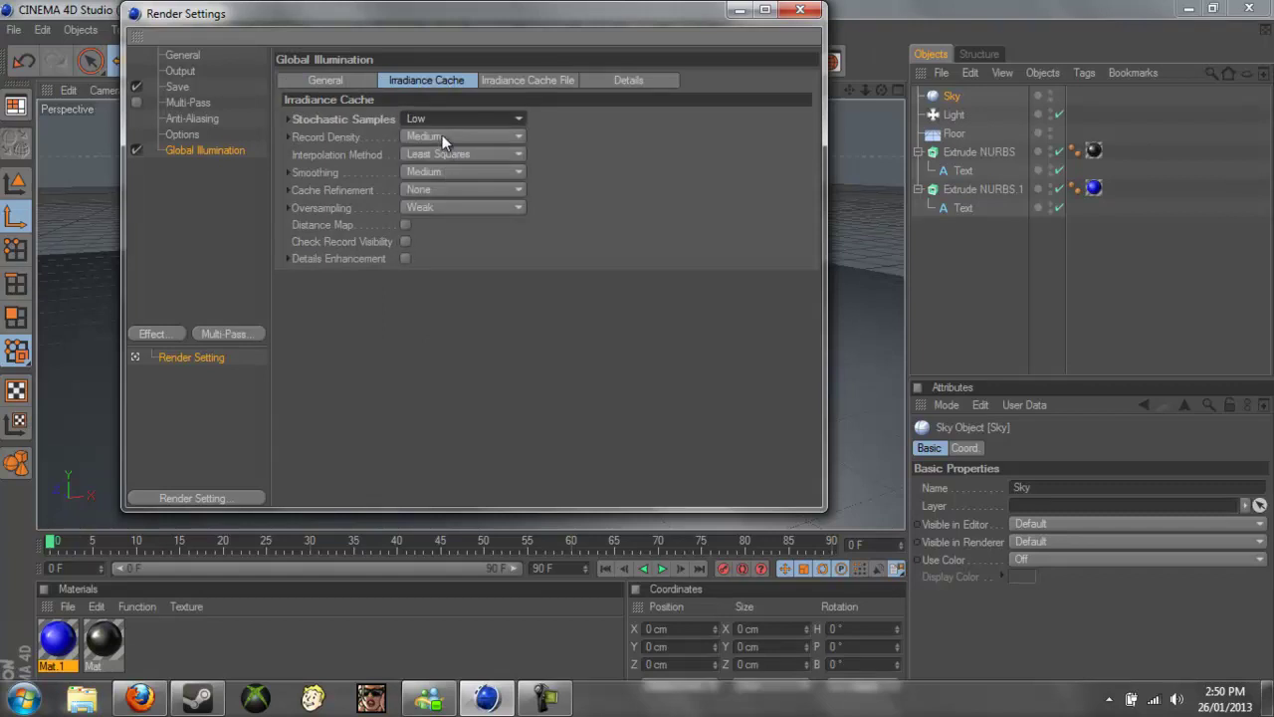
click(442, 134)
click(436, 194)
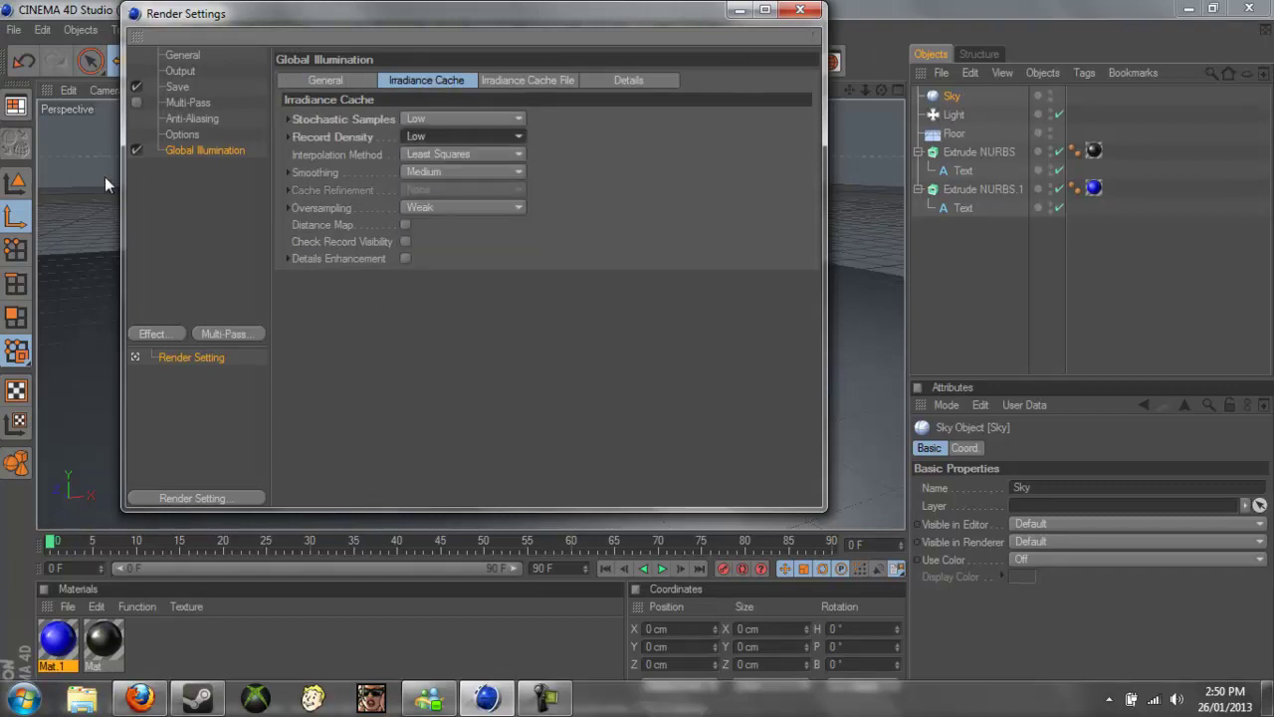
- Add Ambient Occlusion to the render effects and close the render settings
click(161, 340)
click(220, 378)
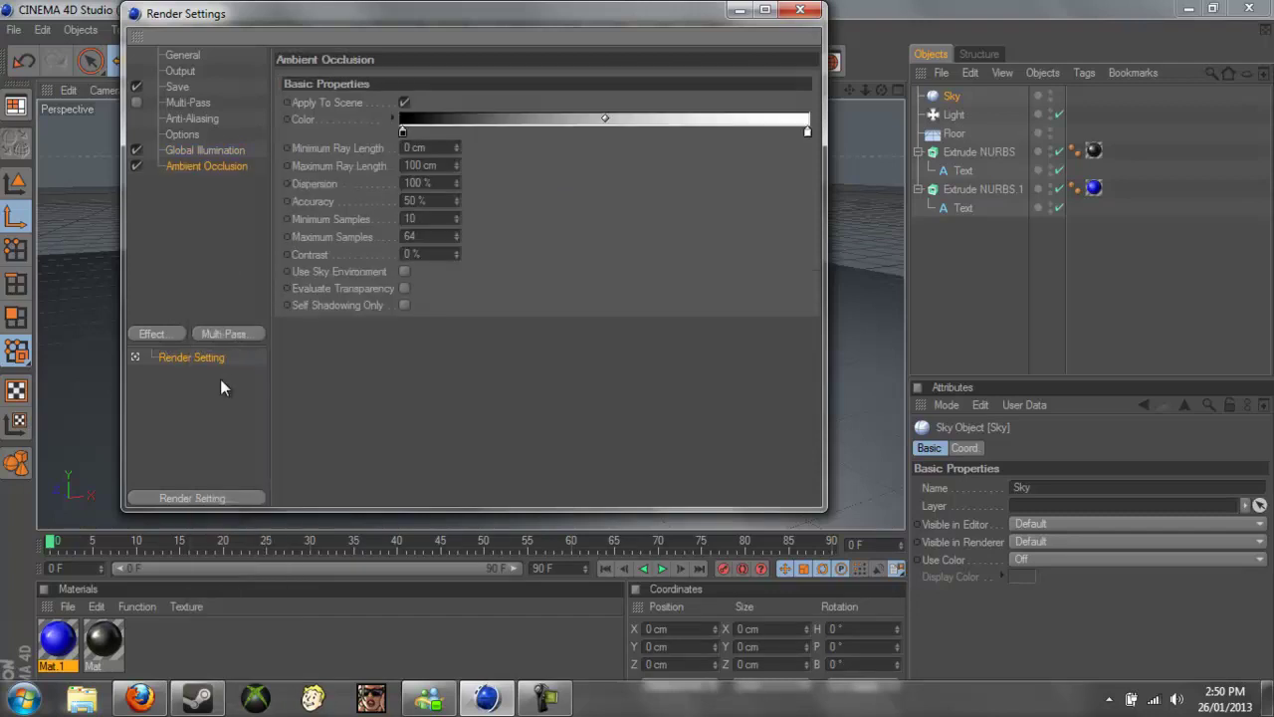
click(801, 12)
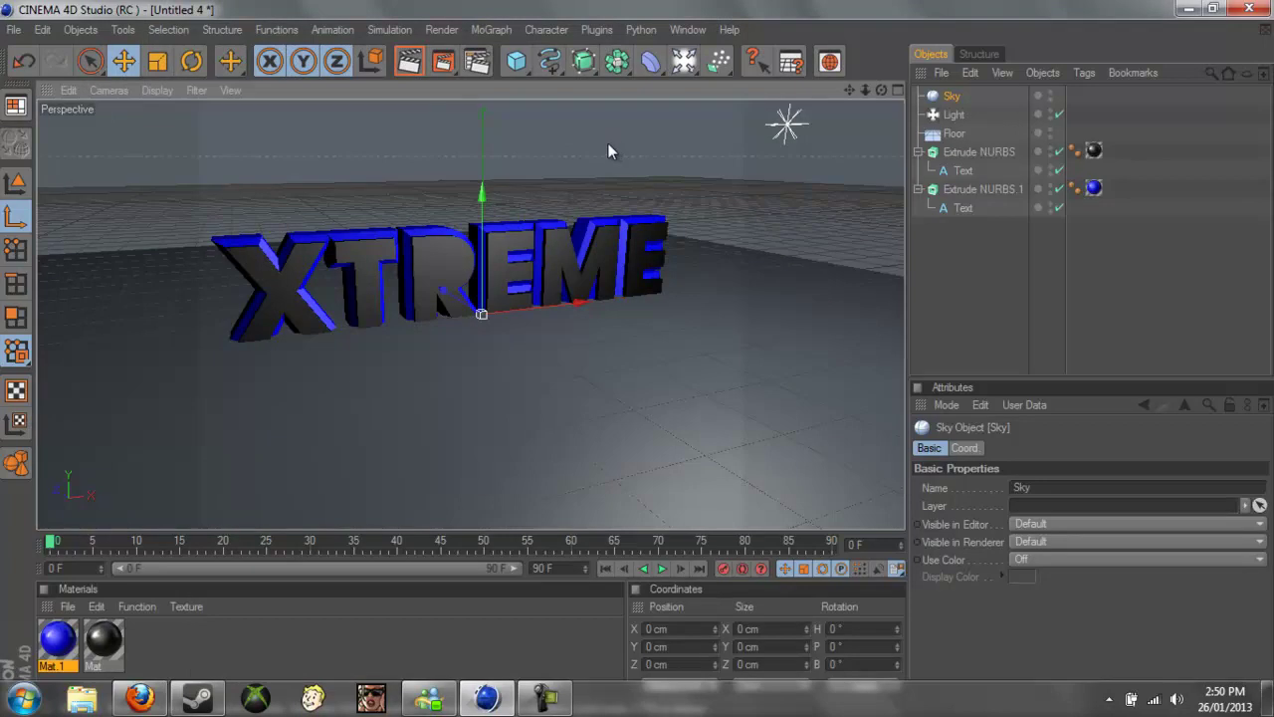
- Zoom and pan onto the XTREME text, then render it in the viewport with Ctrl+R
scroll(611, 143, up, 2)
scroll(647, 139, up, 1)
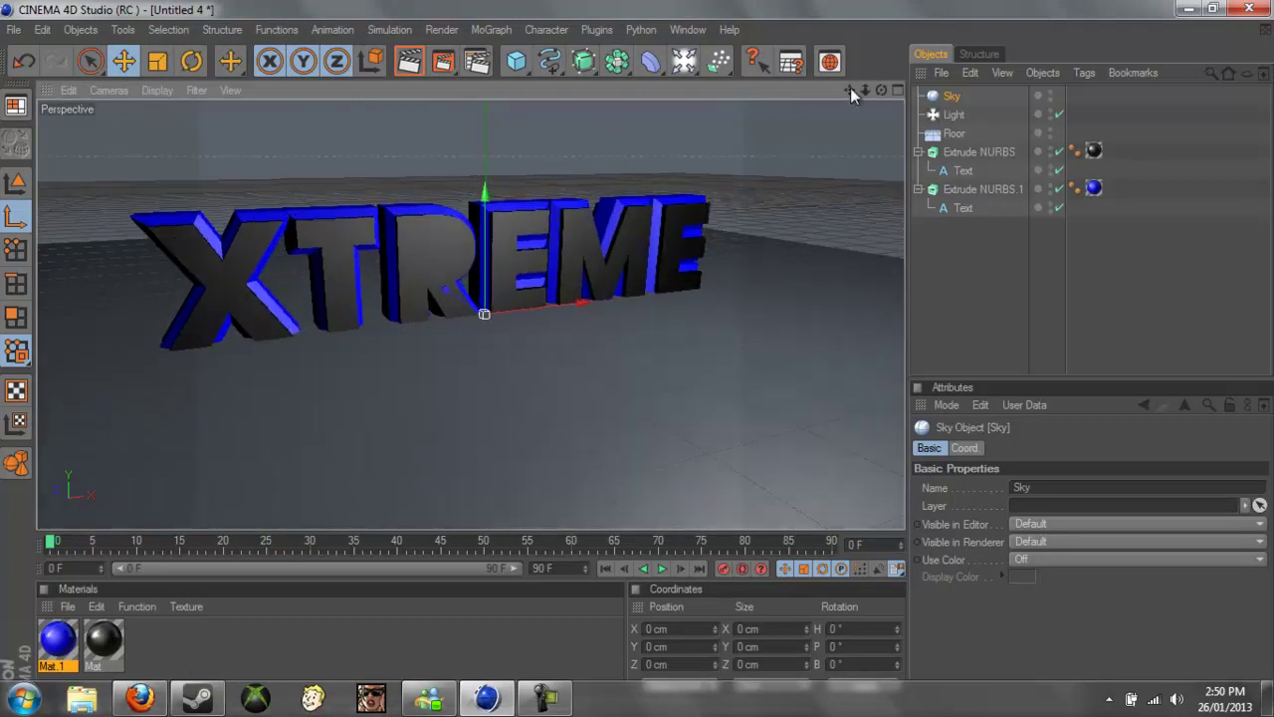
drag(849, 90, 637, 358)
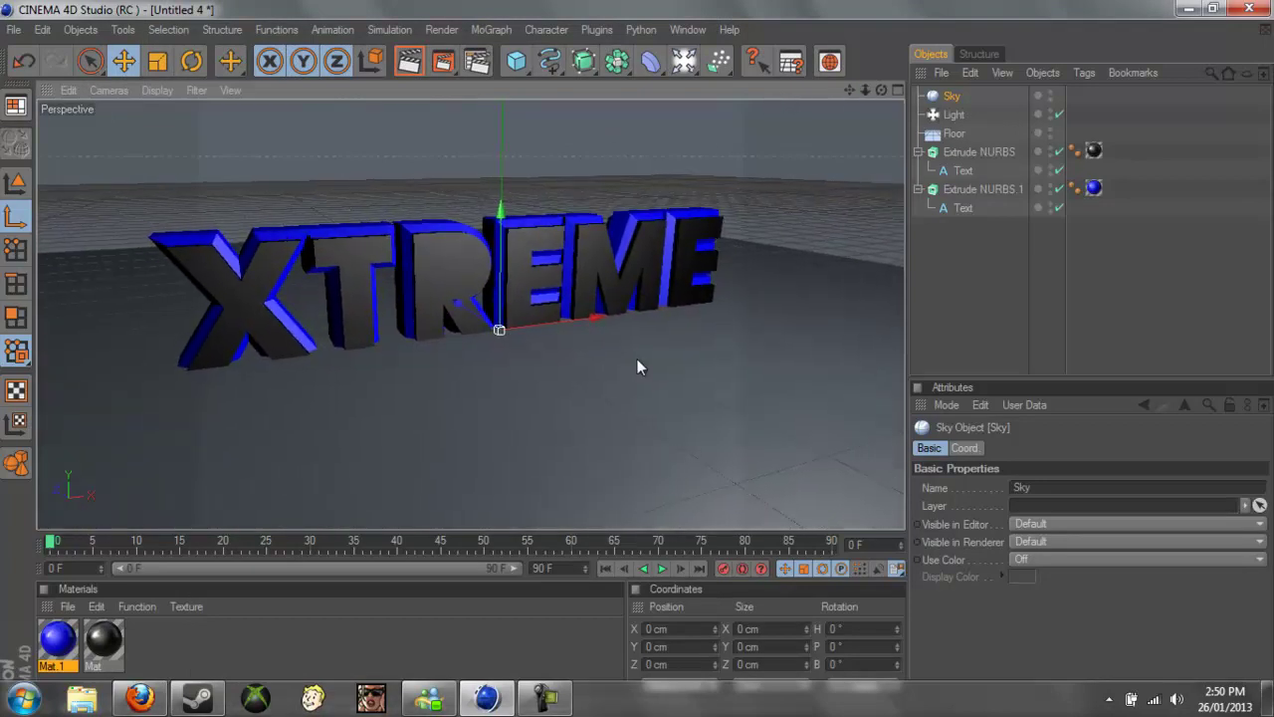
drag(849, 89, 637, 358)
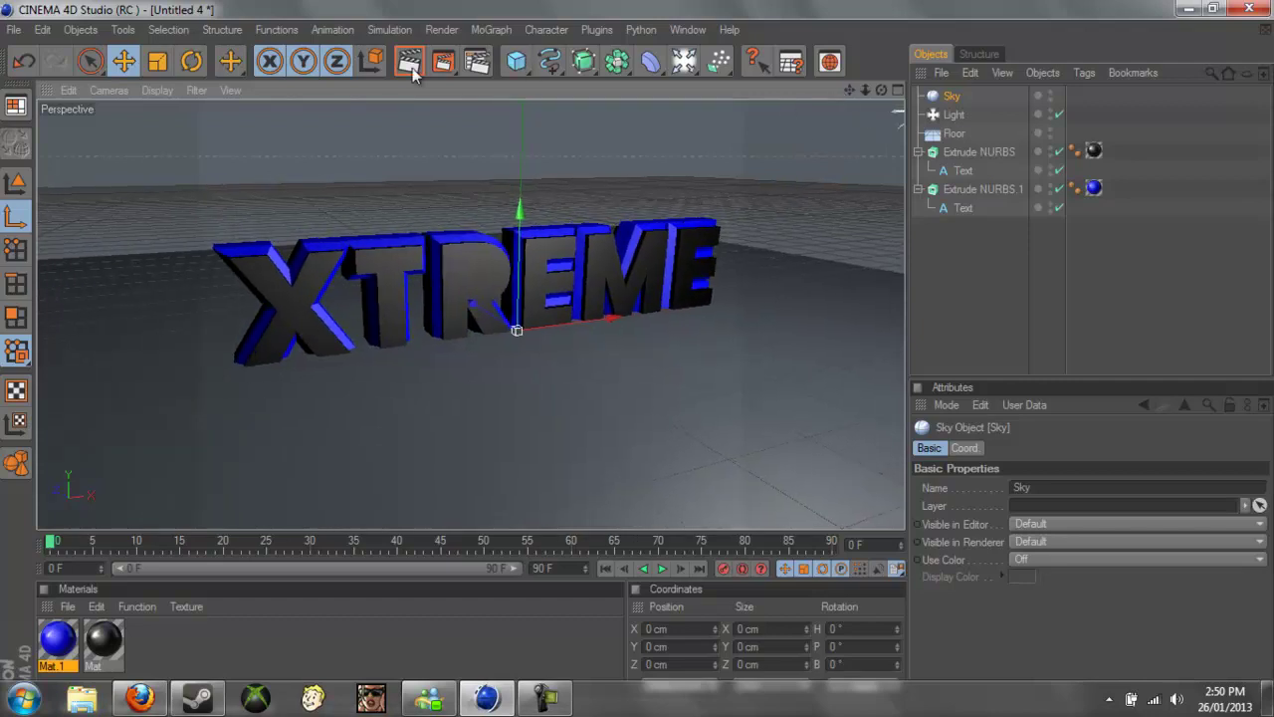
key(ctrl+r)
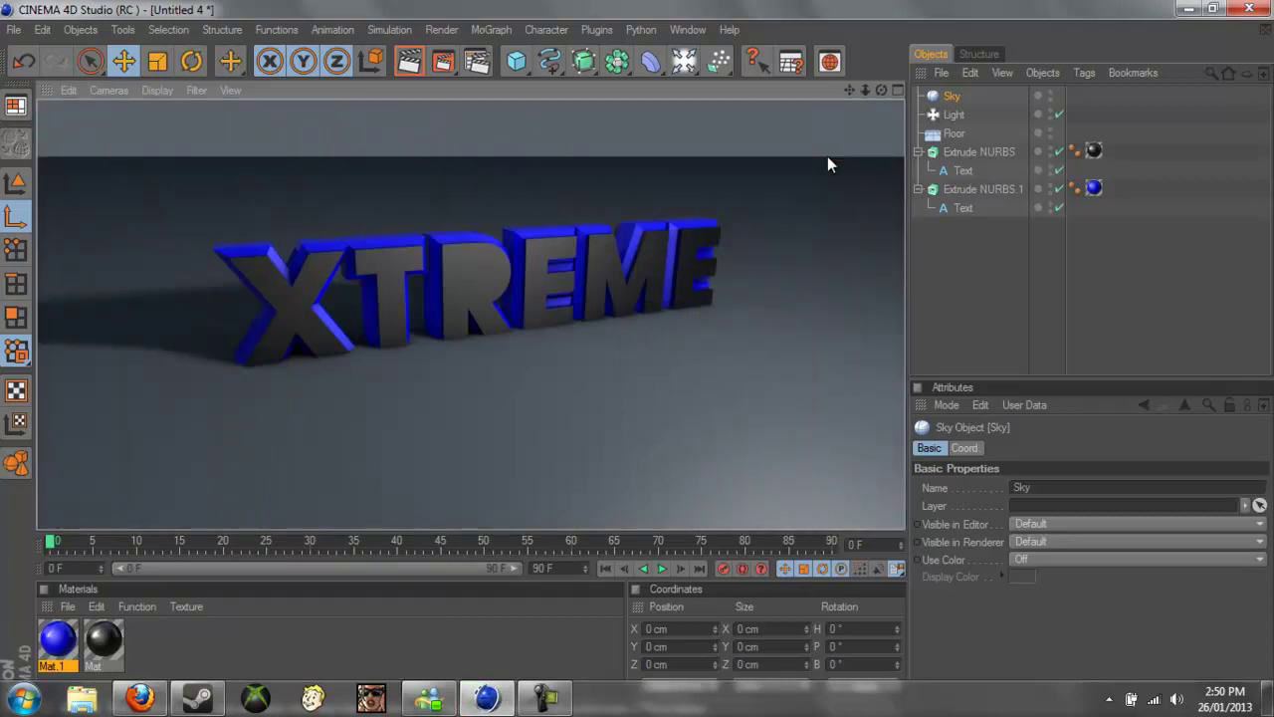
- Create a new material Mat.2 and set its colour to pure white
click(774, 238)
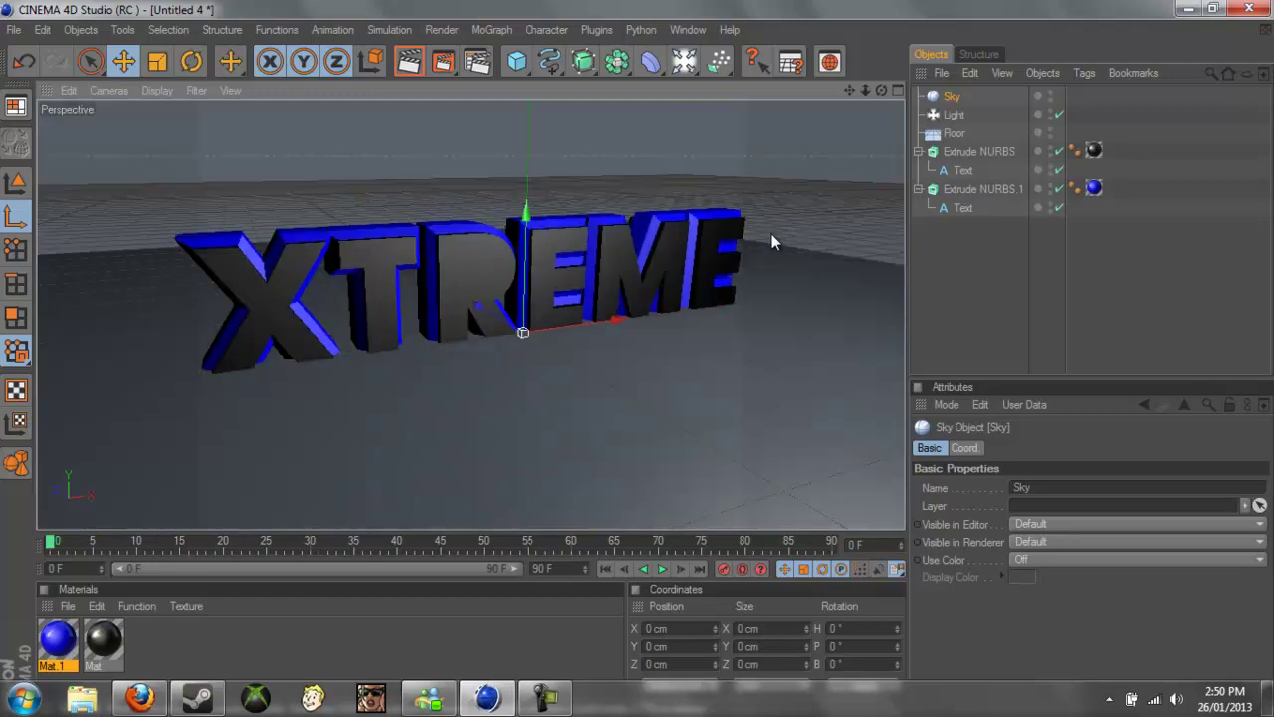
double_click(216, 644)
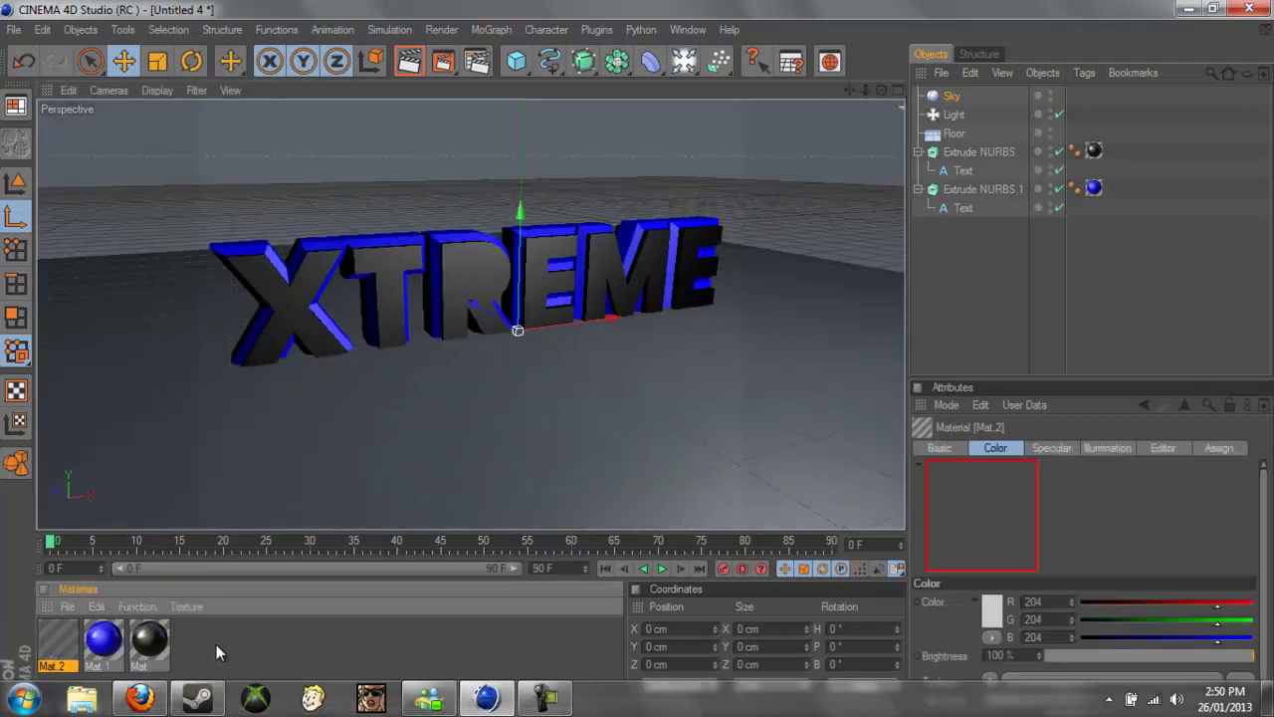
double_click(65, 649)
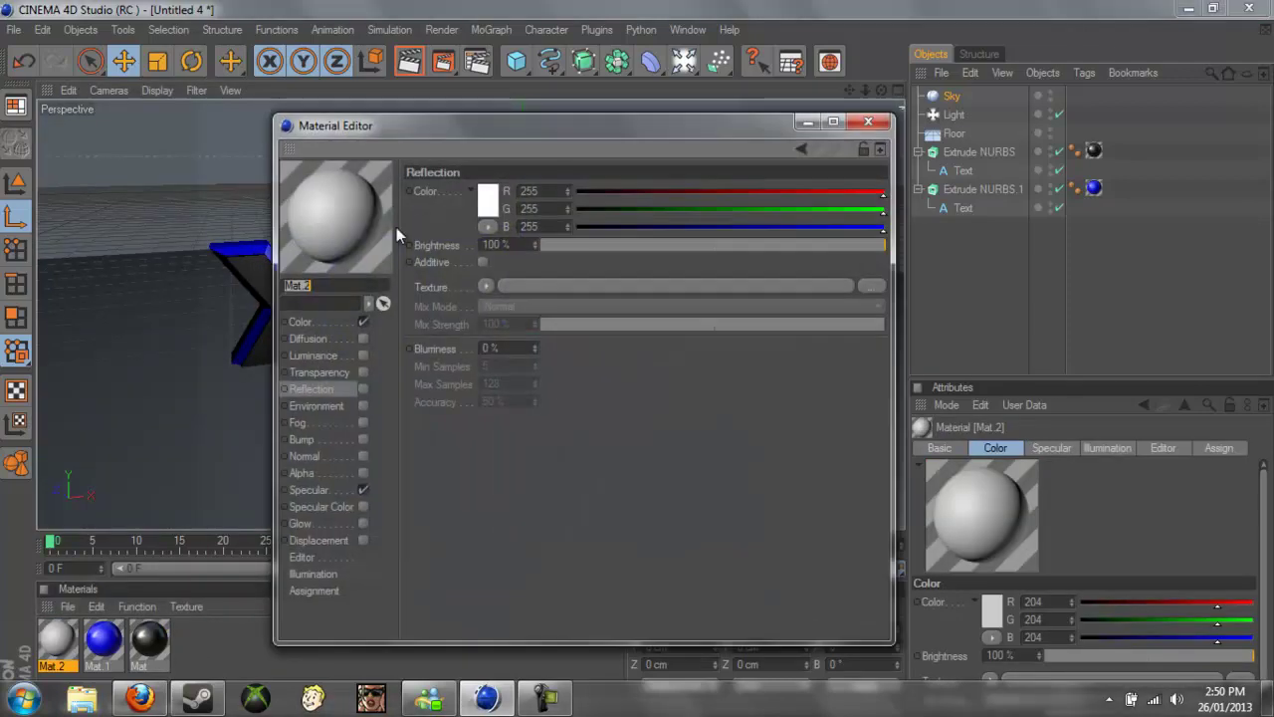
click(486, 202)
click(598, 101)
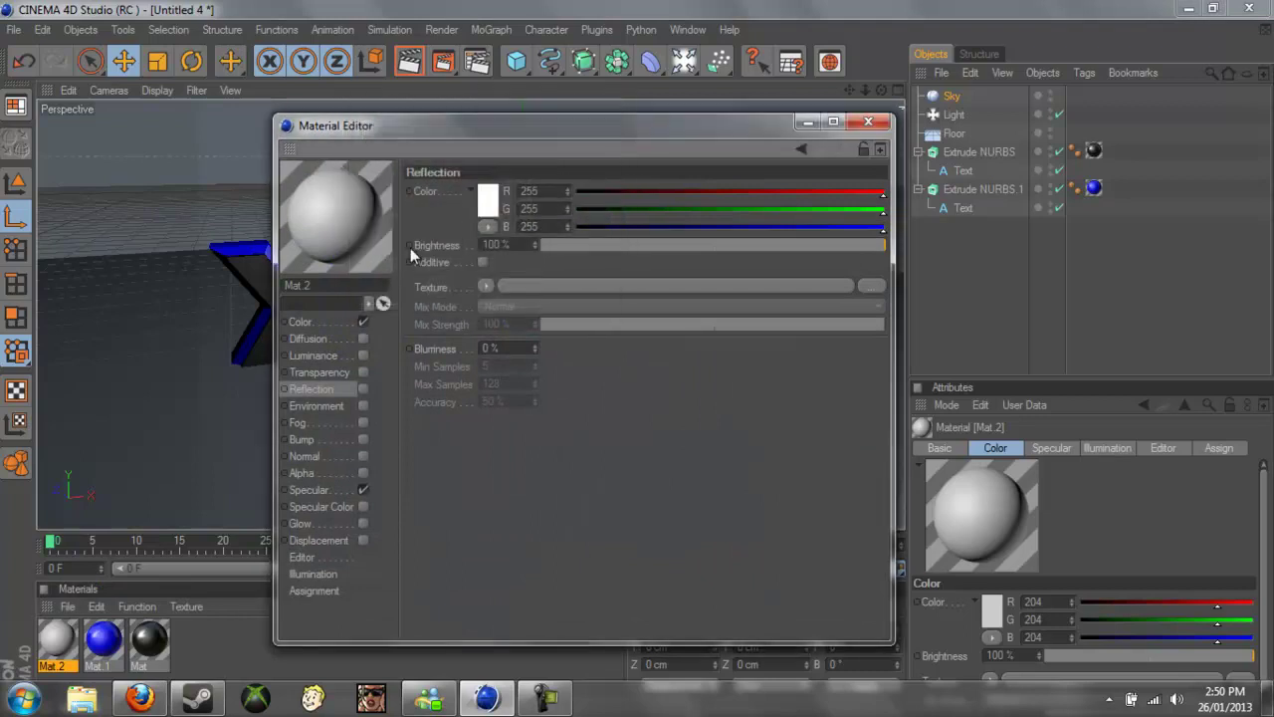
click(315, 319)
click(484, 202)
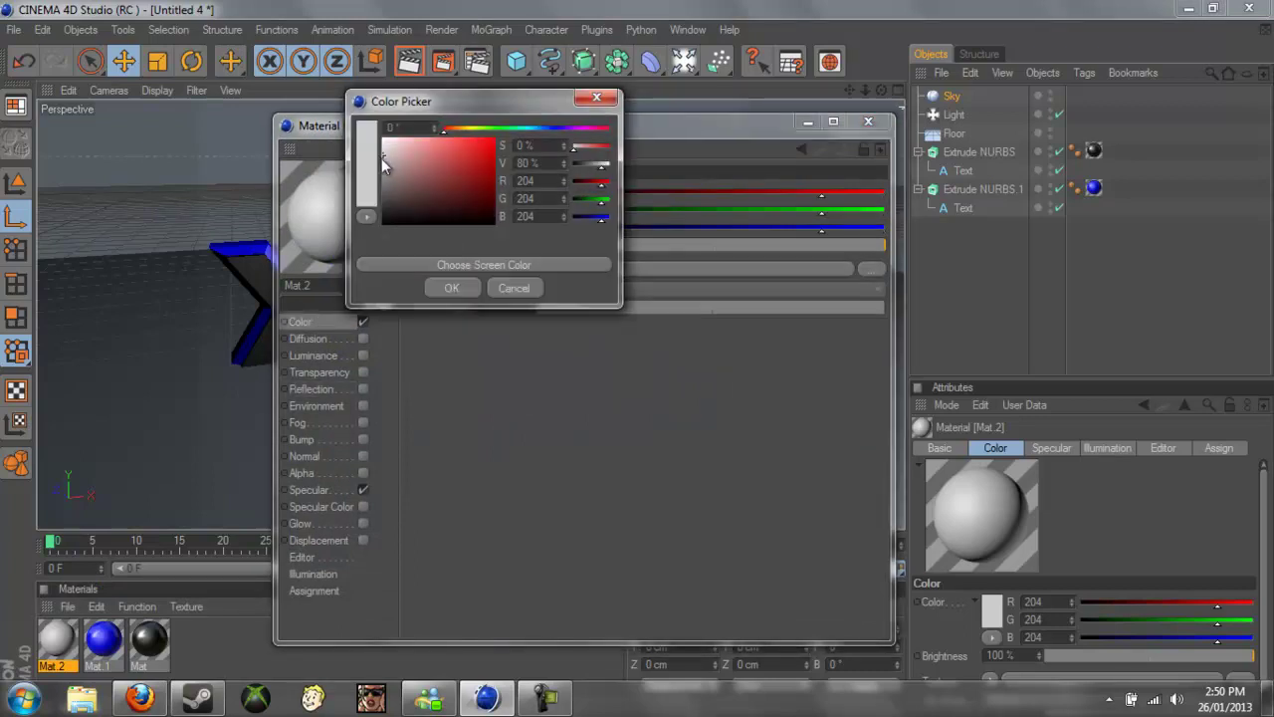
click(375, 131)
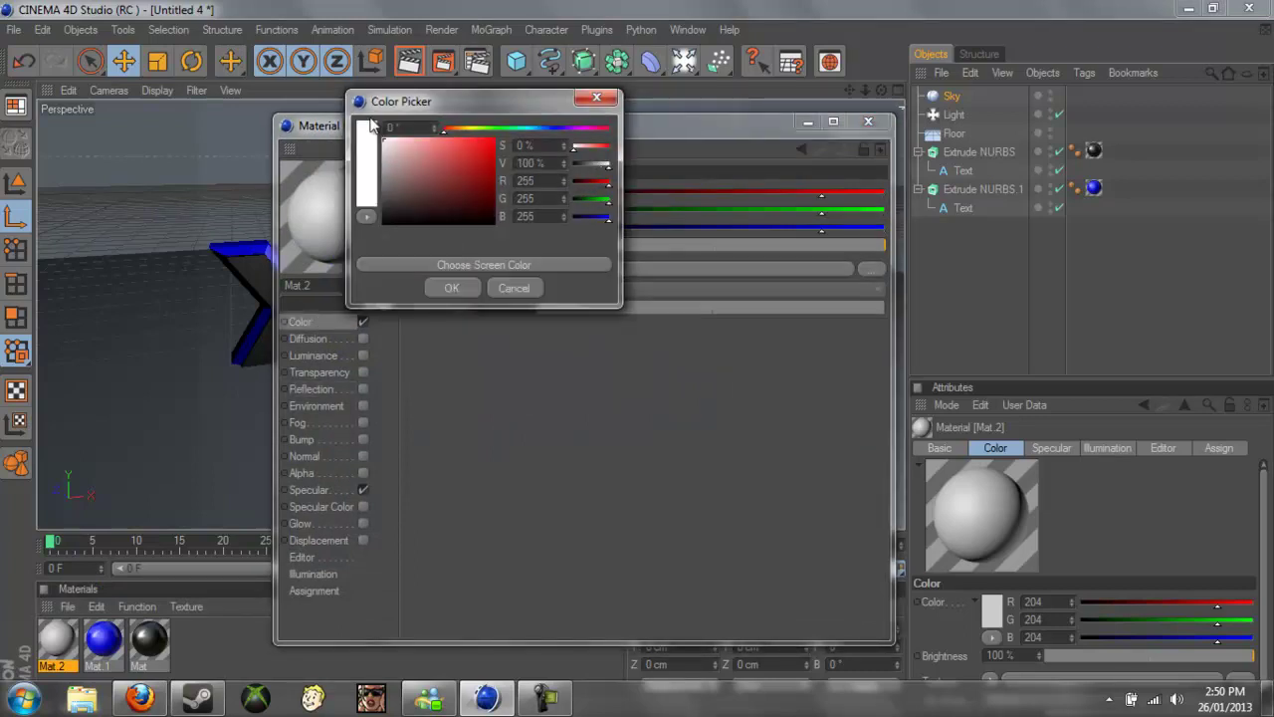
click(448, 288)
- Enable Mat.2 reflection at 60% brightness, apply it to the Floor and render
click(363, 389)
click(510, 243)
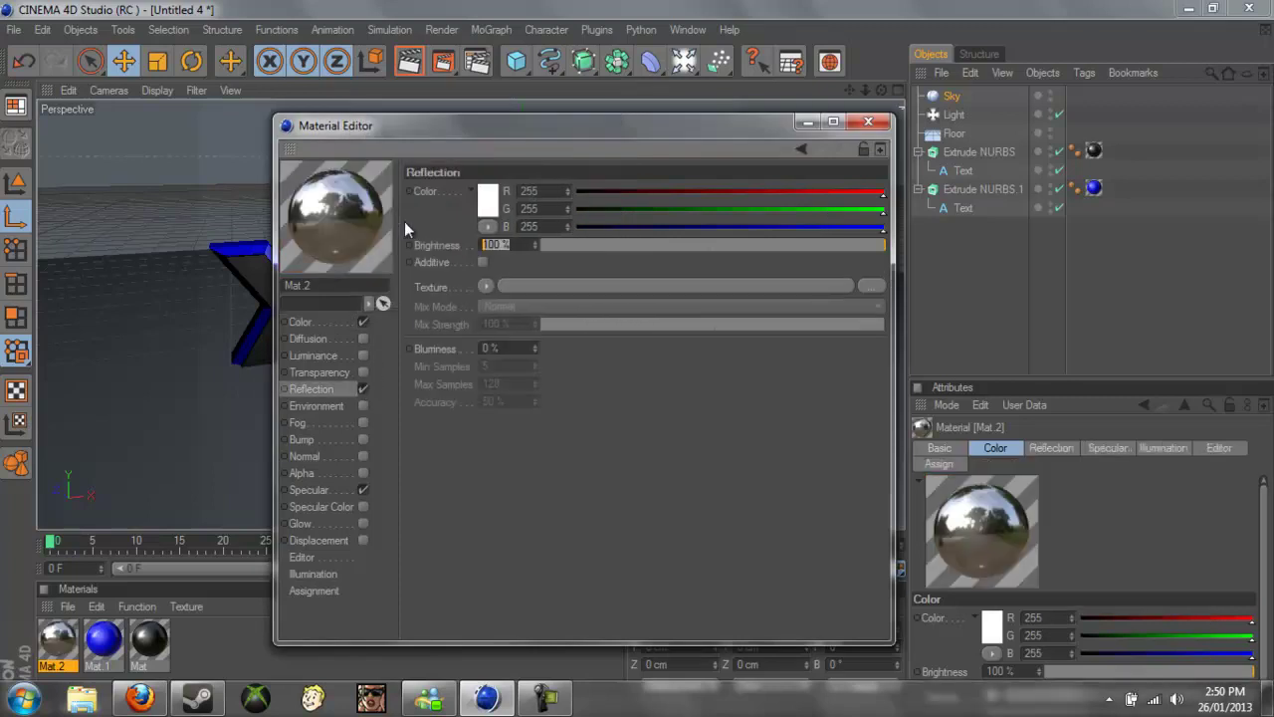
text(60)
key(Return)
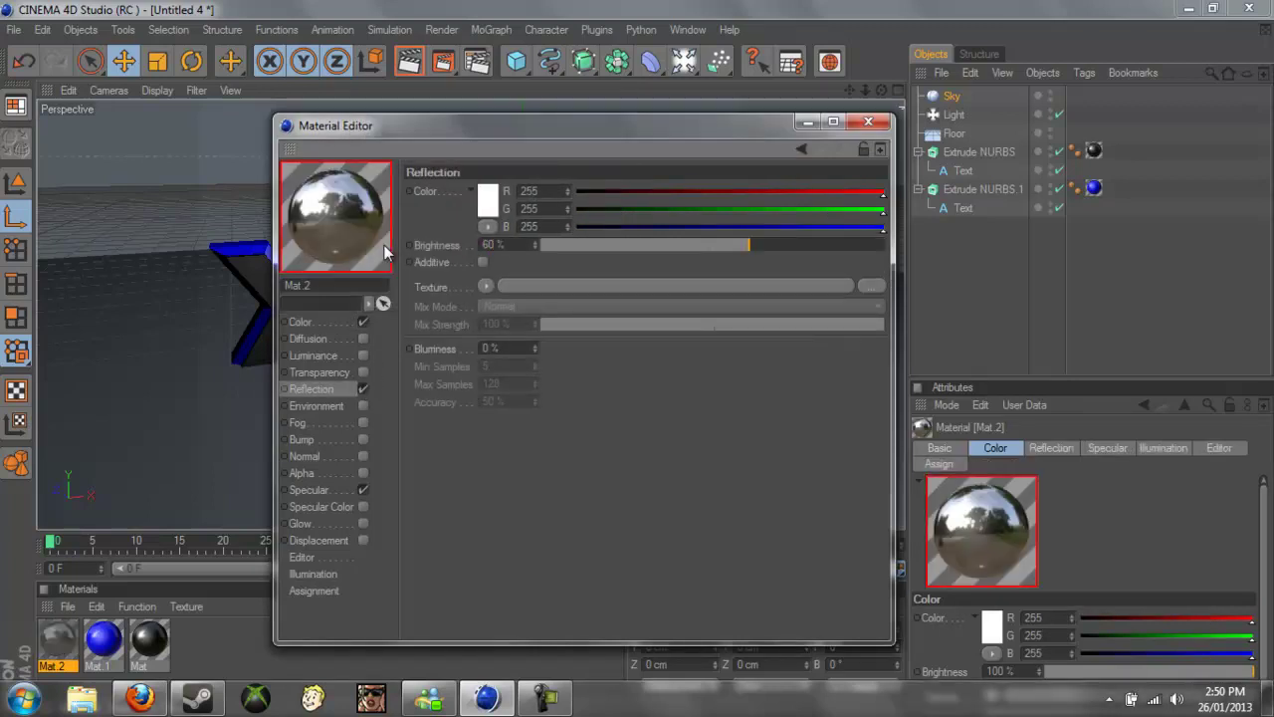
click(868, 124)
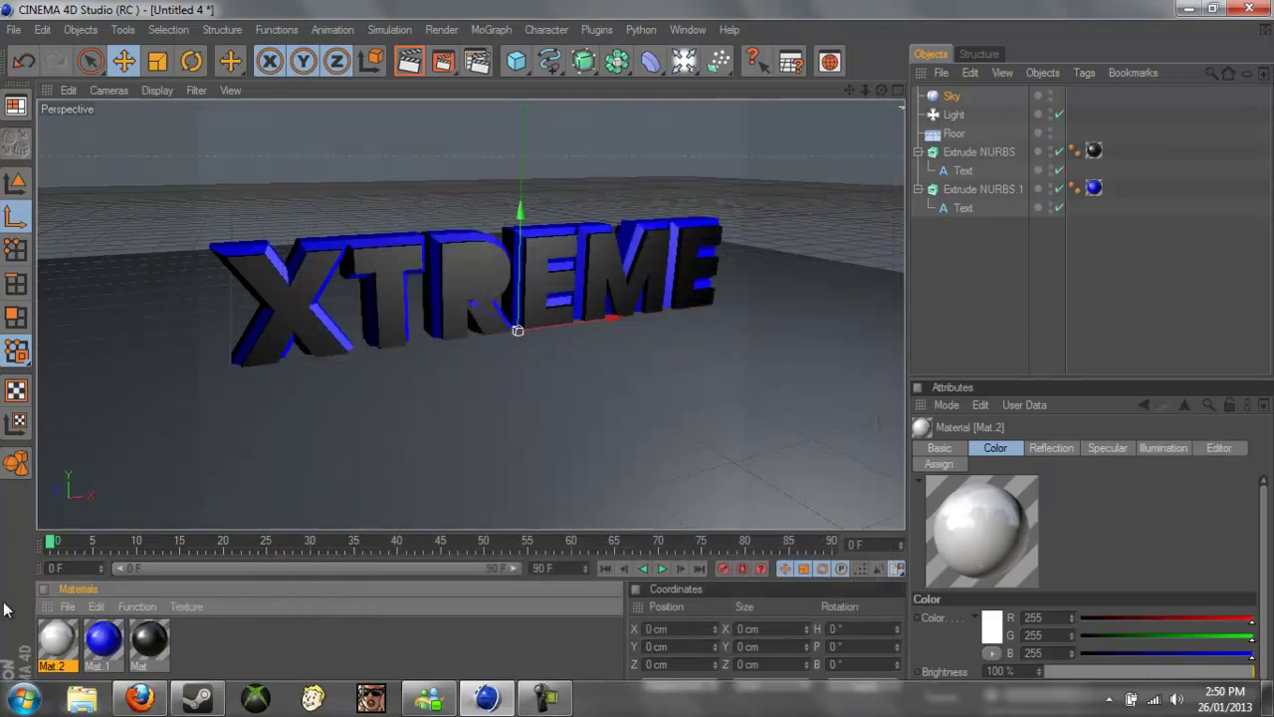
drag(911, 133, 955, 136)
click(408, 61)
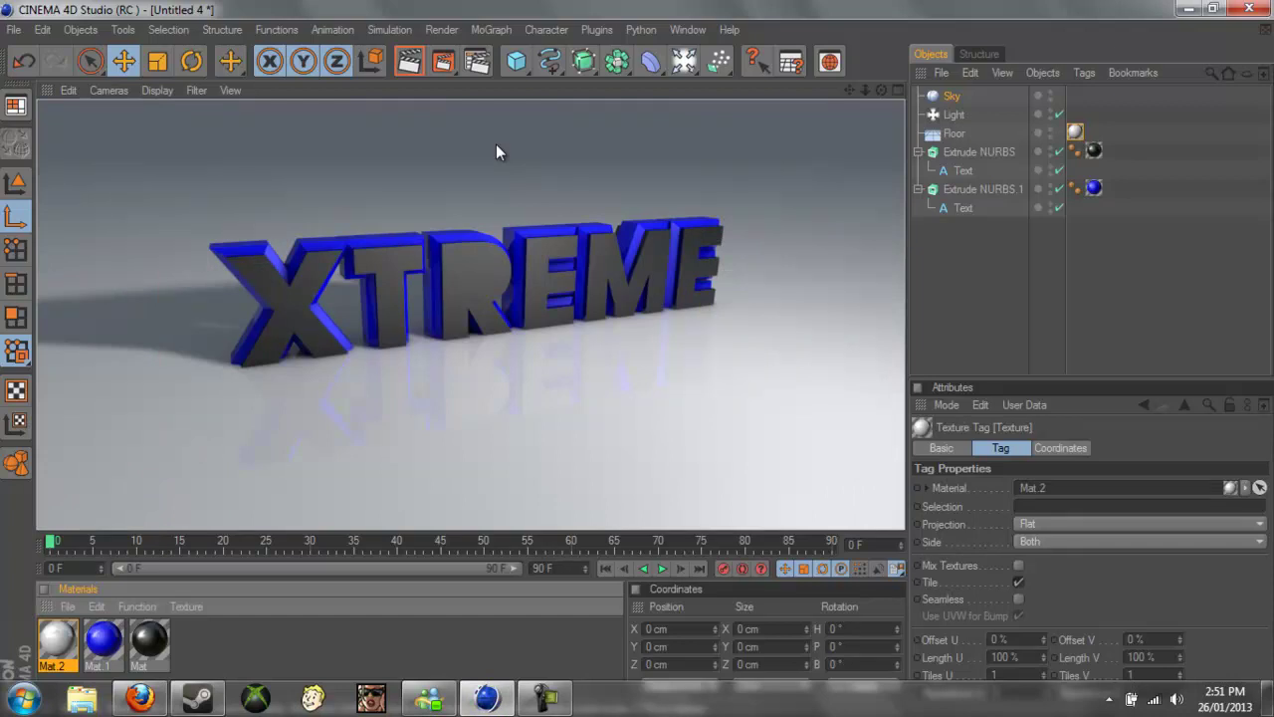
- Let the render complete, showing soft shadows and reflections of XTREME on the white floor
click(543, 701)
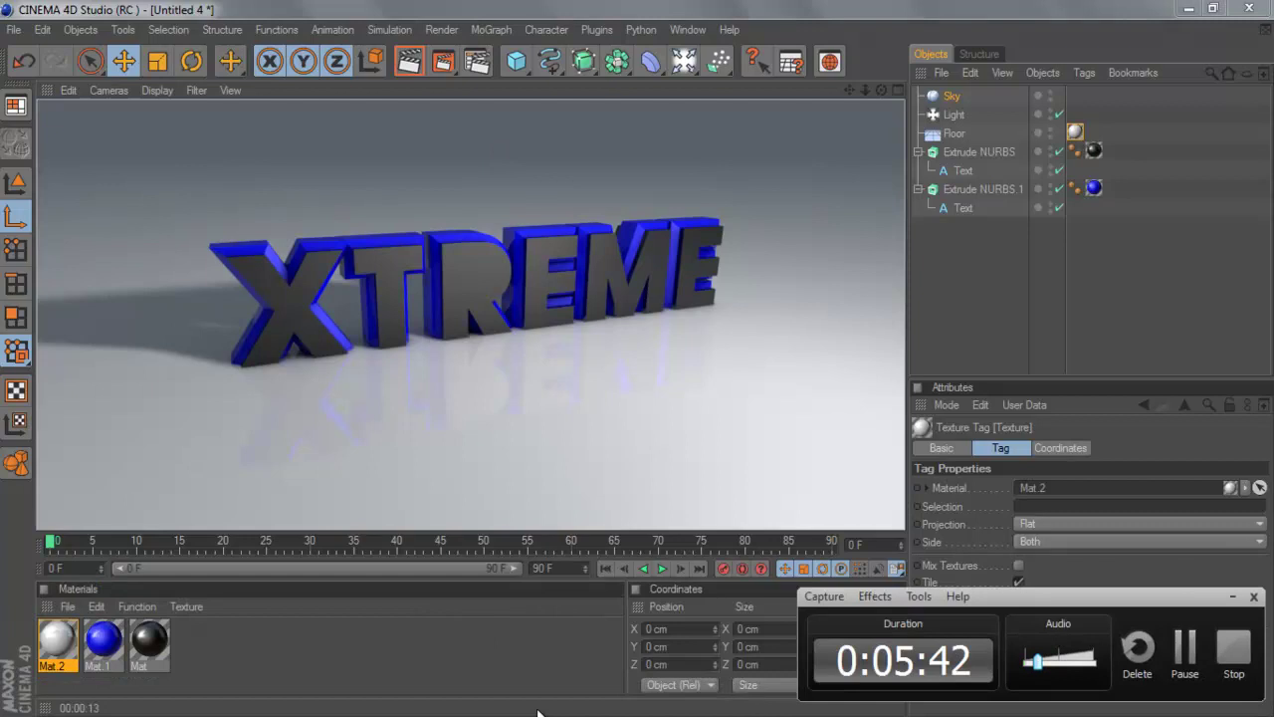
click(1231, 596)
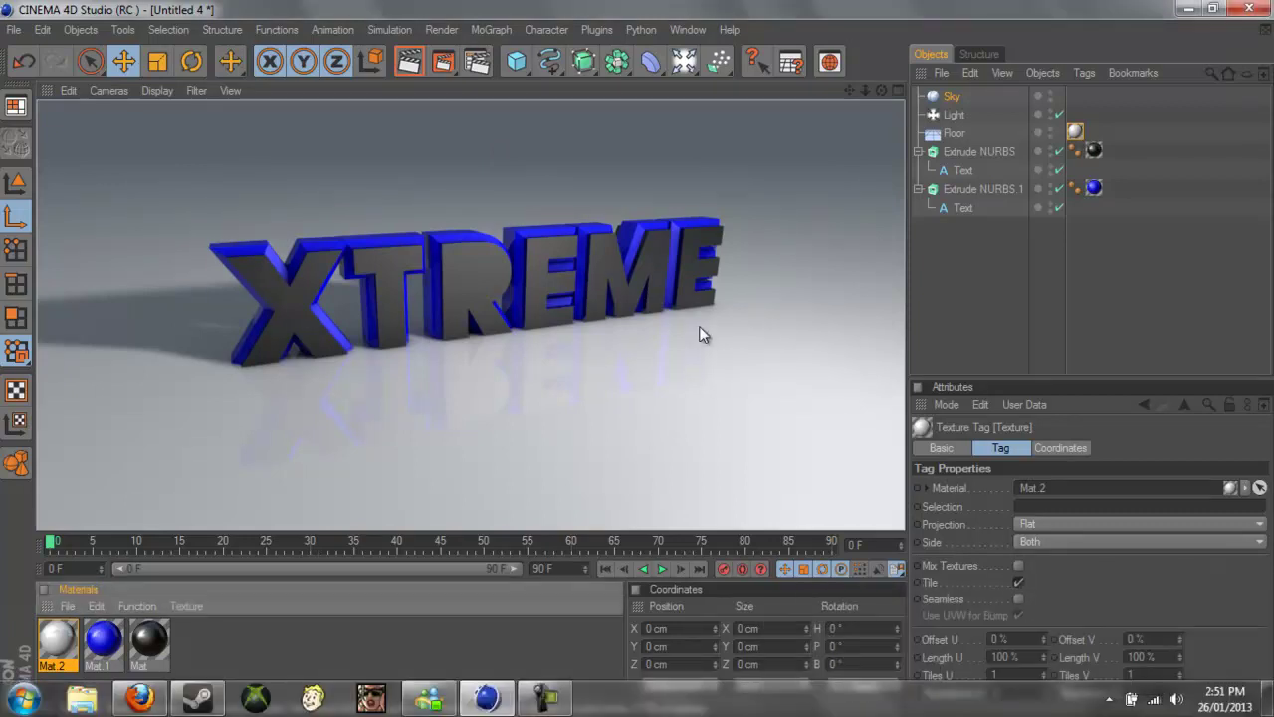